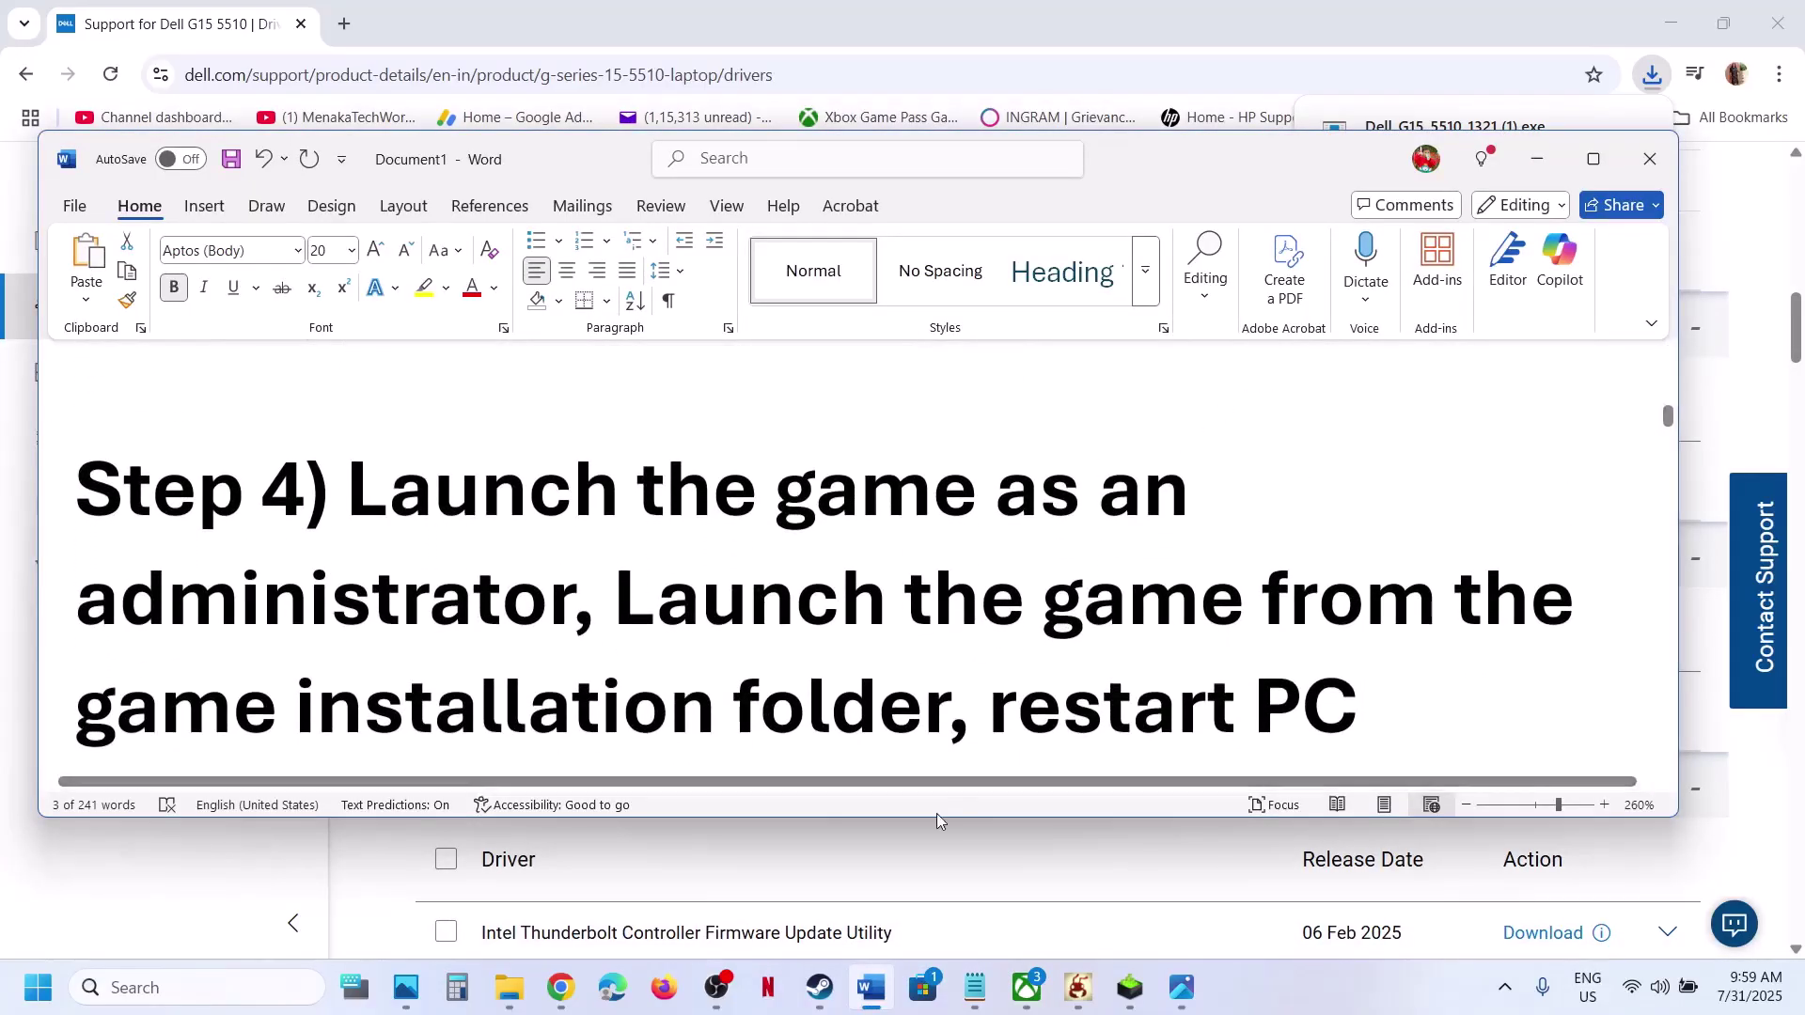
# Open Grounded 2's local files from the Steam library and select the Grounded2 application
pyautogui.click(812, 996)
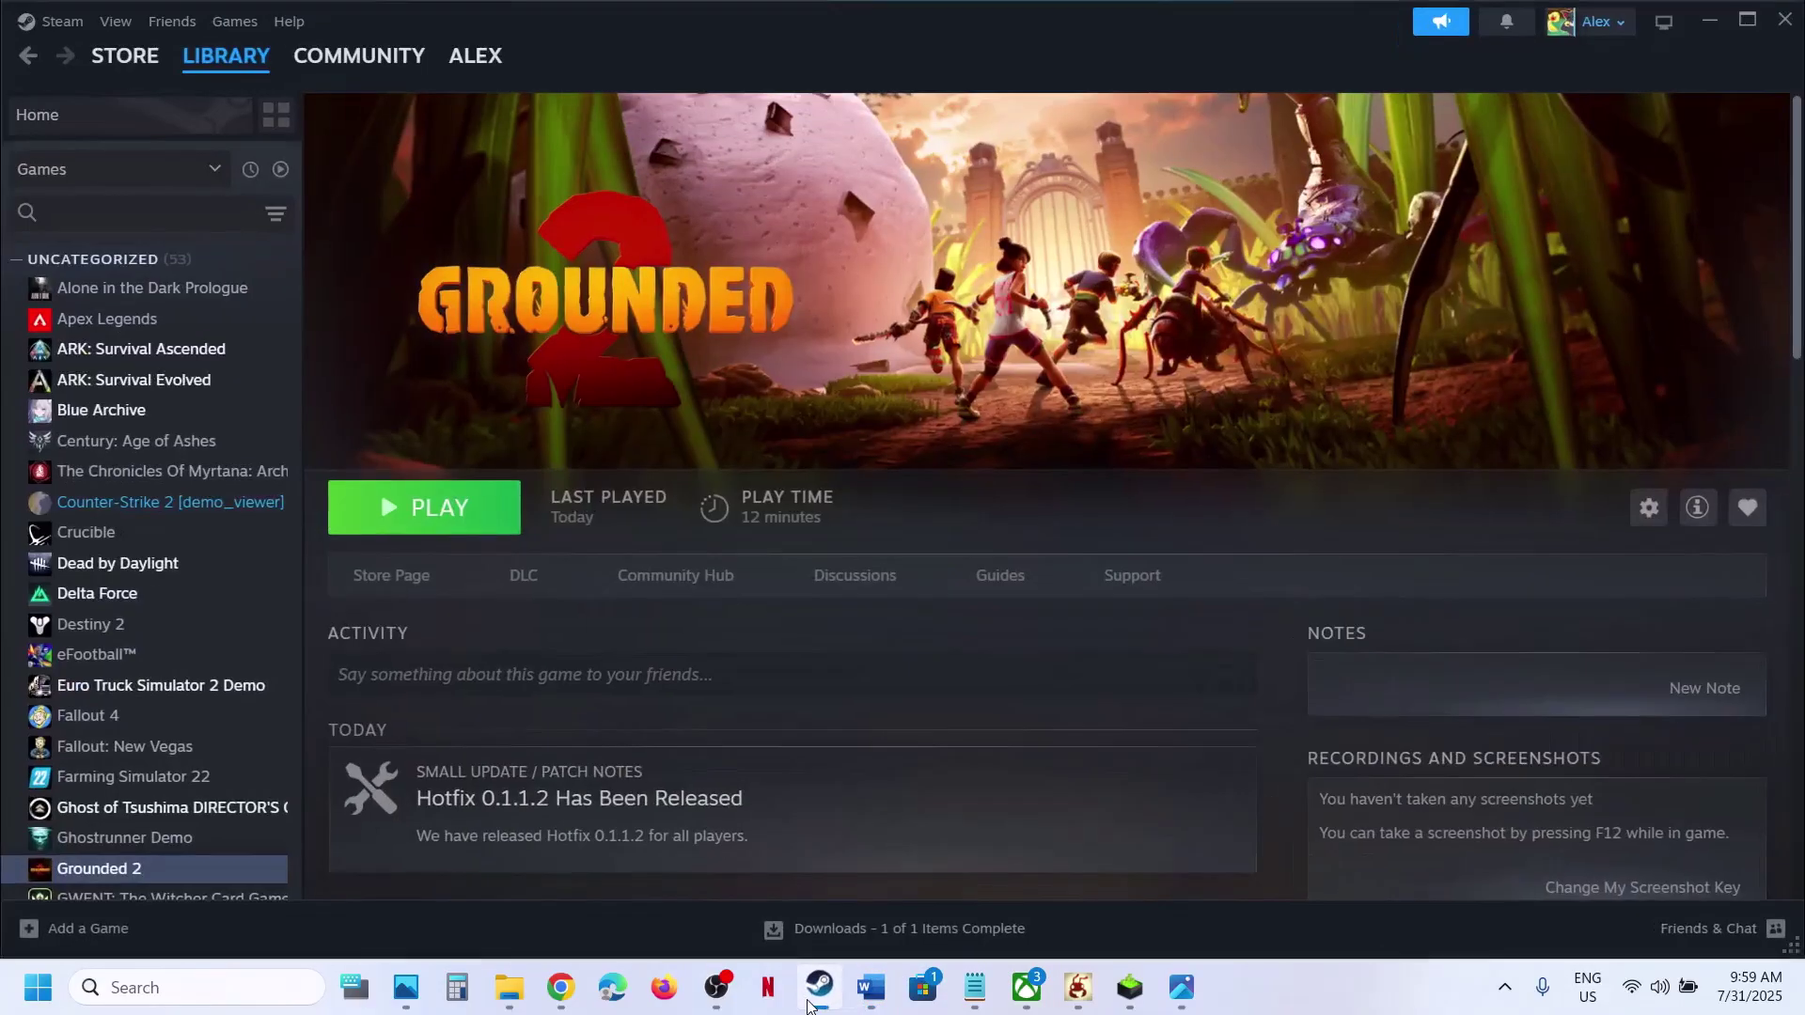
pyautogui.rightClick(169, 865)
pyautogui.moveTo(225, 799)
pyautogui.click(465, 645)
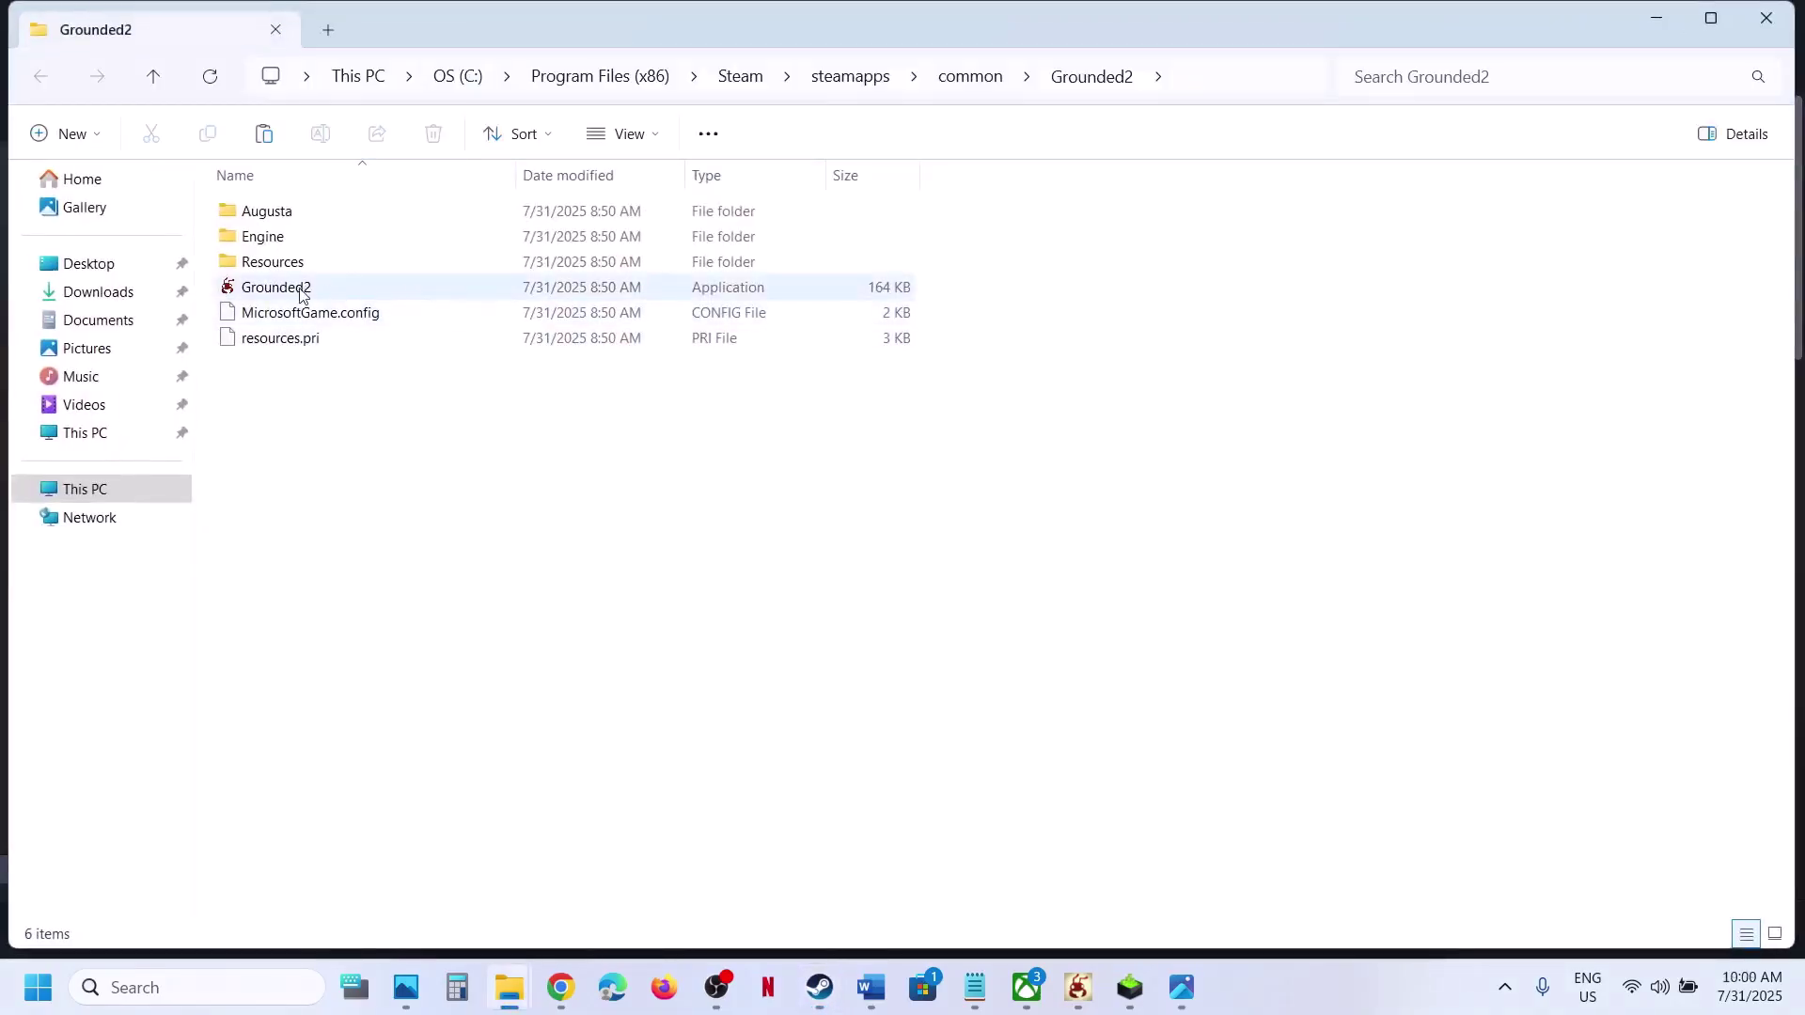
pyautogui.click(299, 293)
# Navigate from the Grounded2 folder into Augusta > Binaries > WinGRTS
pyautogui.rightClick(299, 294)
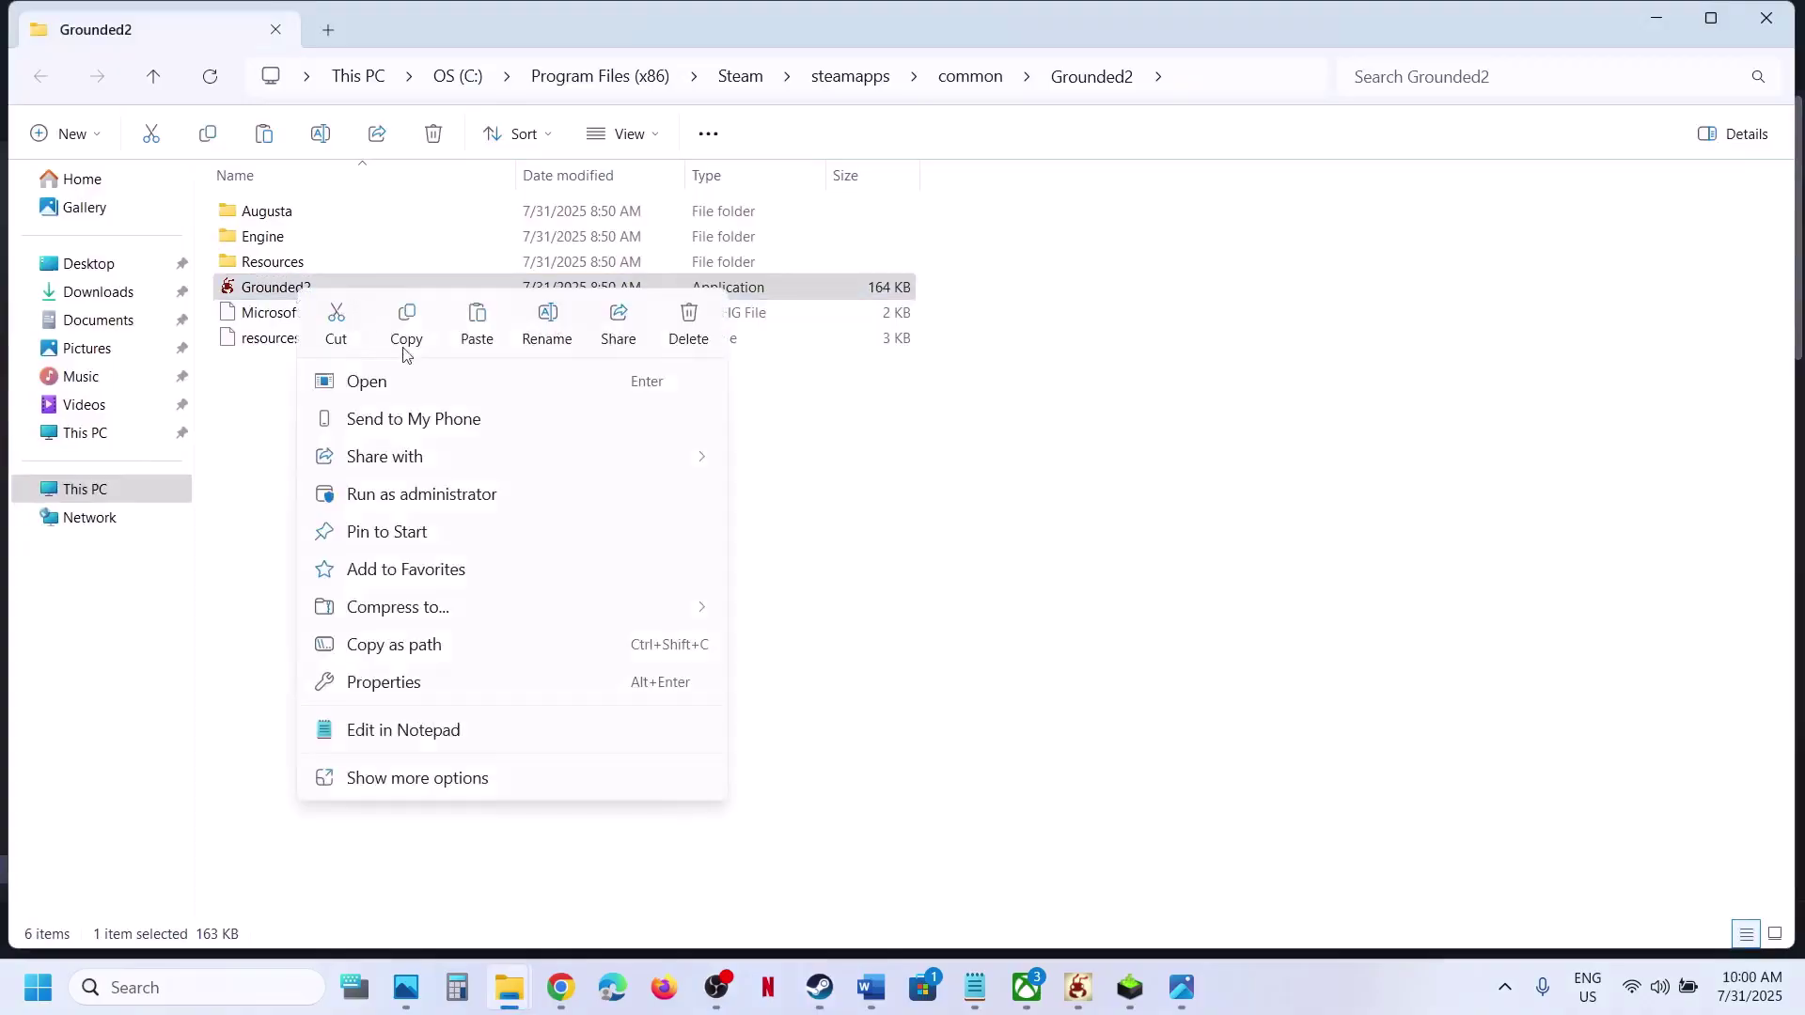
pyautogui.click(260, 458)
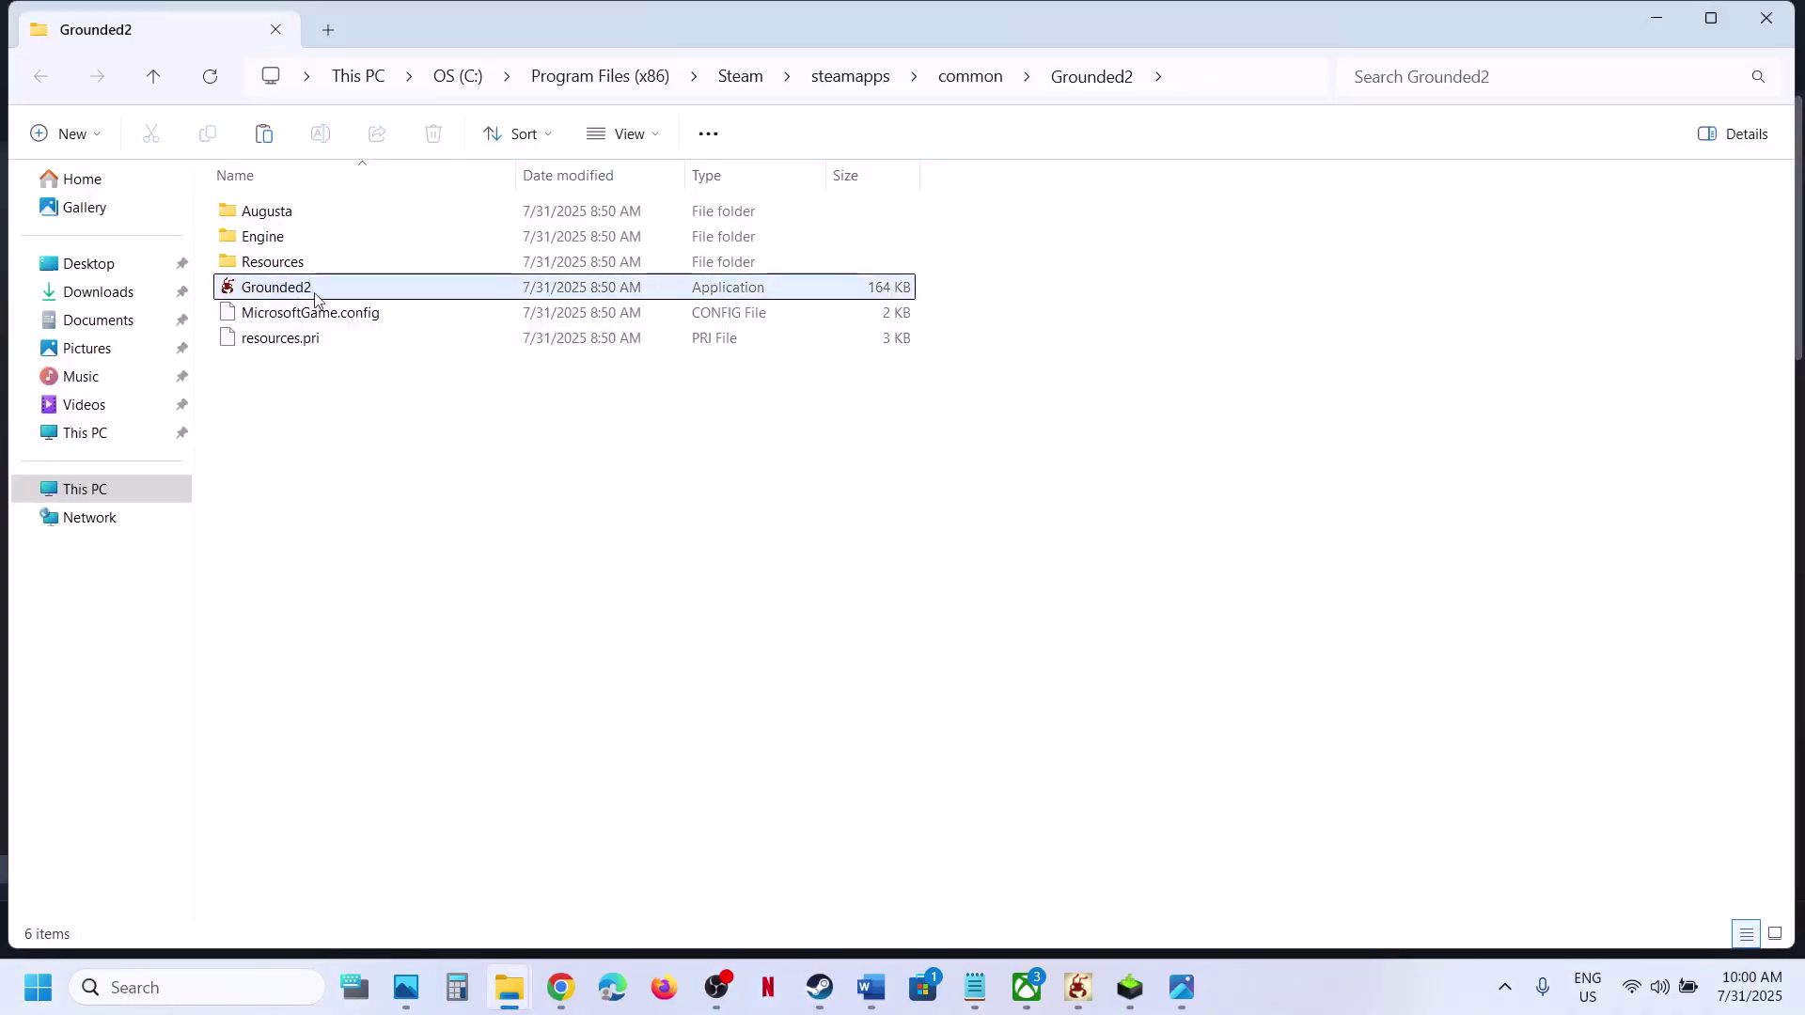
pyautogui.click(310, 212)
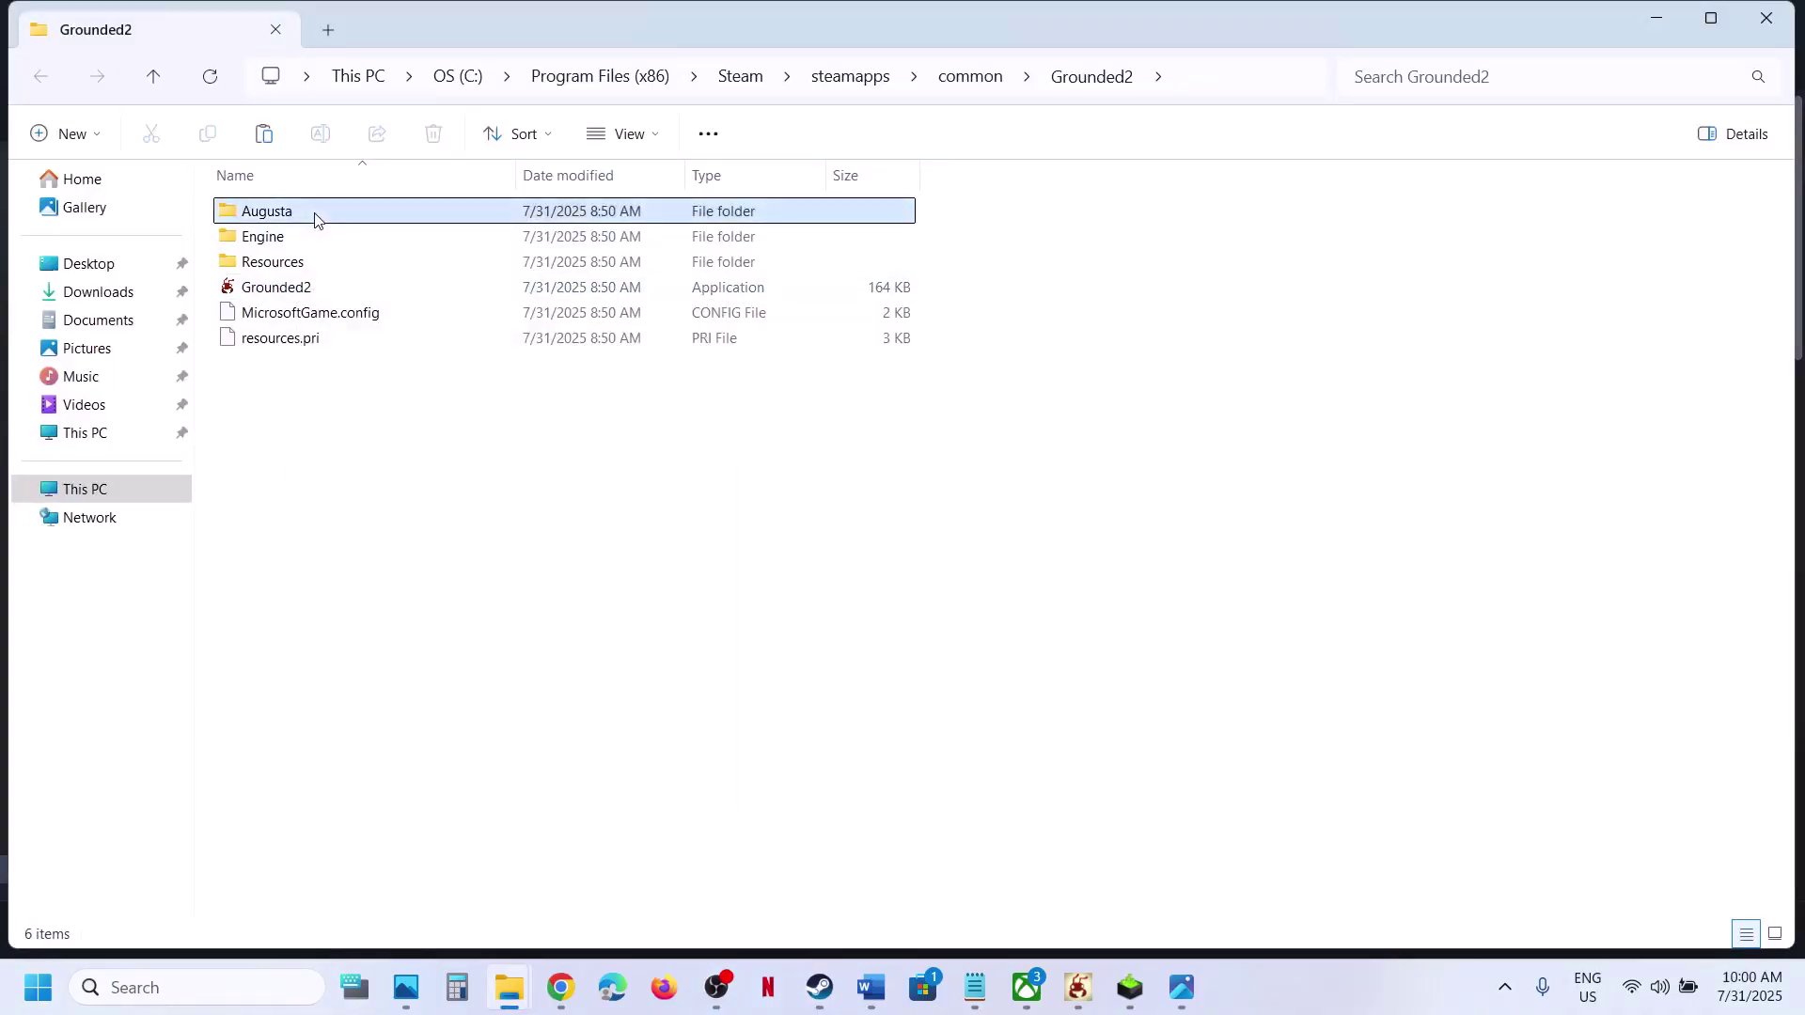
pyautogui.doubleClick(345, 221)
pyautogui.doubleClick(345, 221)
pyautogui.doubleClick(345, 220)
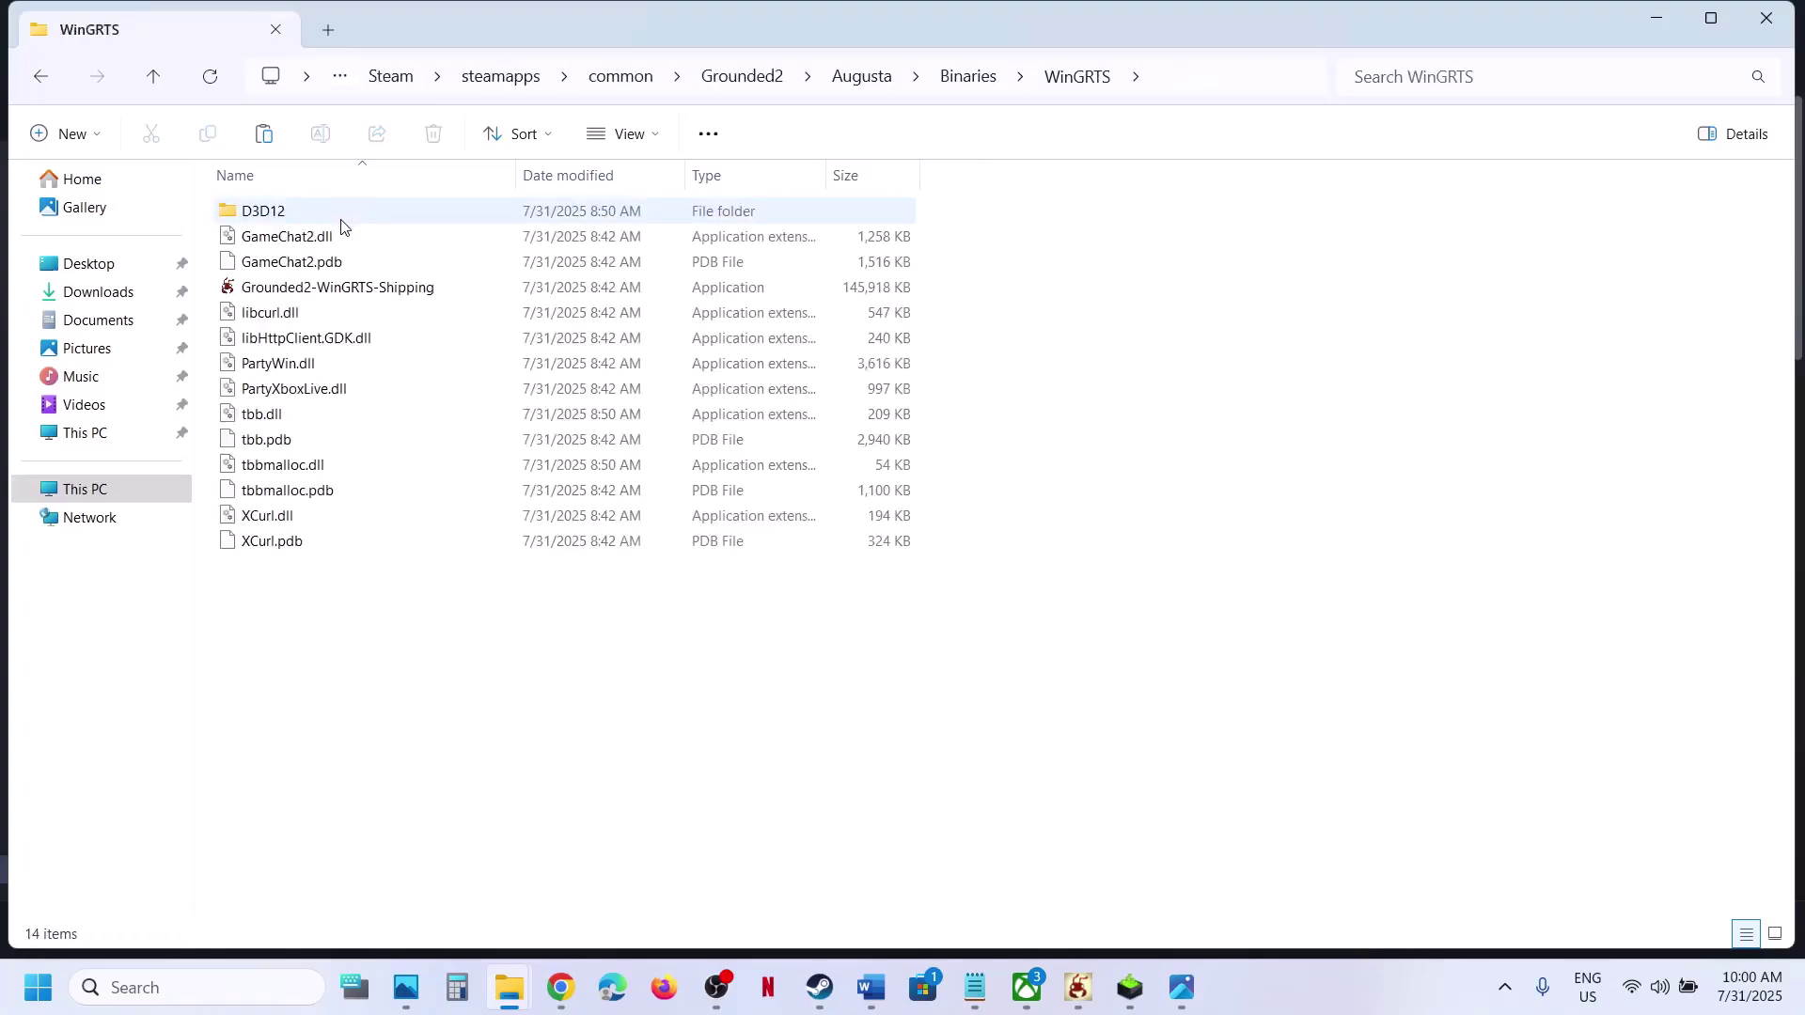
# Enable Run this program as an administrator for Grounded2-WinGRTS-Shipping, then close File Explorer
pyautogui.click(313, 290)
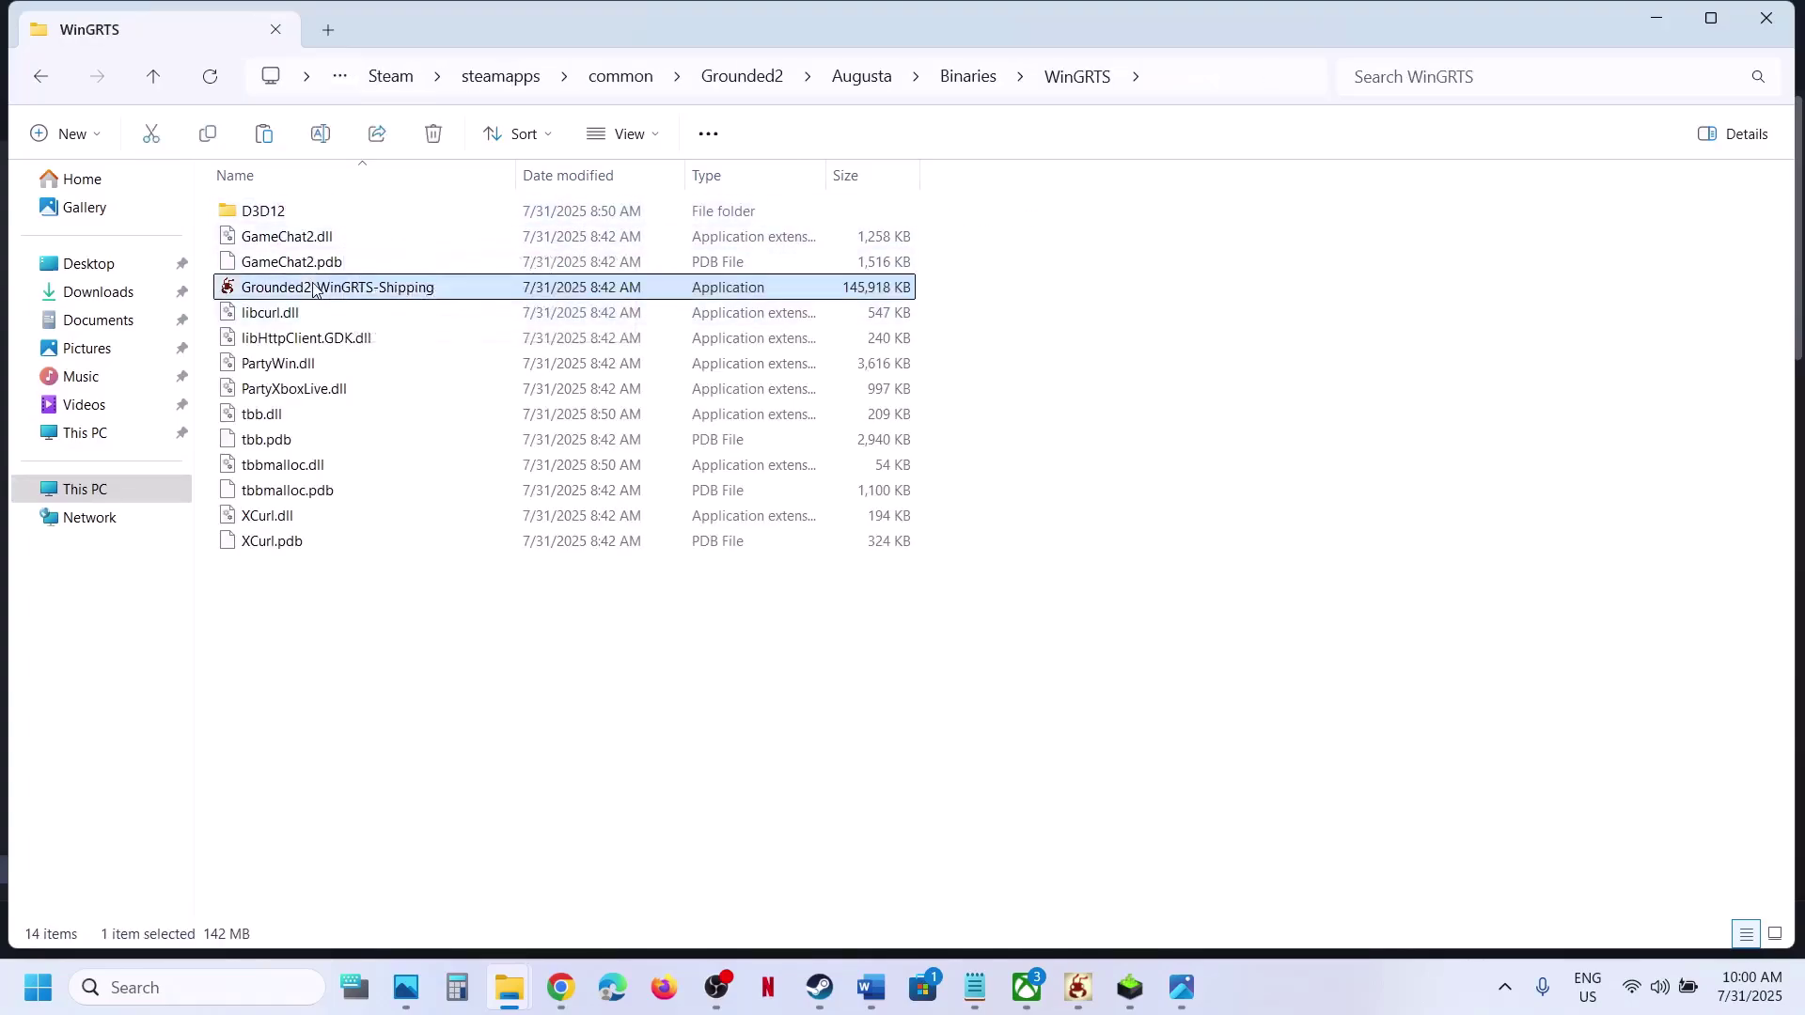
pyautogui.rightClick(313, 289)
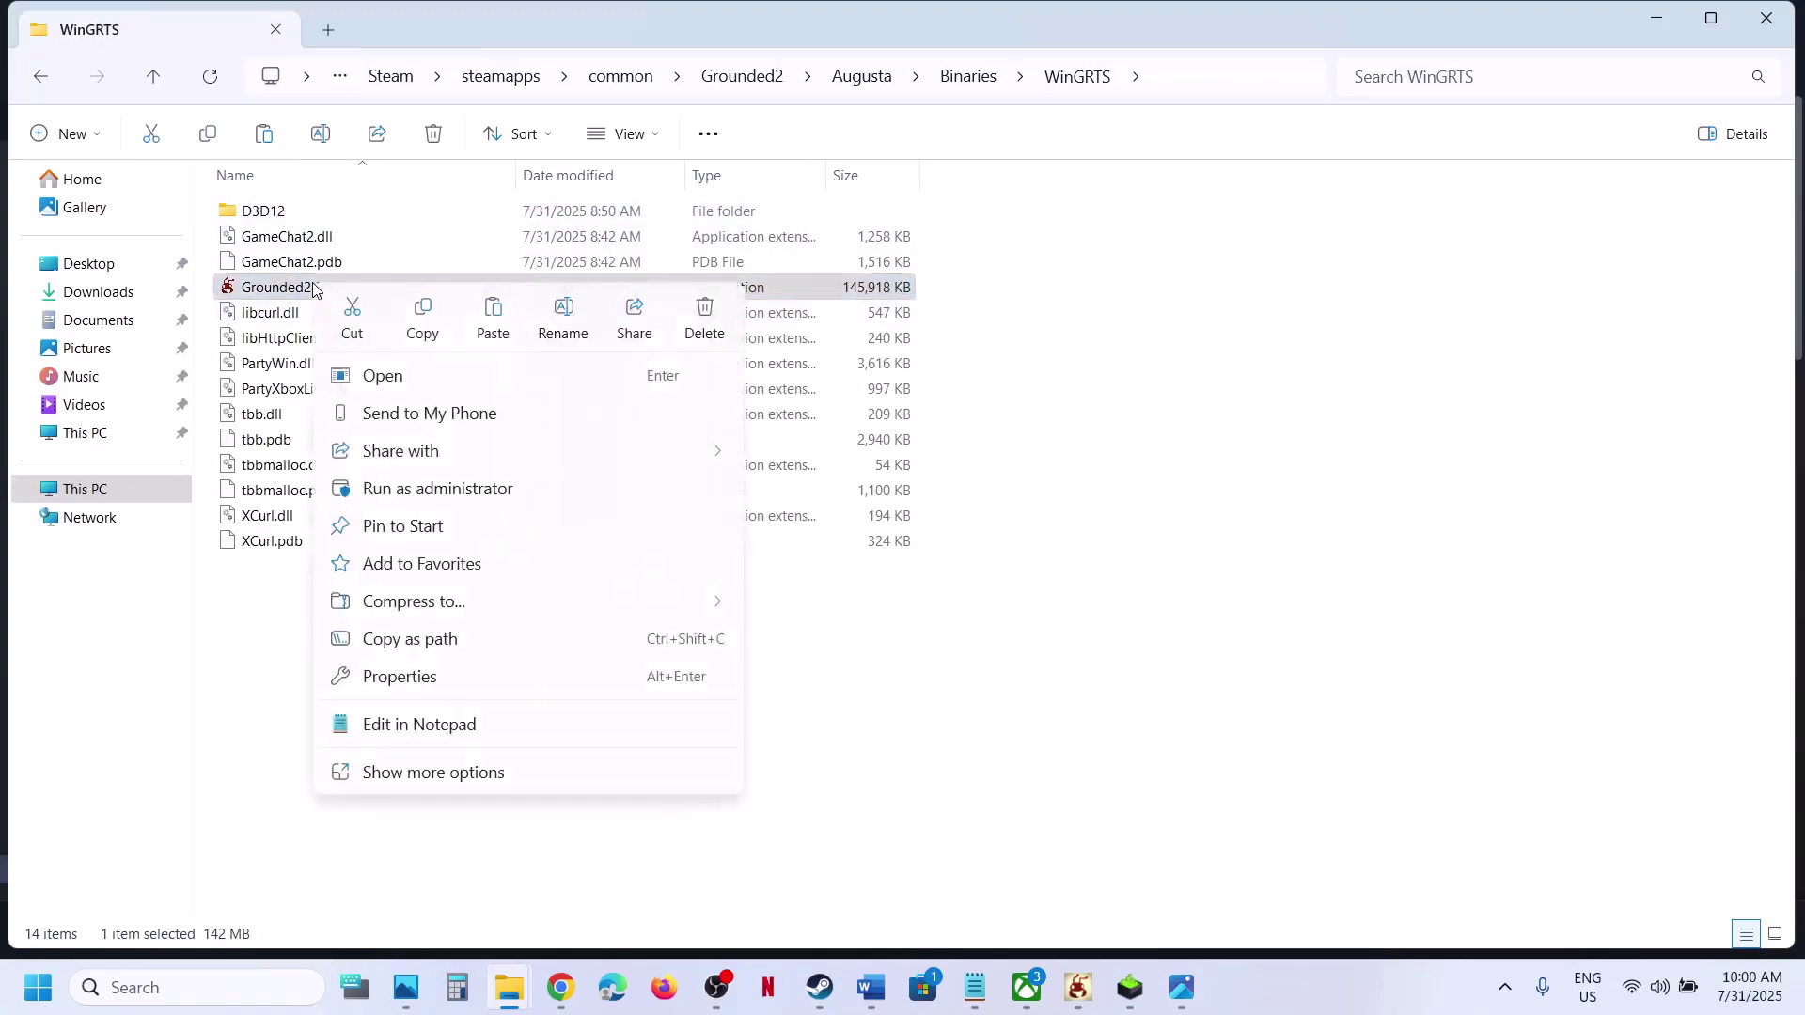
pyautogui.click(423, 677)
pyautogui.click(543, 362)
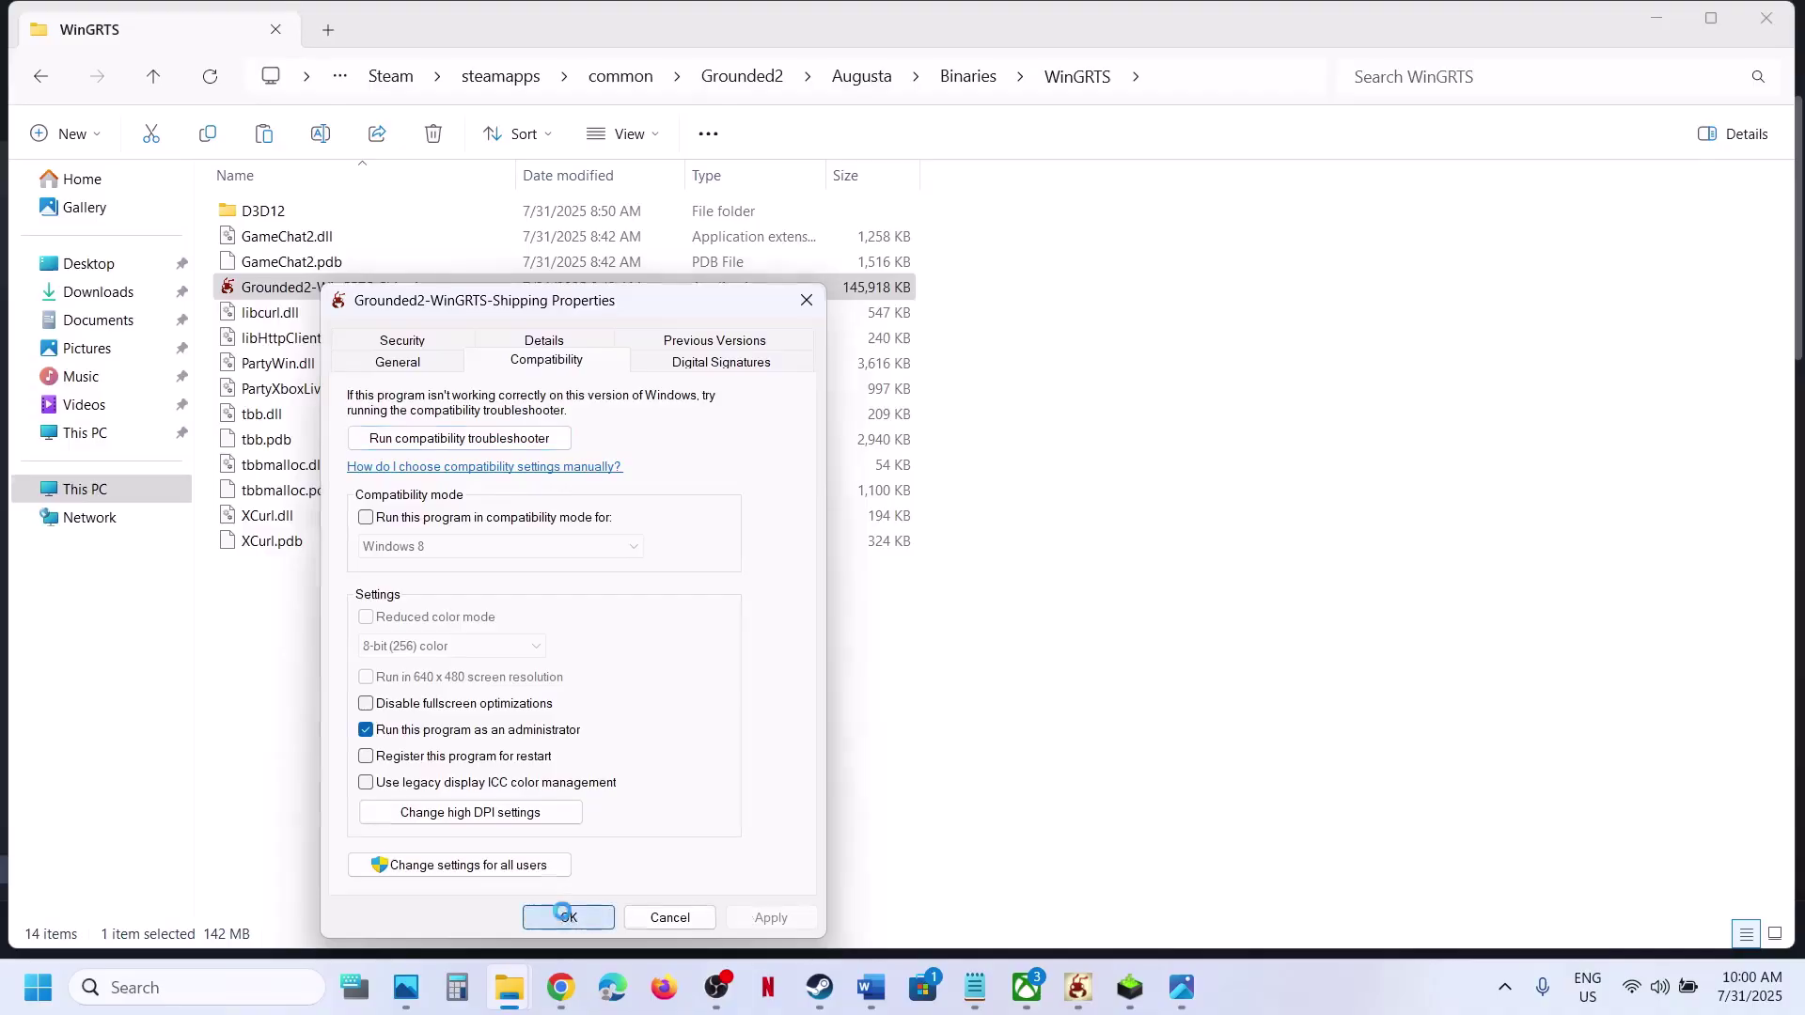
pyautogui.click(569, 917)
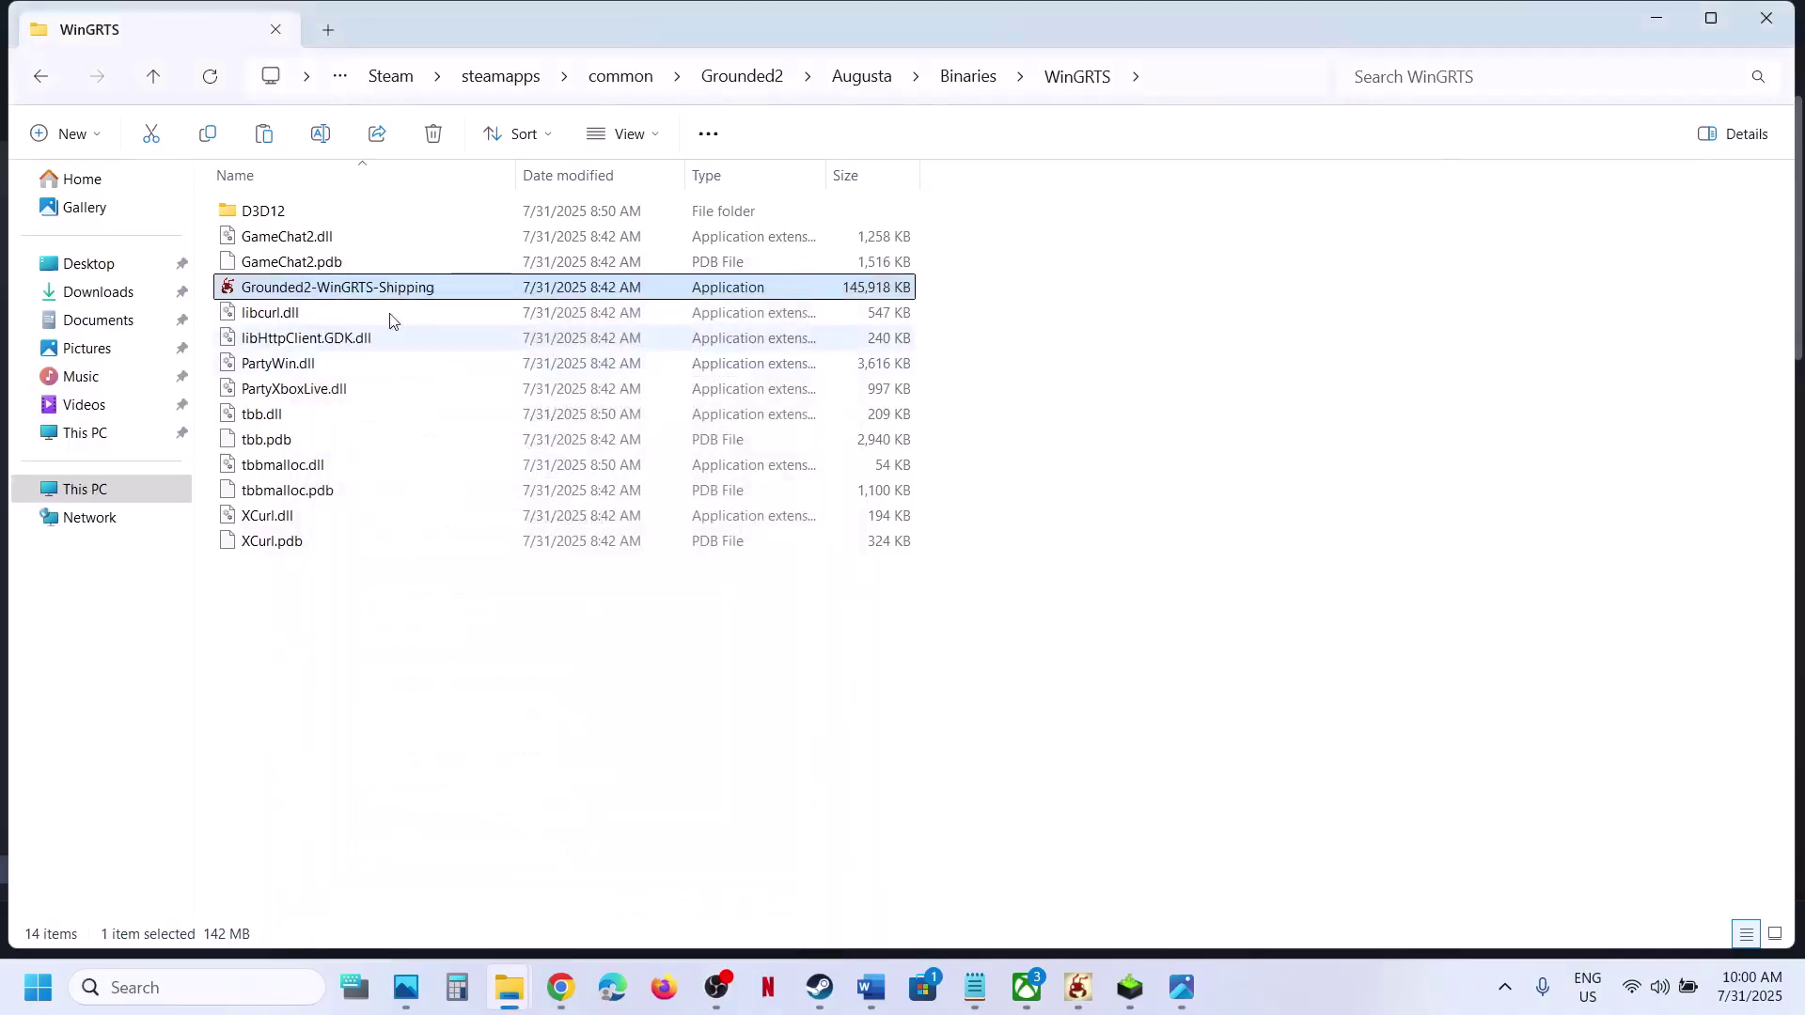
pyautogui.click(1766, 19)
pyautogui.click(1028, 985)
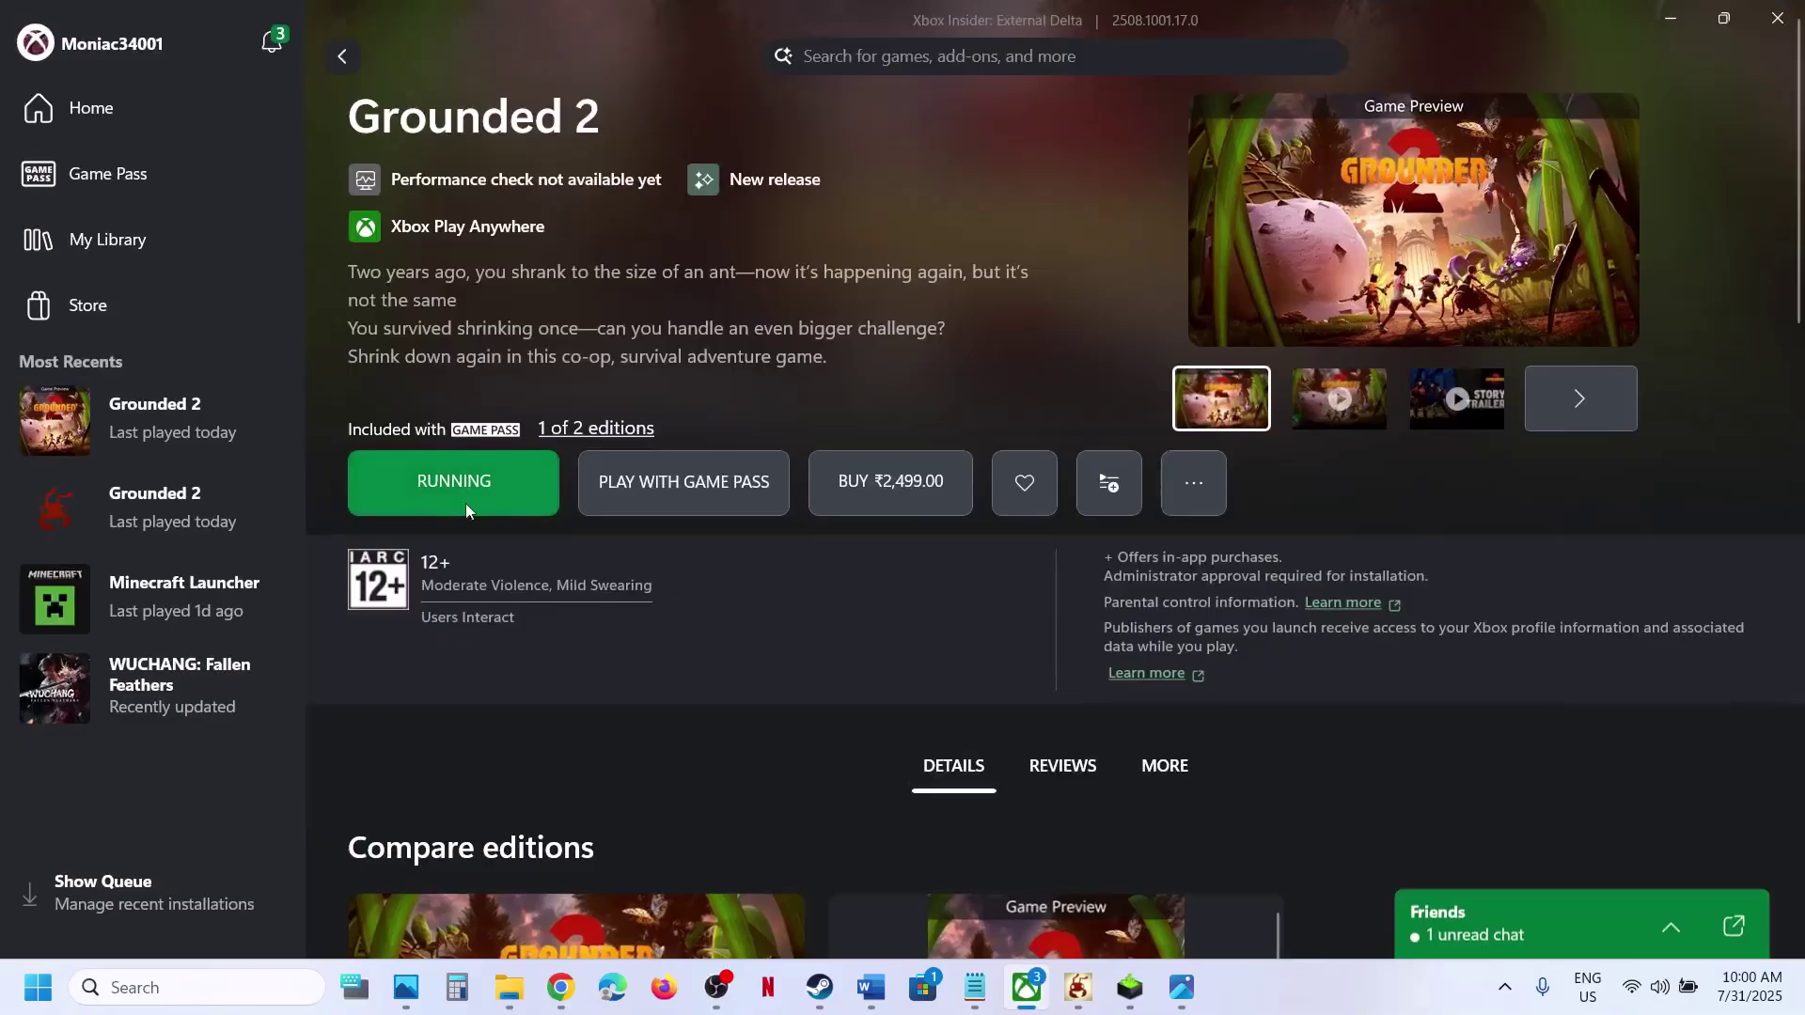
# Check Grounded 2's Manage page in the Xbox app, then move the Augusta shortcut beside the Augusta folder
pyautogui.click(1186, 485)
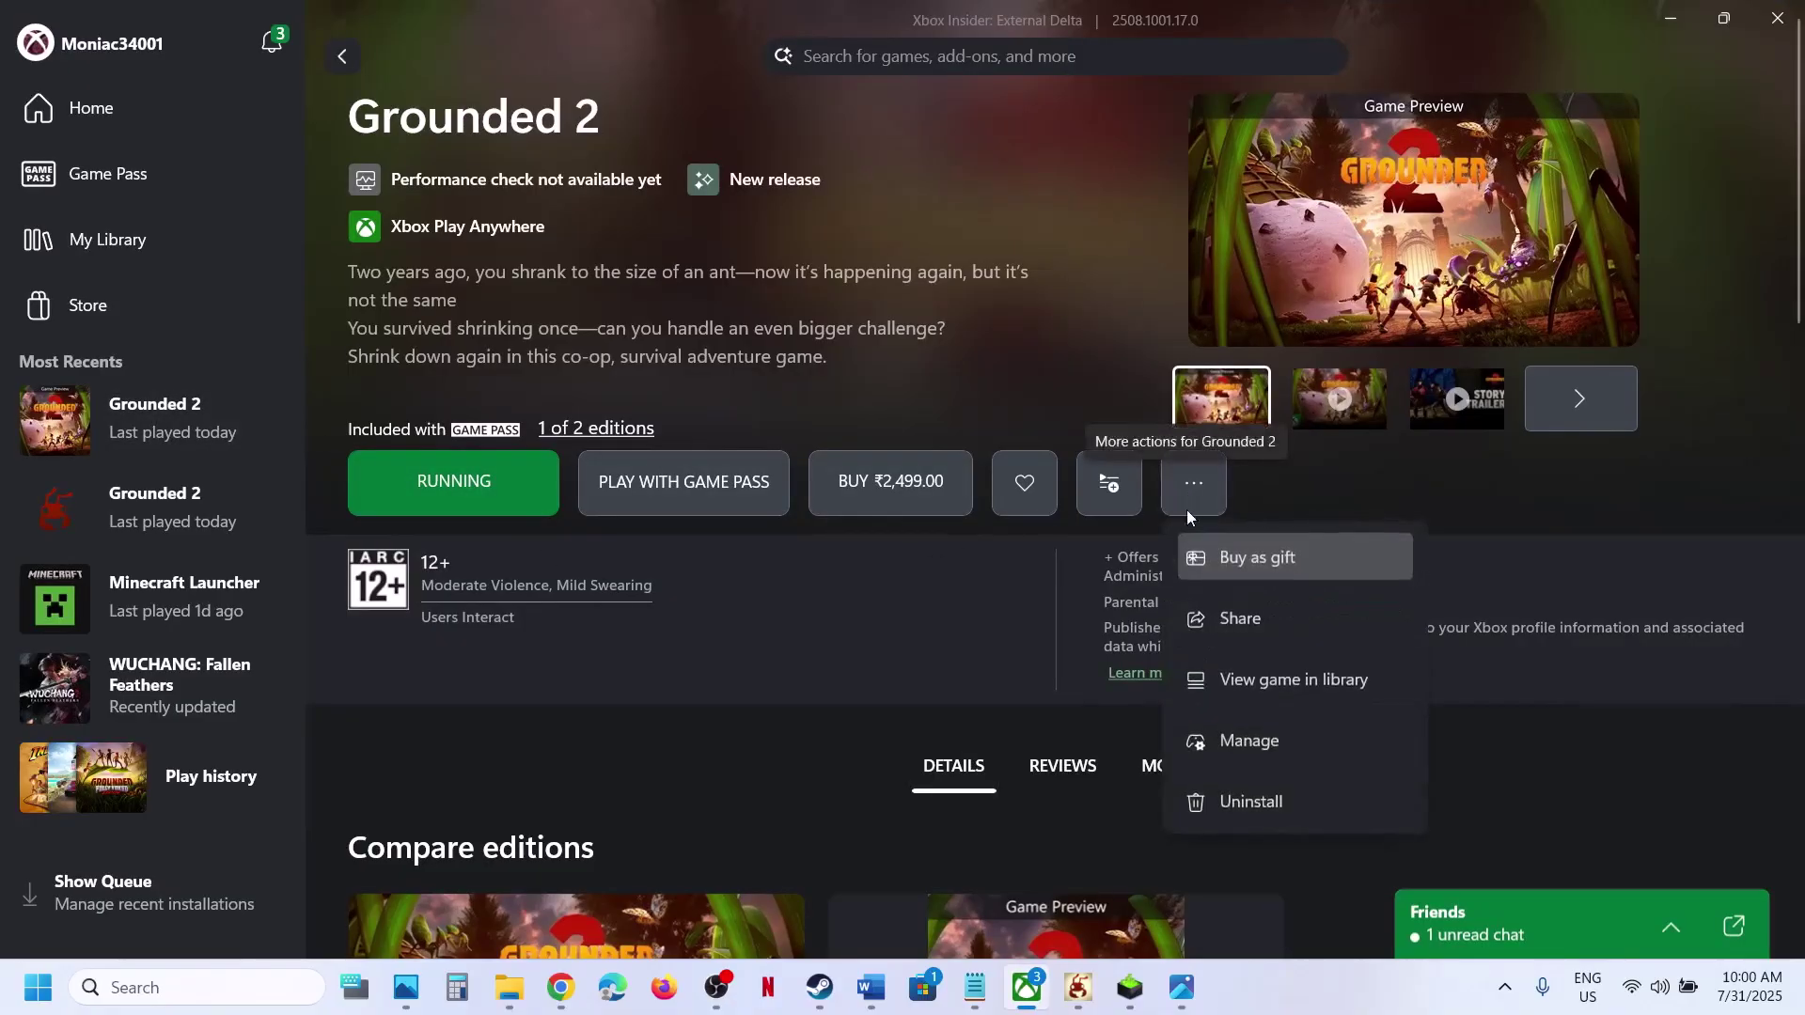
pyautogui.click(1242, 743)
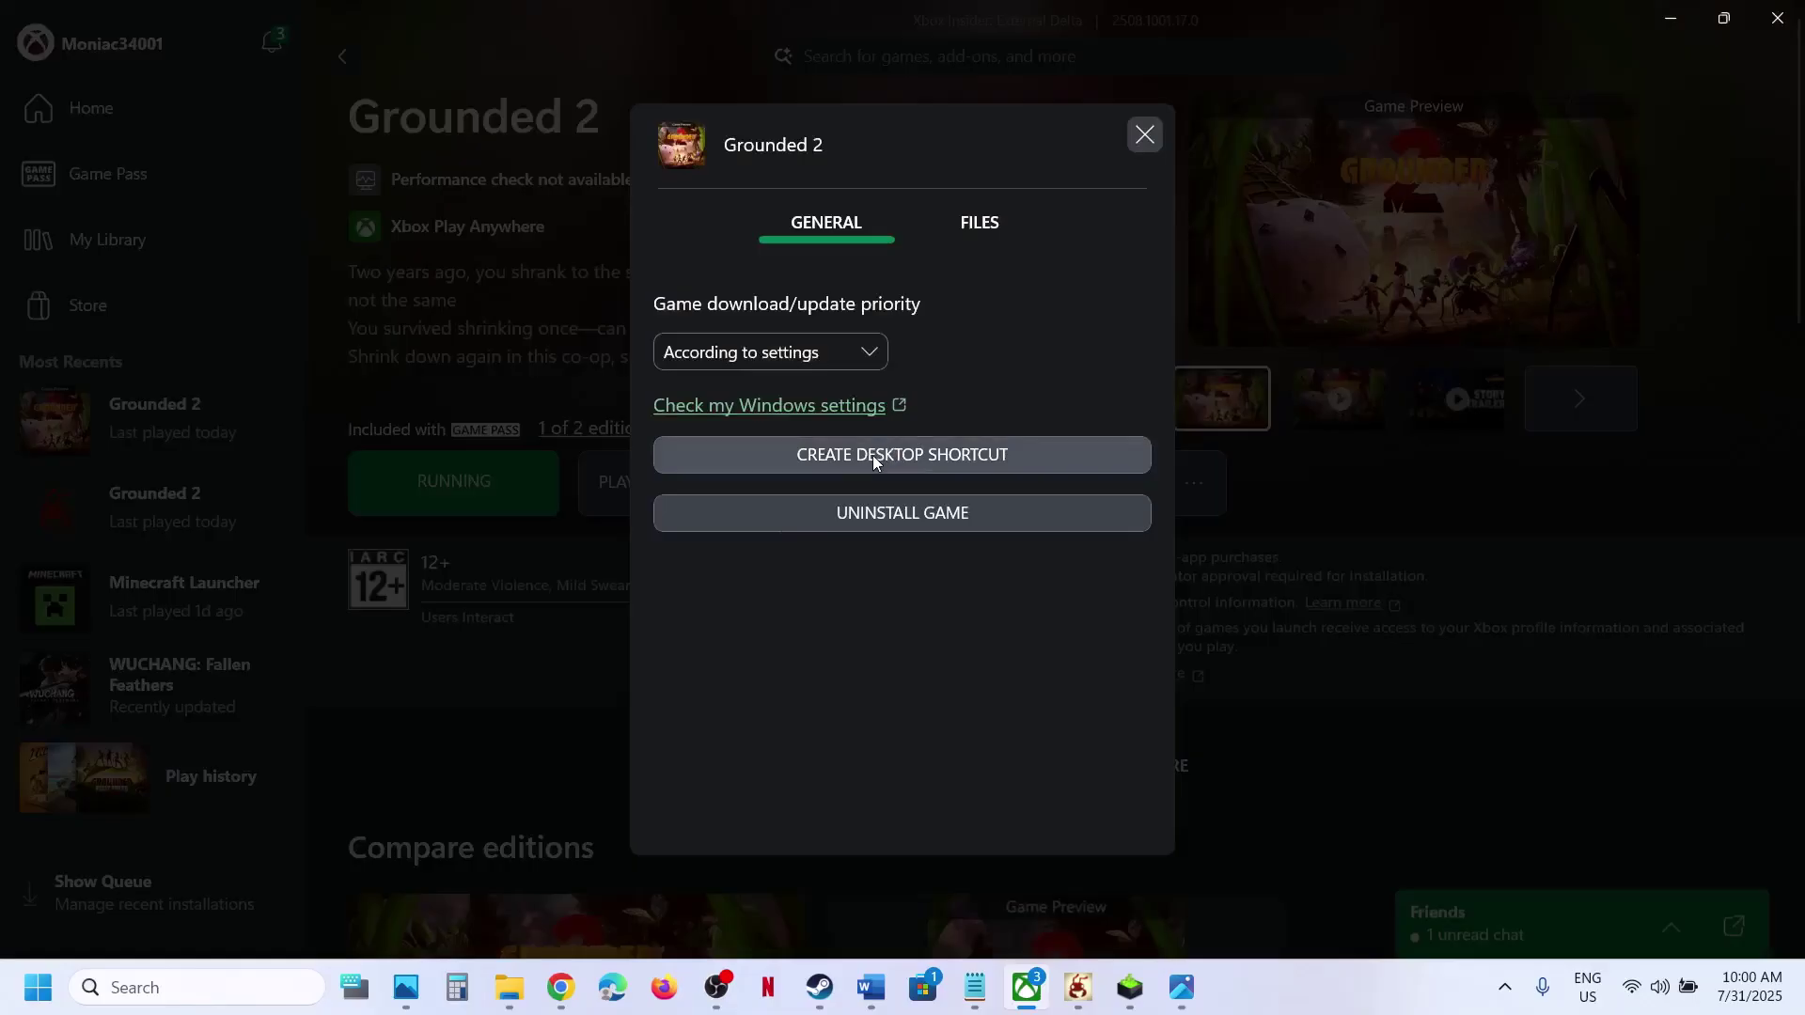
pyautogui.click(1144, 135)
pyautogui.press('super+d')
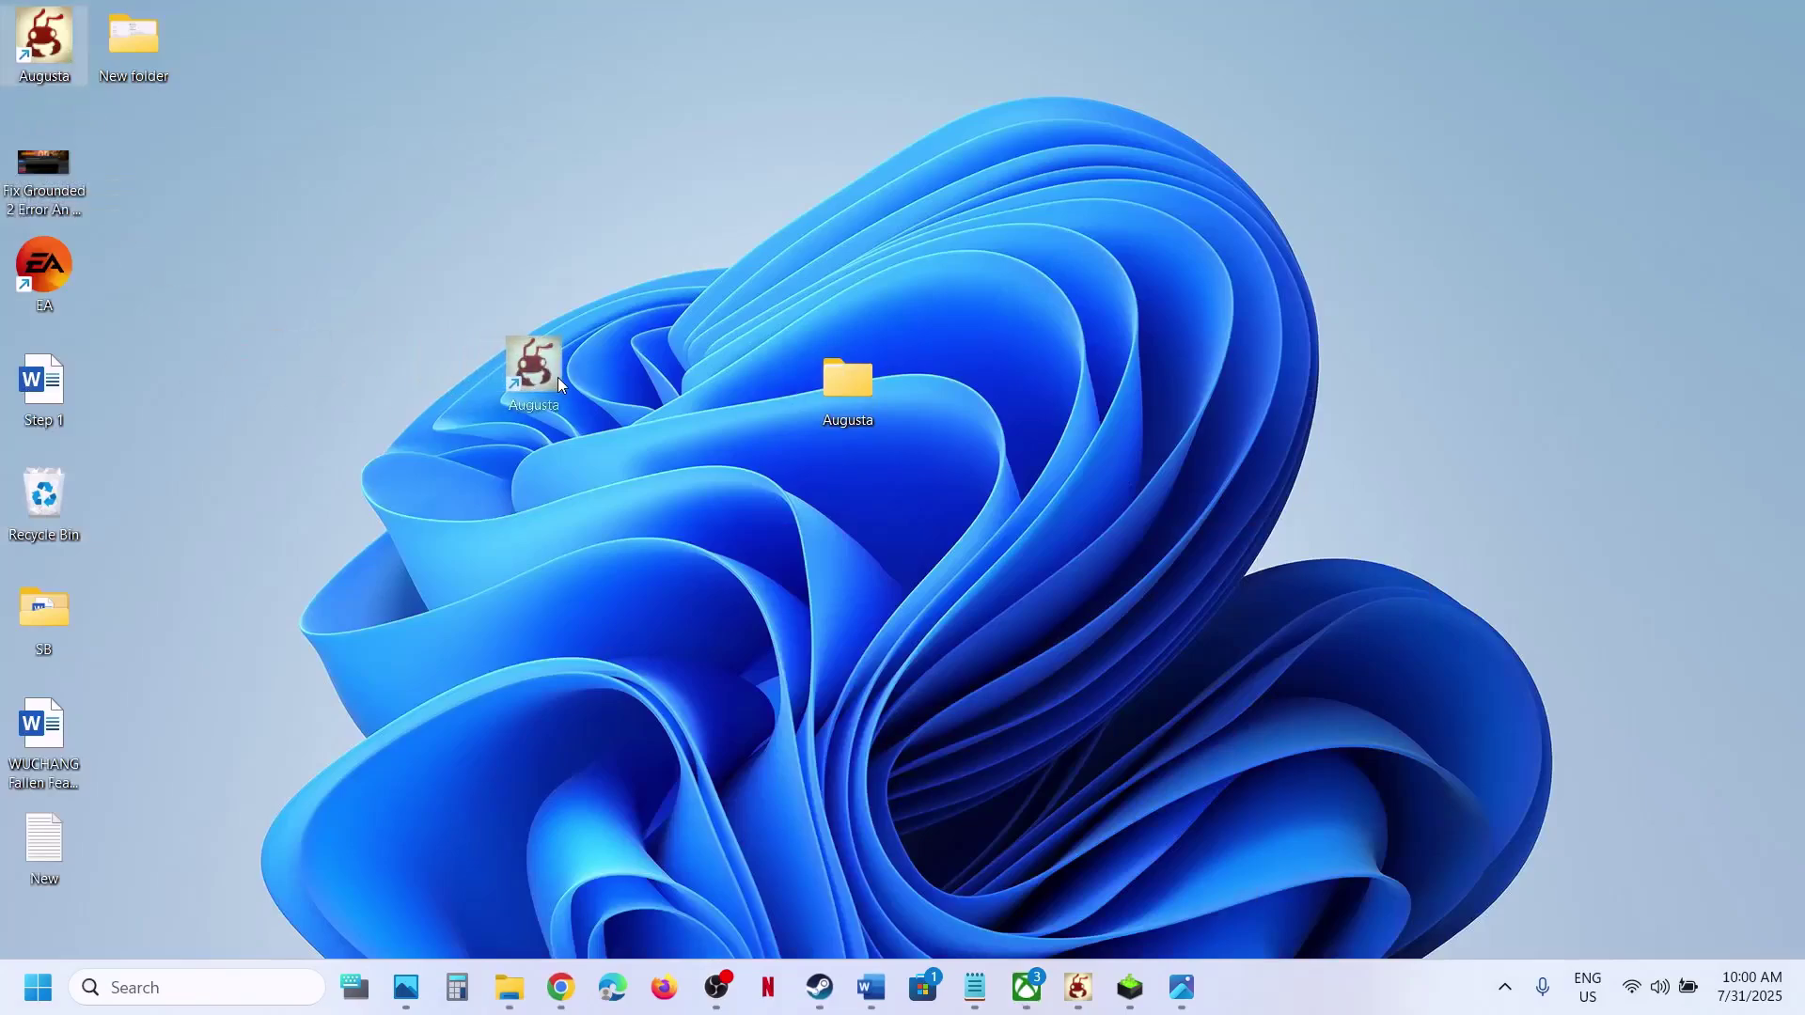
pyautogui.moveTo(559, 385); pyautogui.dragTo(629, 392)
pyautogui.rightClick(577, 389)
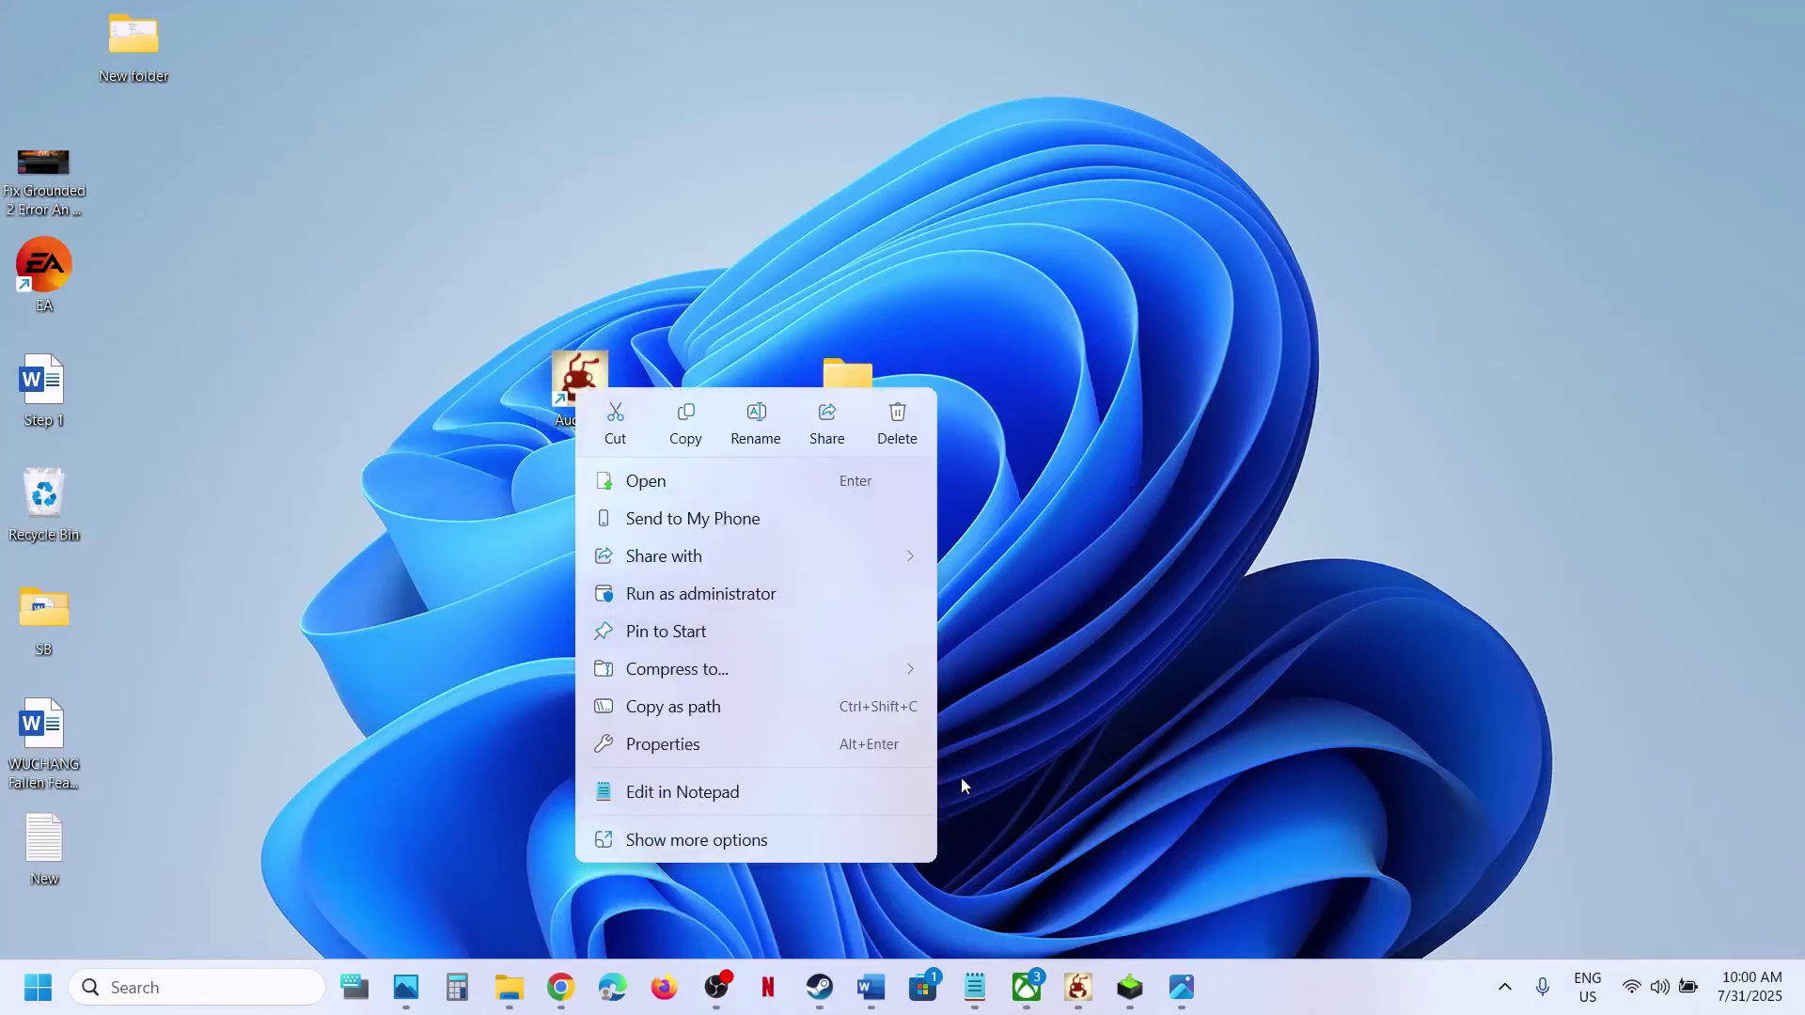
# Browse to Grounded 2's install location under C:\XboxGames from the Xbox app's file settings
pyautogui.click(1031, 994)
pyautogui.click(1192, 483)
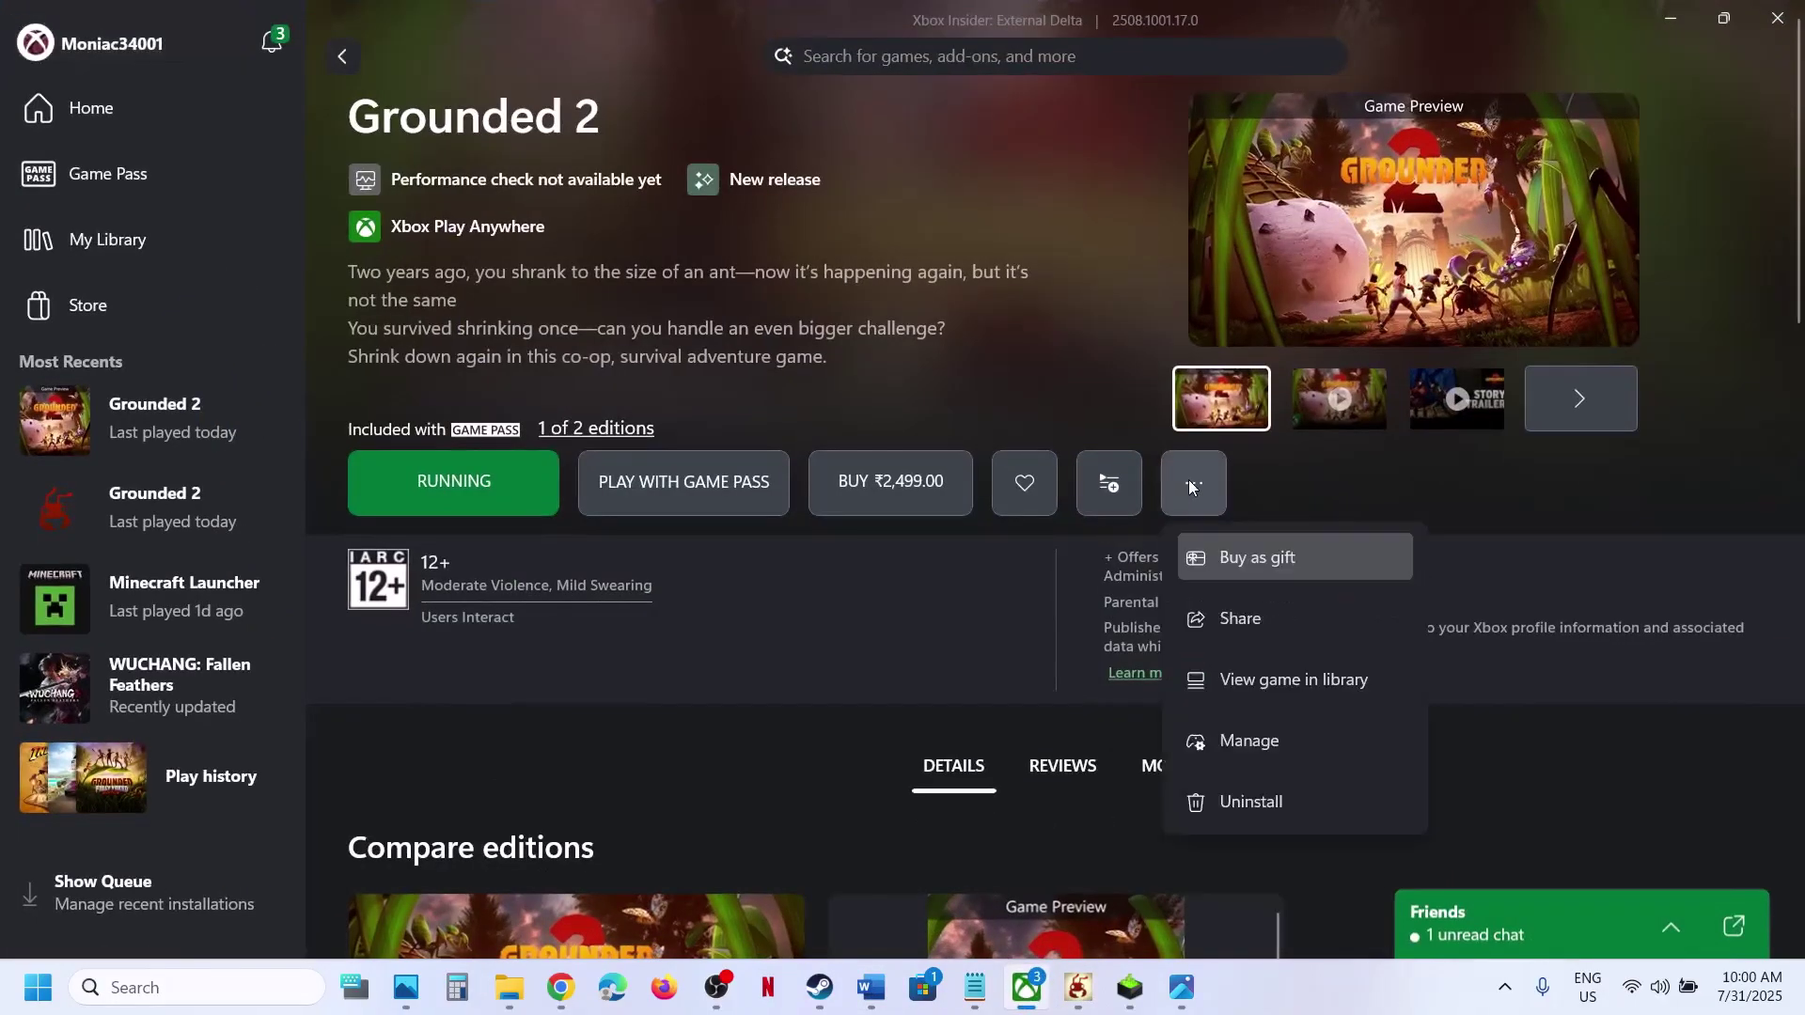
pyautogui.click(1245, 735)
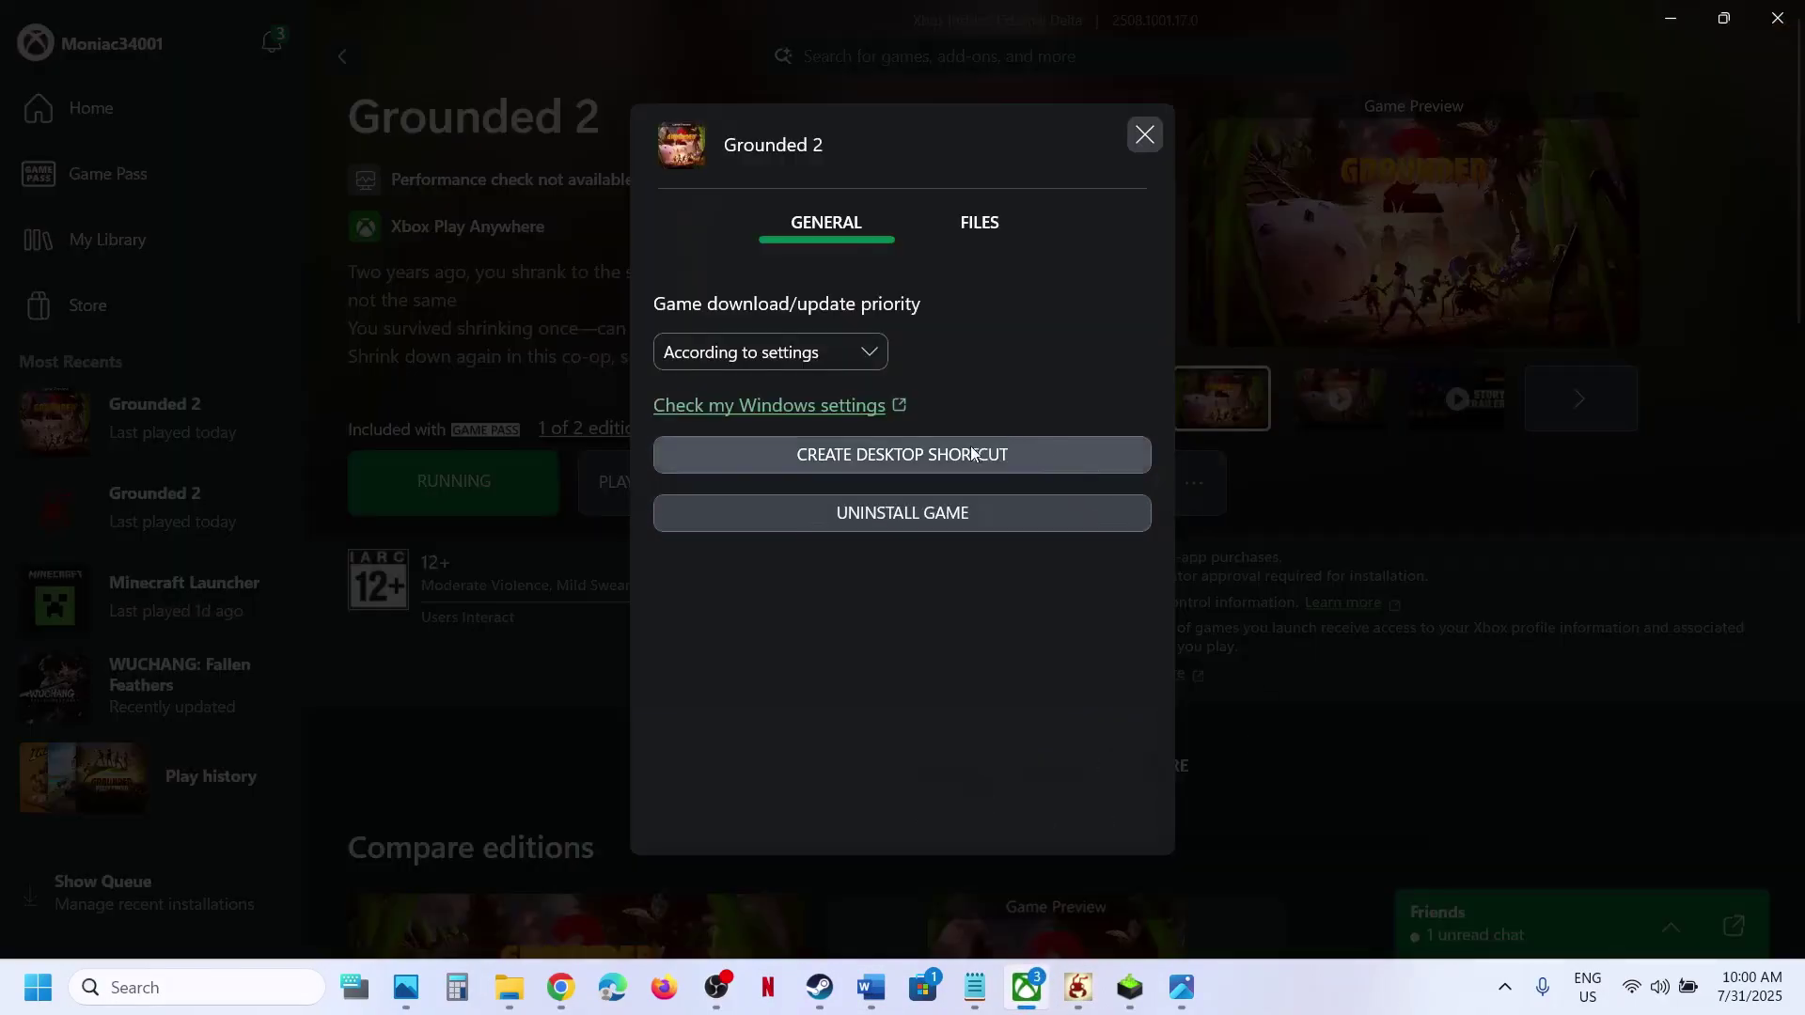
pyautogui.click(984, 227)
pyautogui.click(1061, 389)
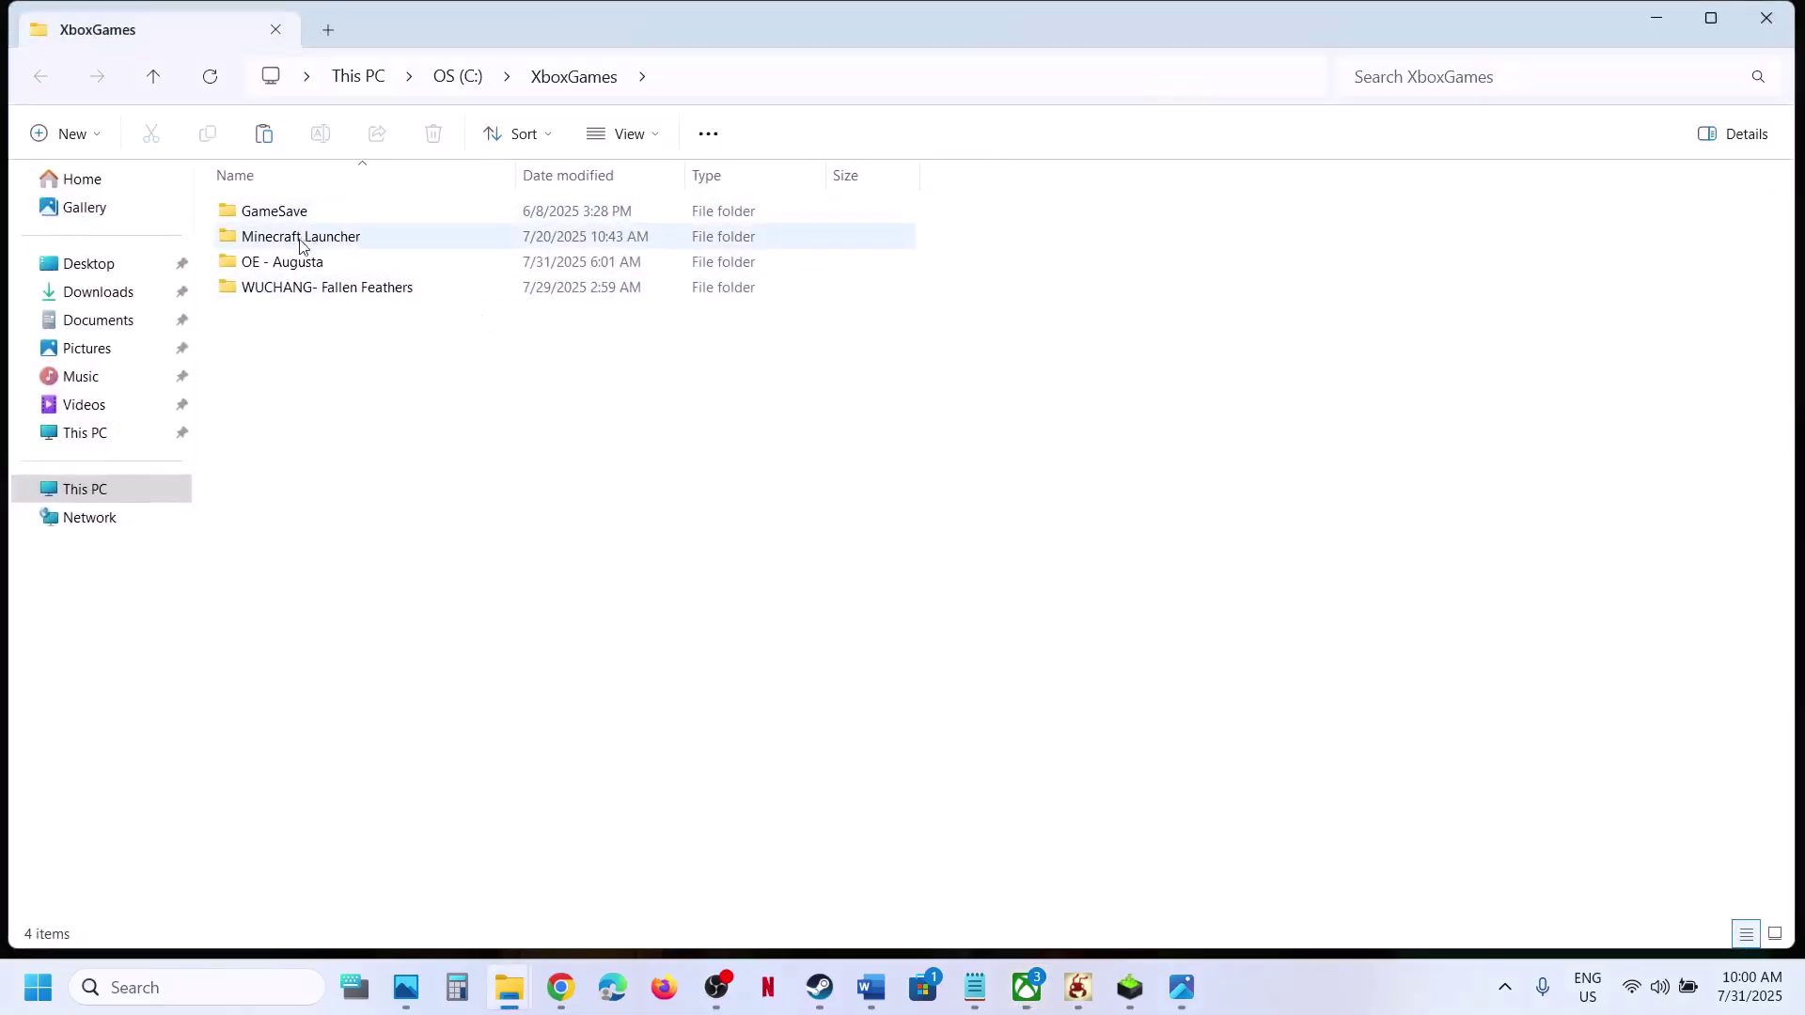
# Navigate into the OE - Augusta > Content folder of the Xbox install
pyautogui.doubleClick(300, 263)
pyautogui.doubleClick(282, 214)
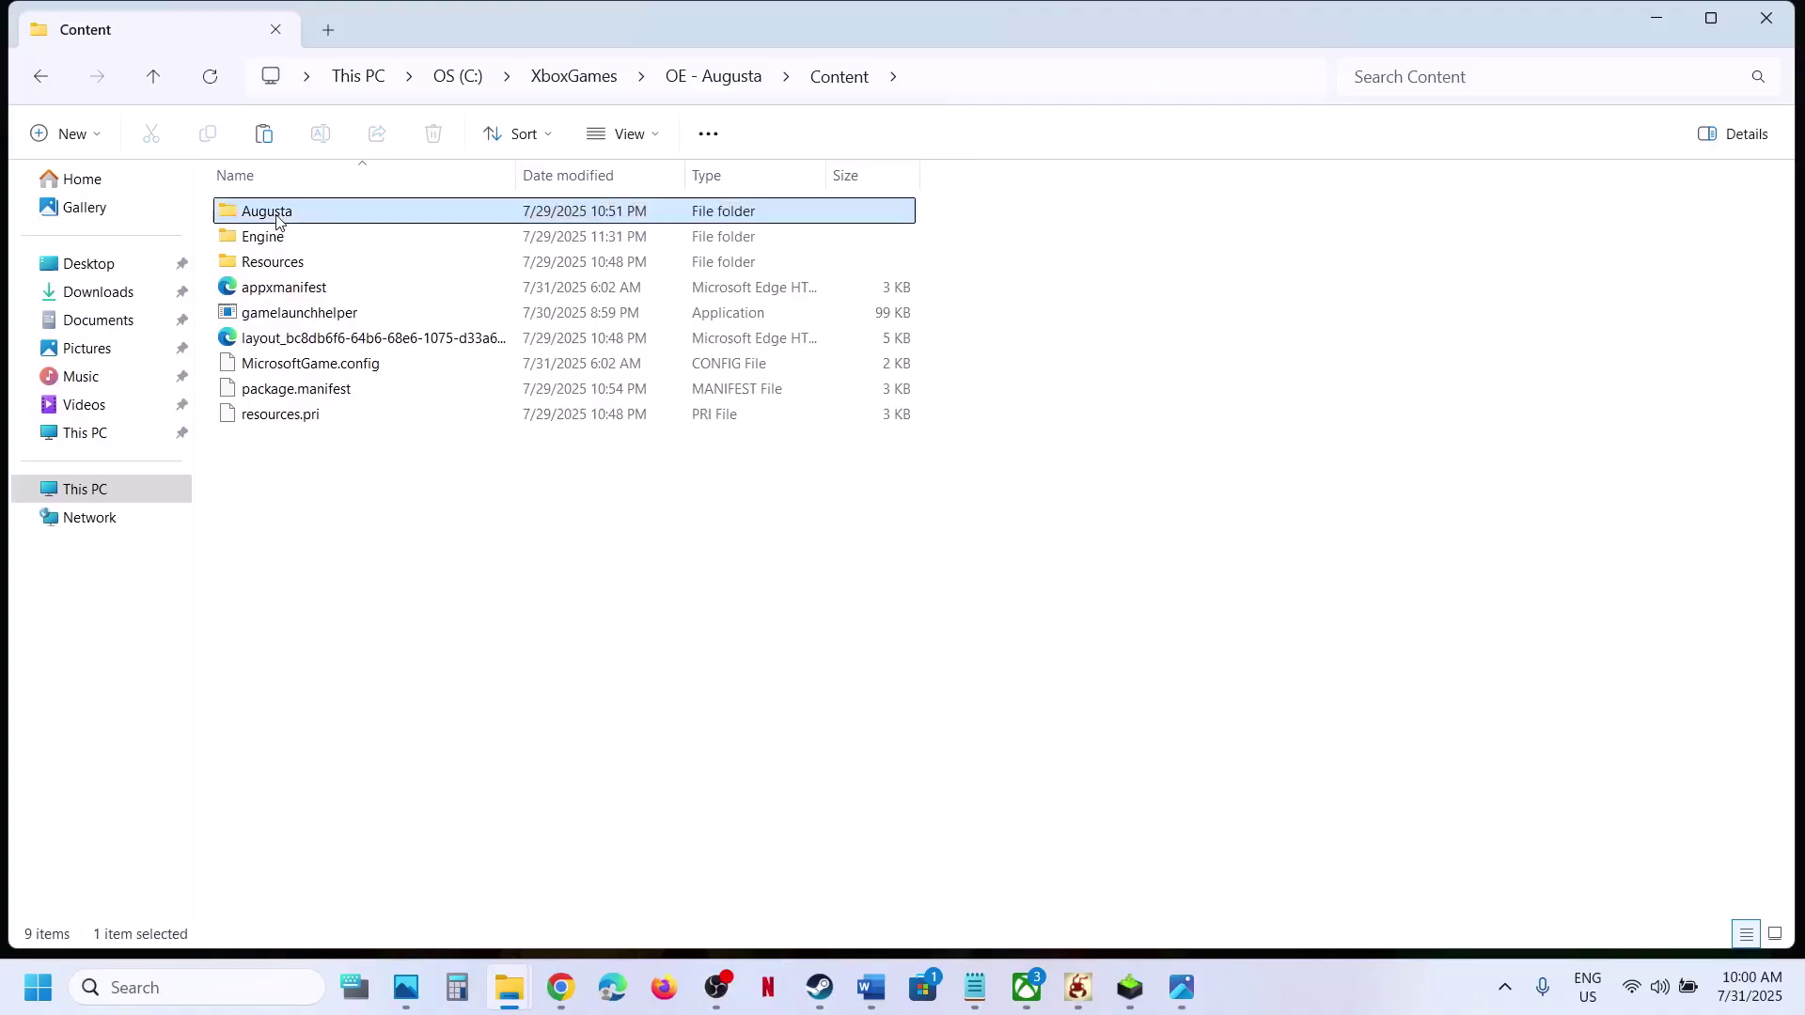
pyautogui.doubleClick(276, 221)
pyautogui.click(294, 220)
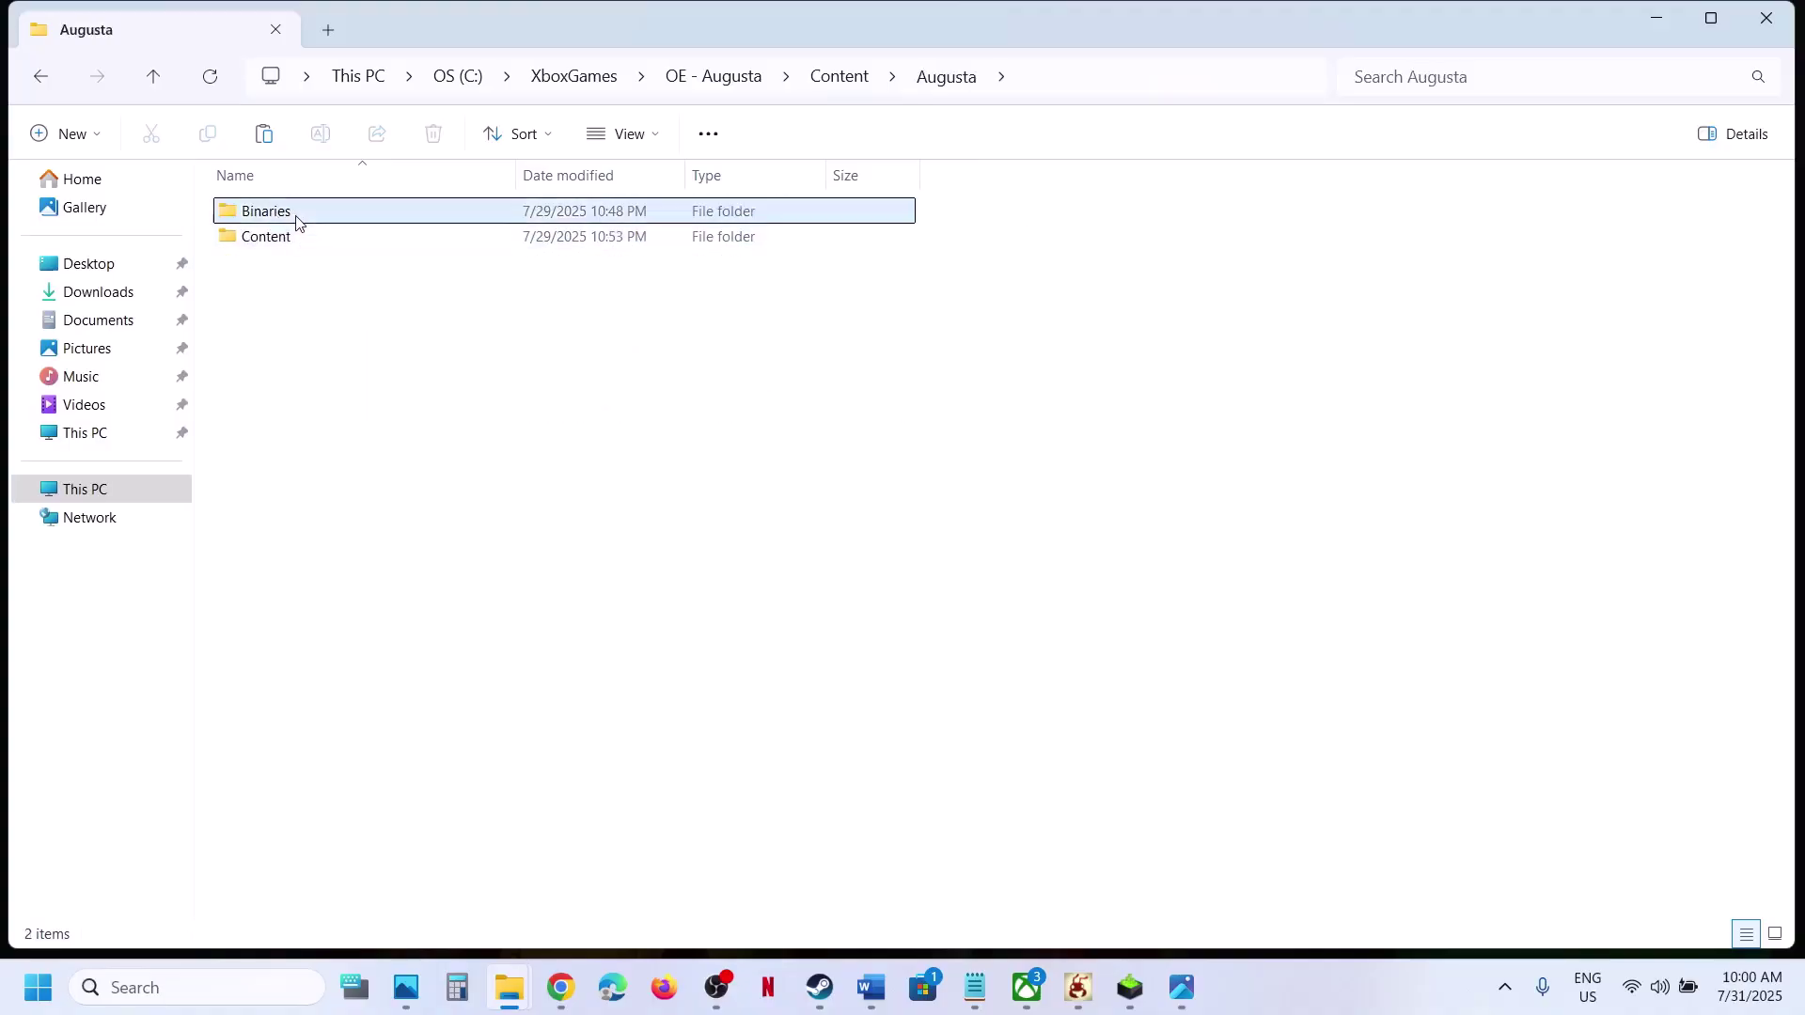
pyautogui.click(156, 77)
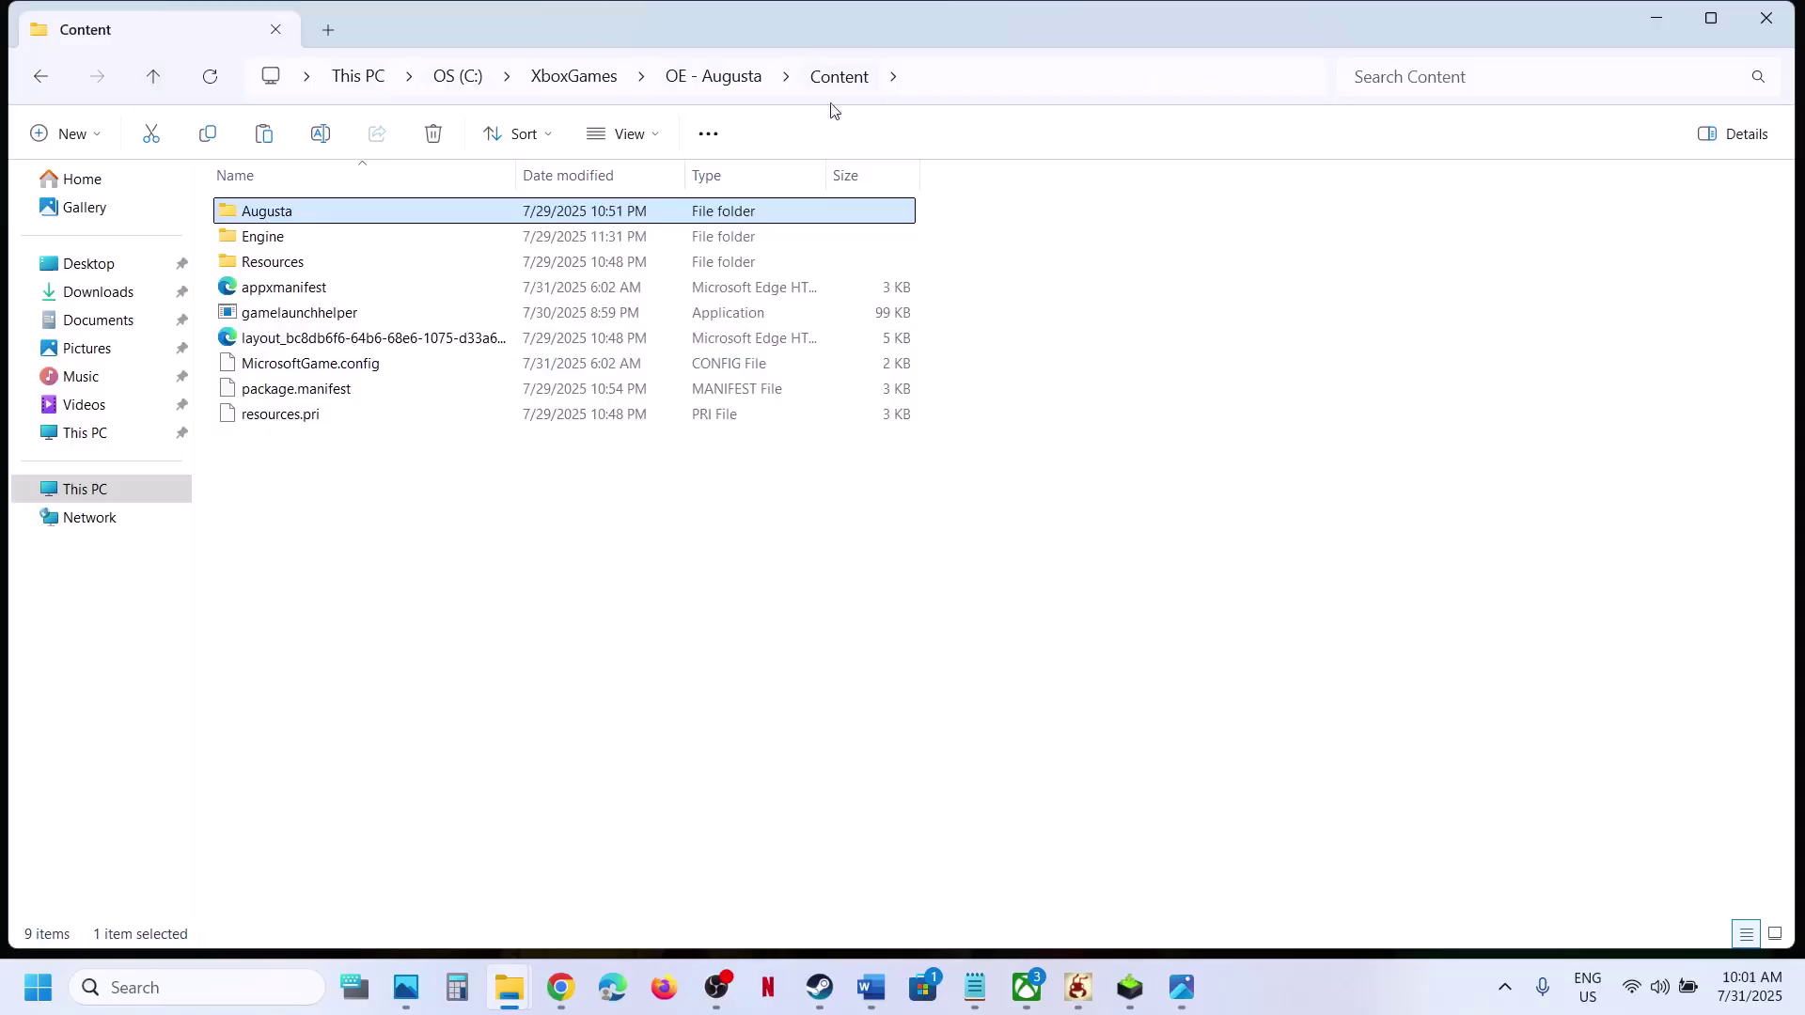
# Run gamelaunchhelper as administrator, approving the UAC prompt, to launch Grounded 2
pyautogui.click(320, 323)
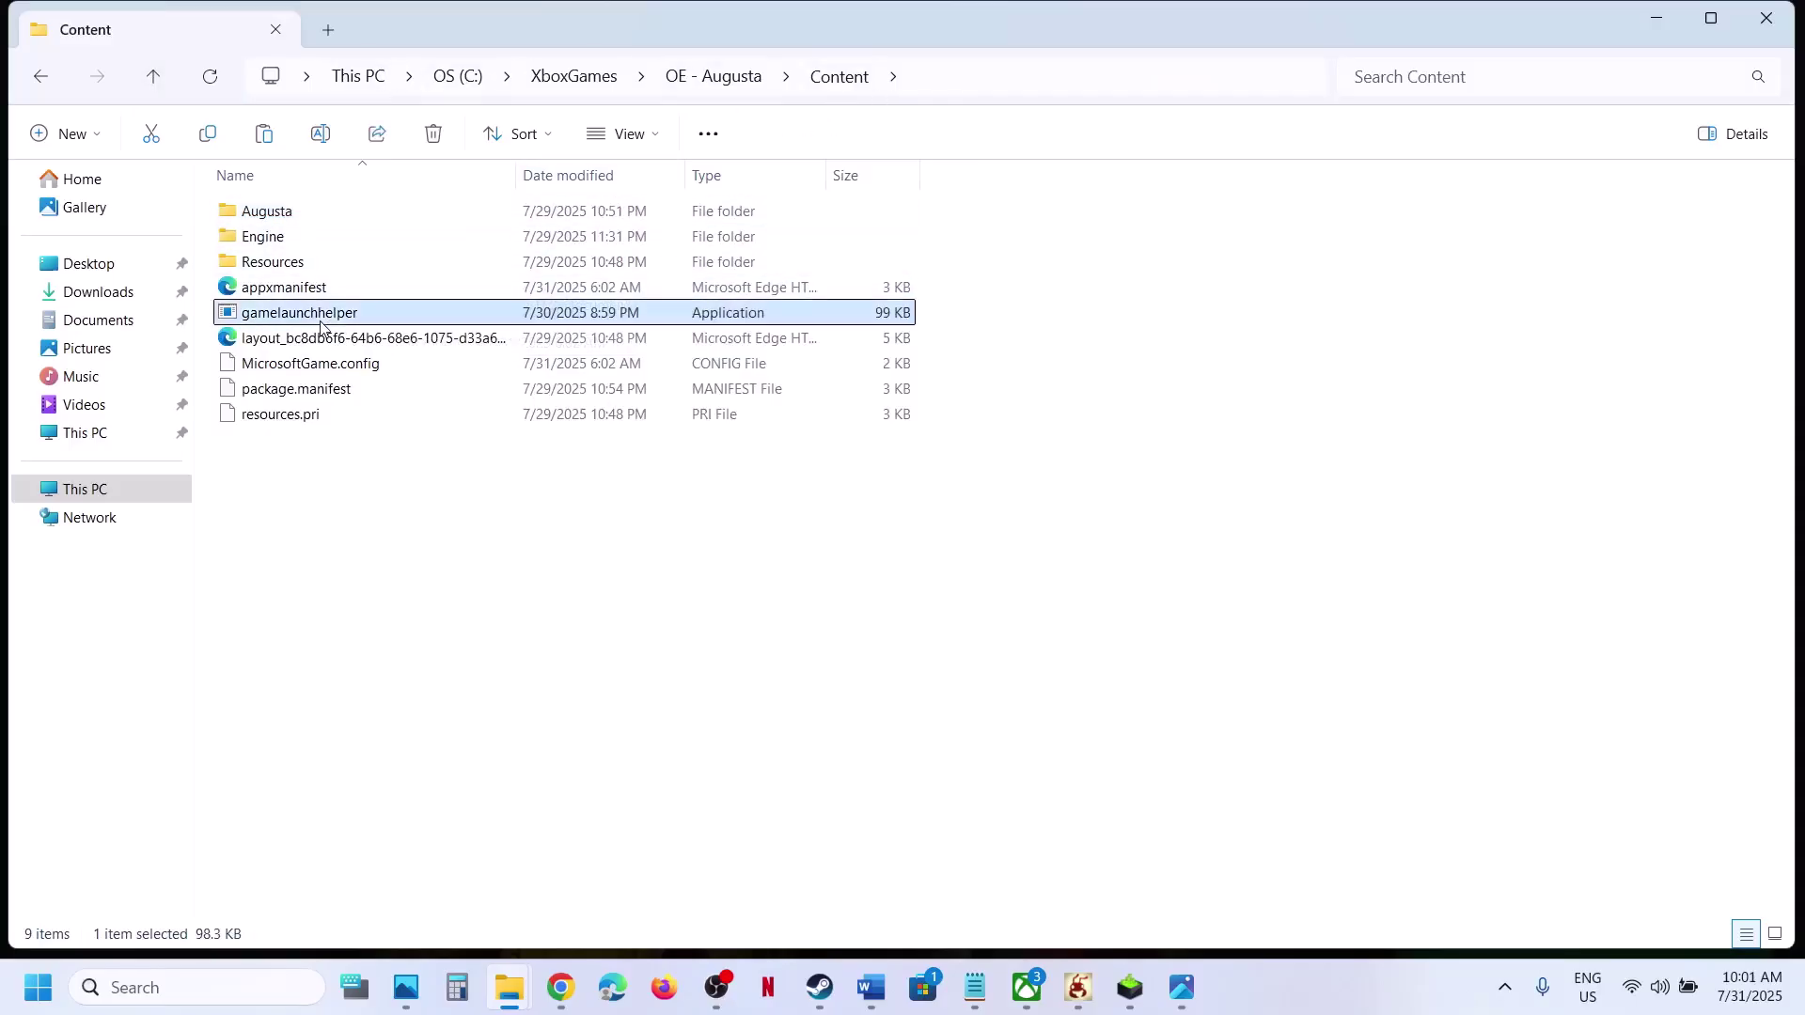
pyautogui.rightClick(321, 327)
pyautogui.click(488, 527)
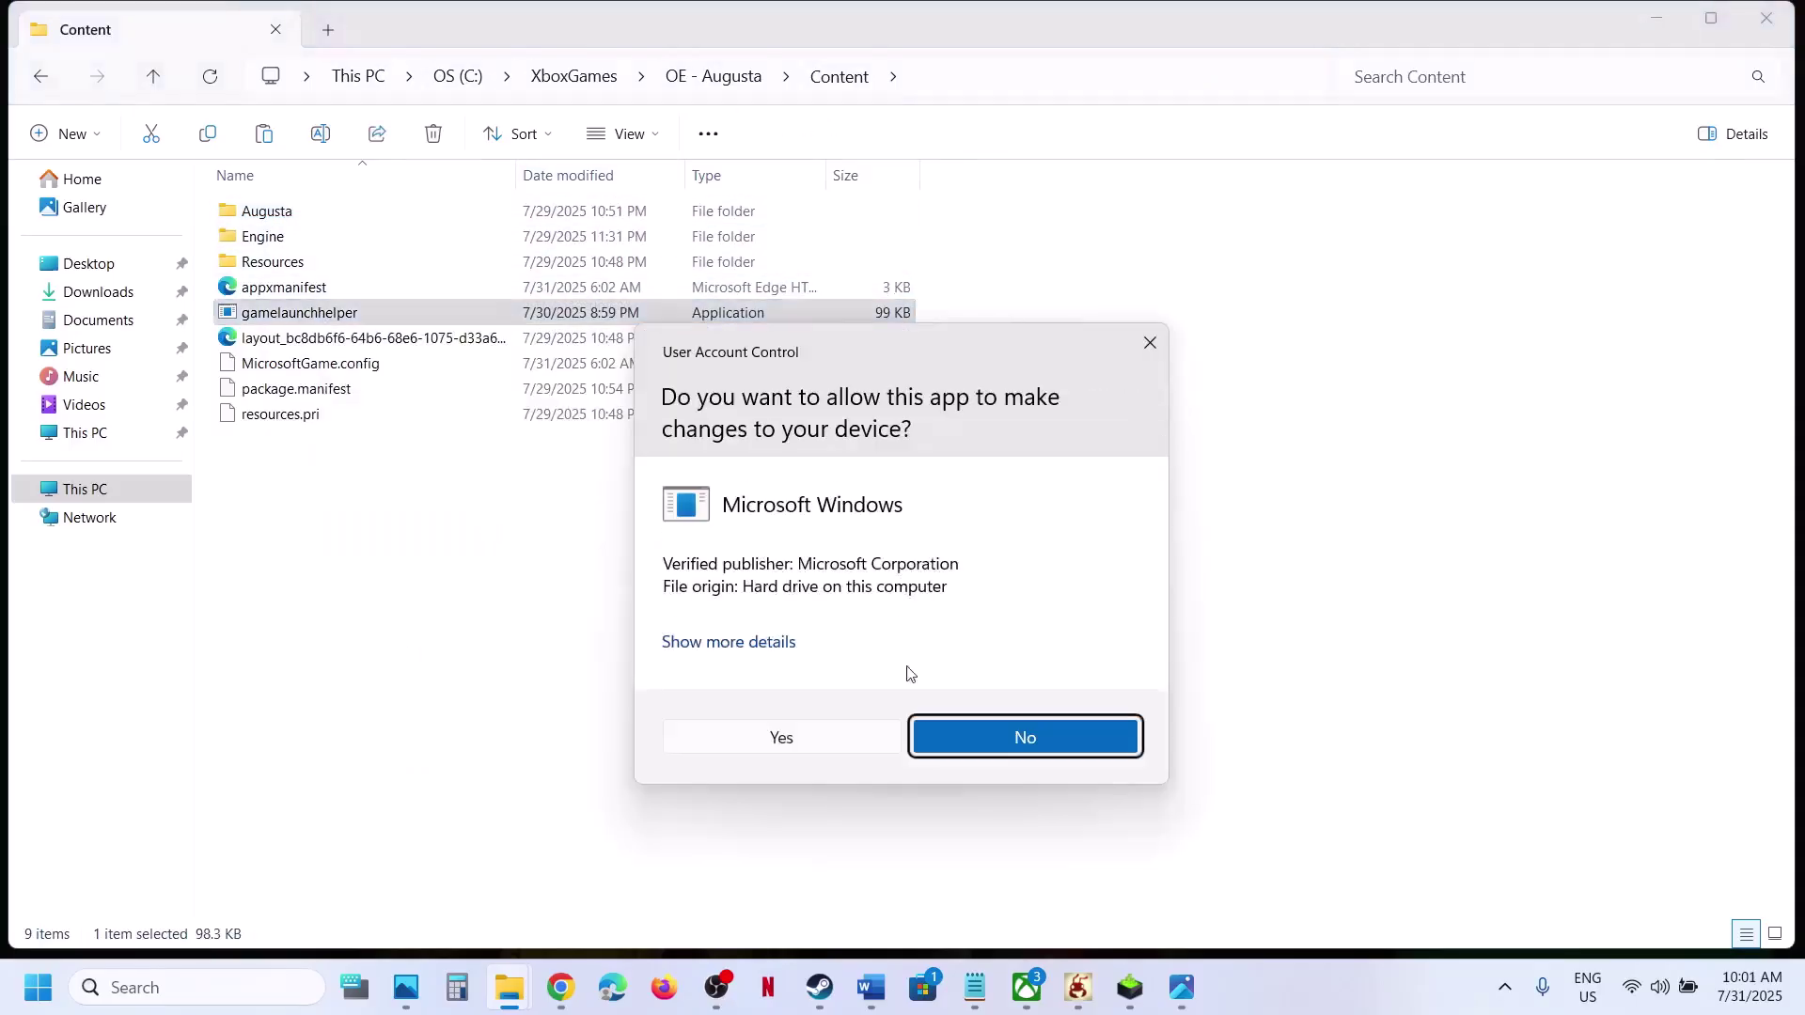
pyautogui.click(810, 736)
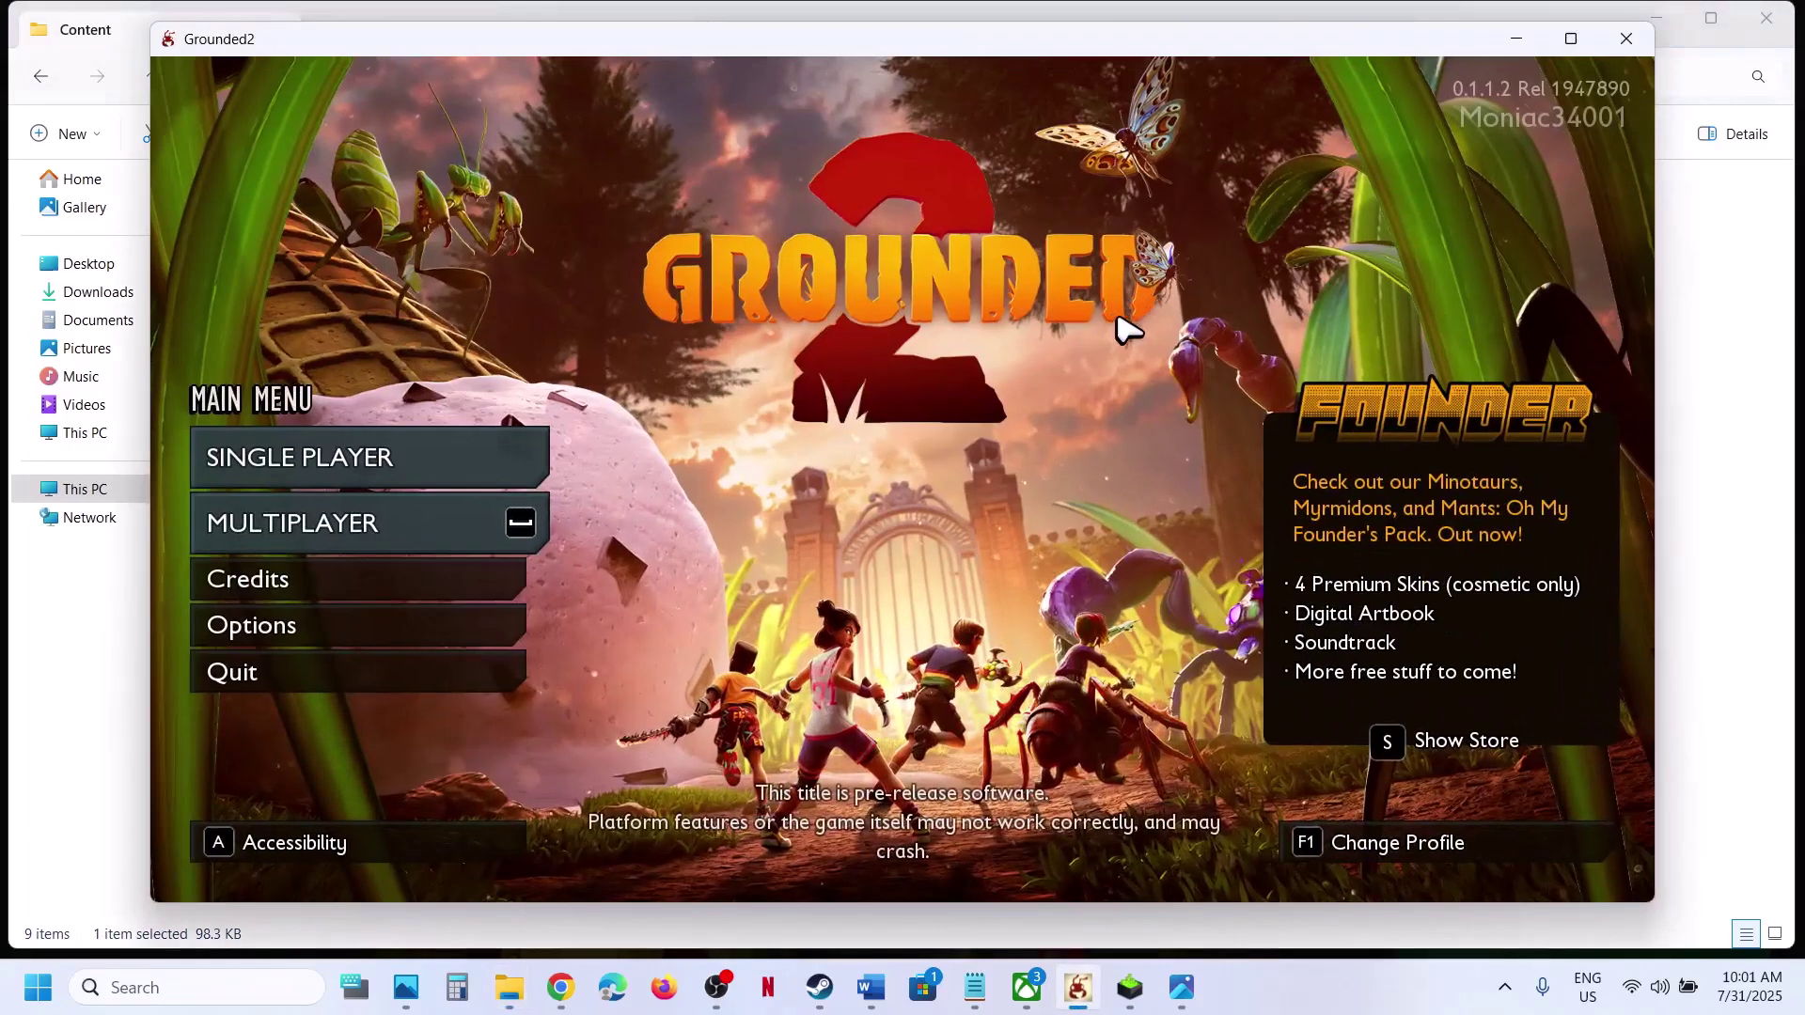
pyautogui.click(1678, 498)
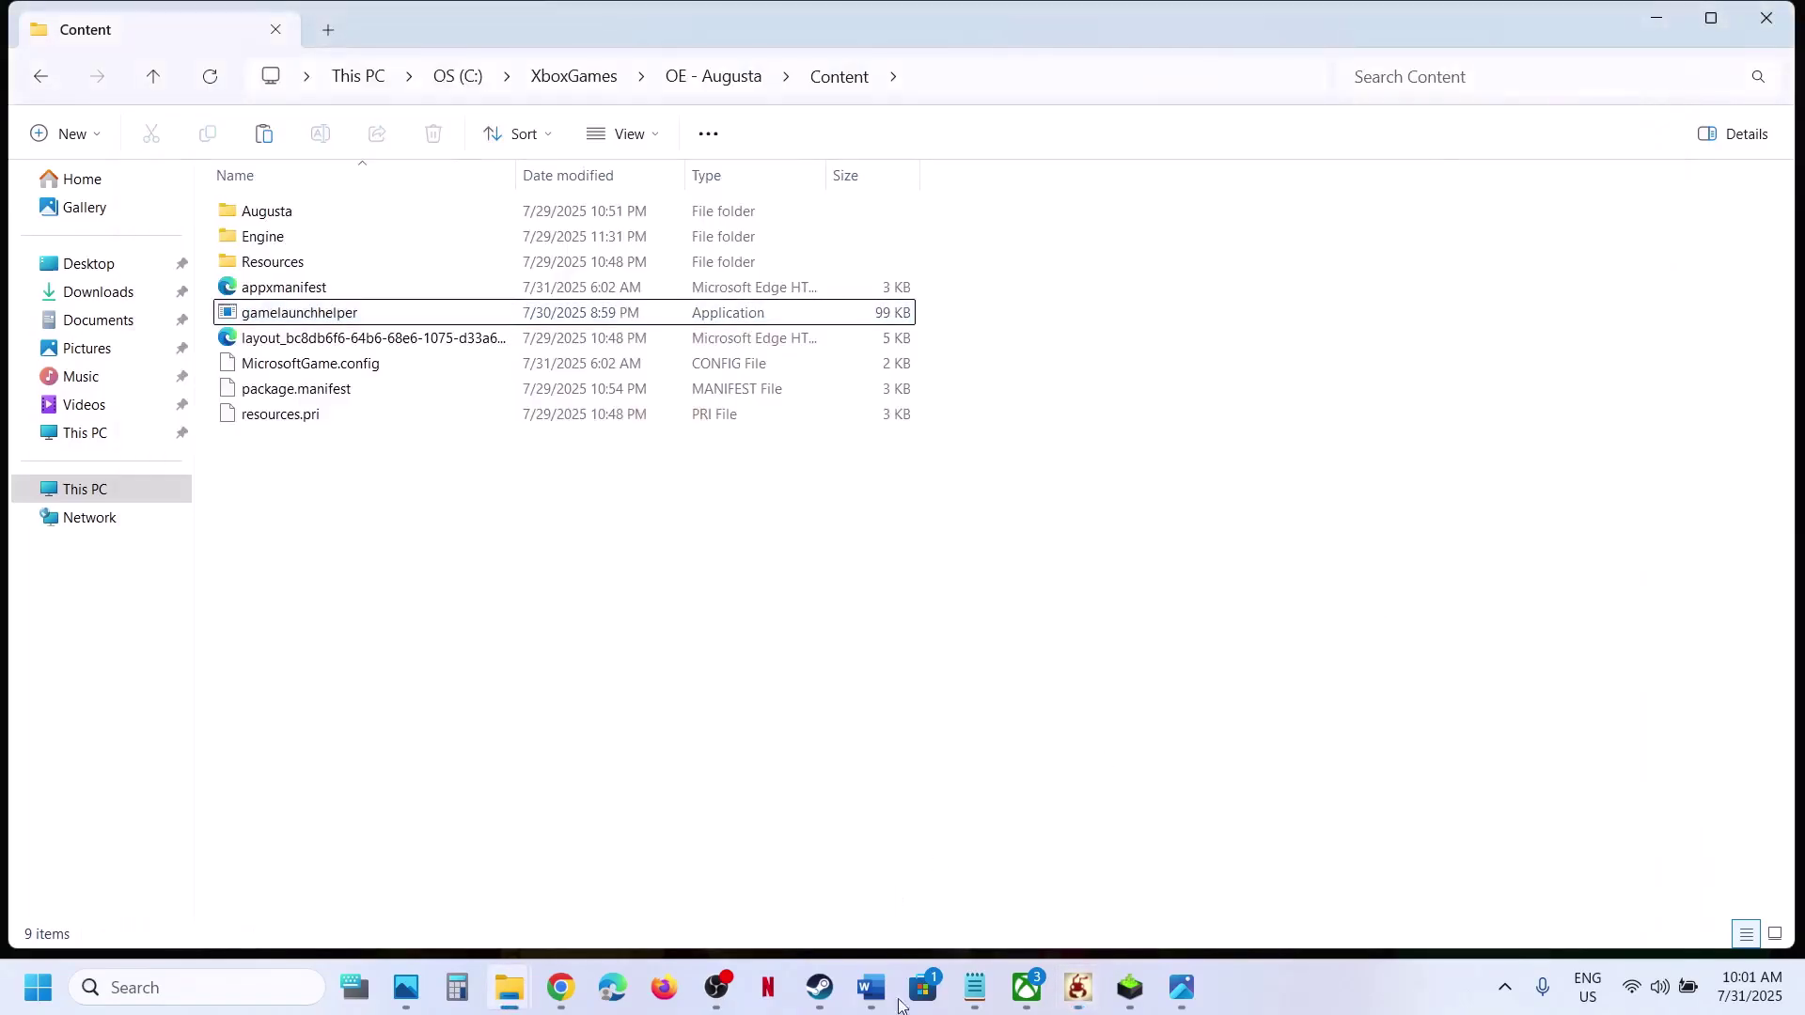
pyautogui.click(870, 987)
# Maximize Word and highlight Step 5's phrases: lower graphics settings, turn off/on V sync, the FPS
pyautogui.scroll(-2, 769, 706)
pyautogui.scroll(-4, 770, 706)
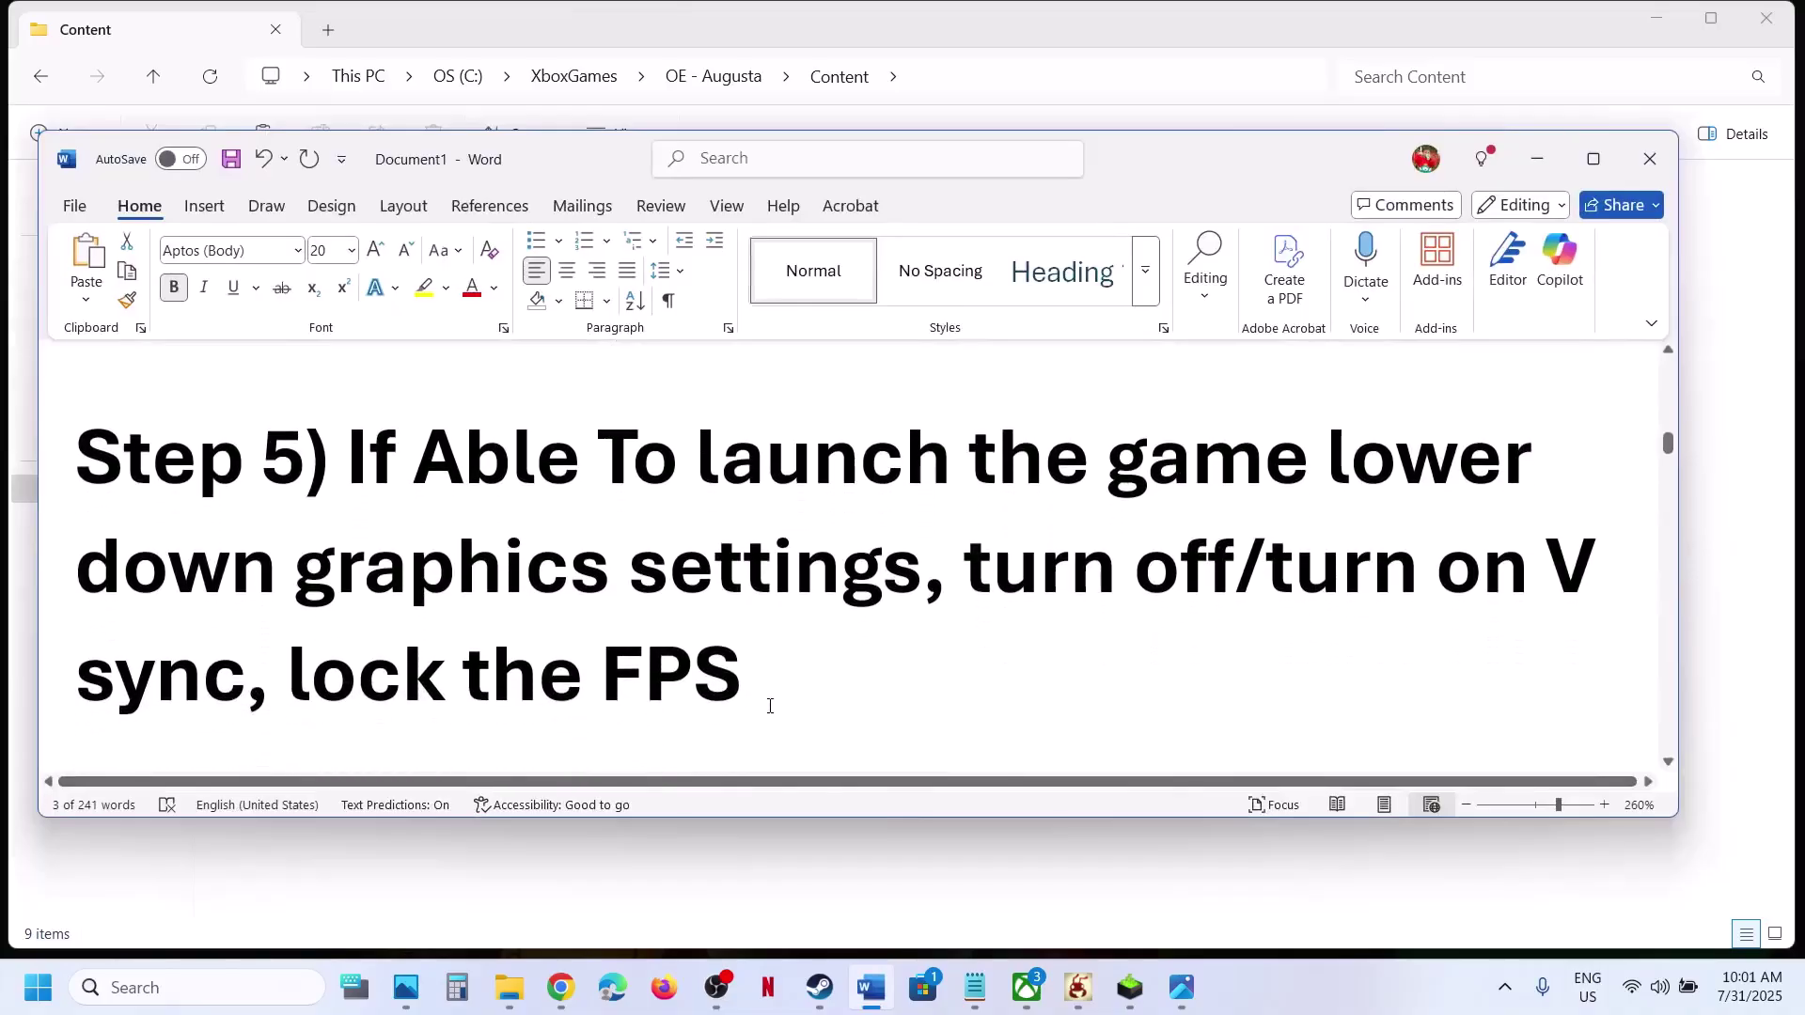
pyautogui.click(1593, 158)
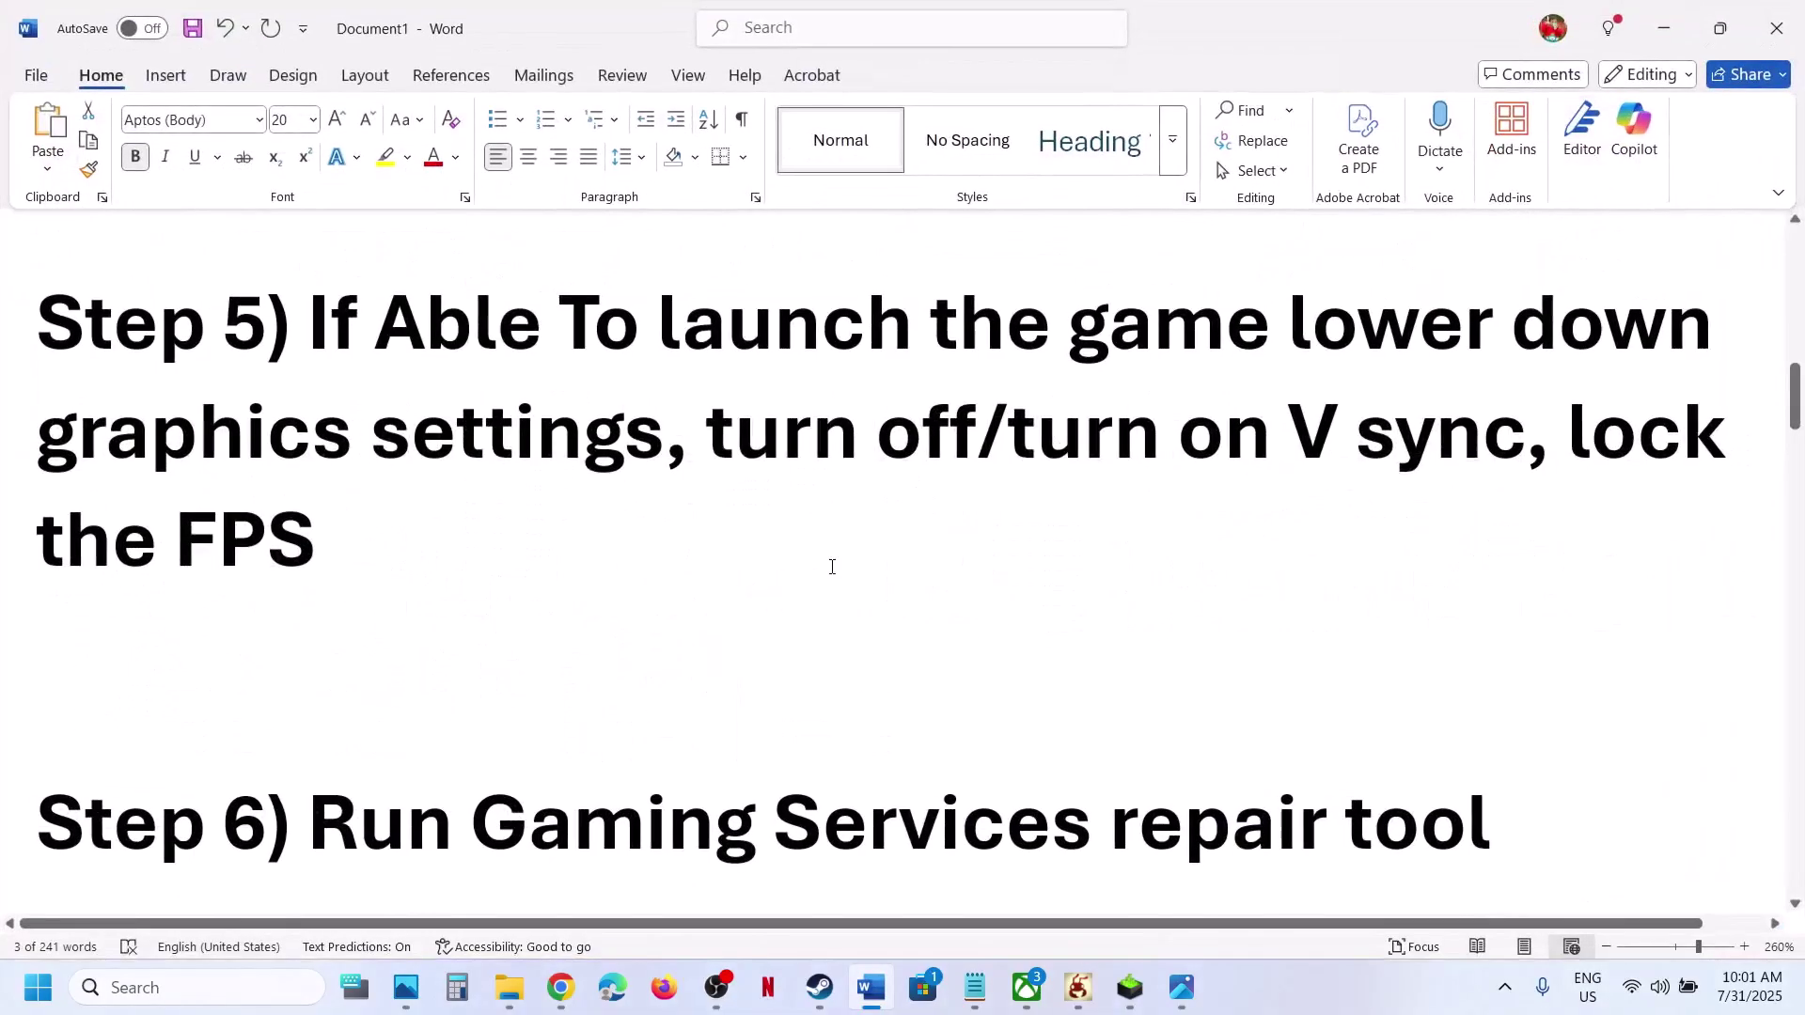
pyautogui.scroll(2, 832, 567)
pyautogui.moveTo(376, 535); pyautogui.dragTo(623, 648)
pyautogui.moveTo(773, 658); pyautogui.dragTo(1523, 649)
pyautogui.moveTo(89, 774); pyautogui.dragTo(1080, 834)
pyautogui.click(1087, 984)
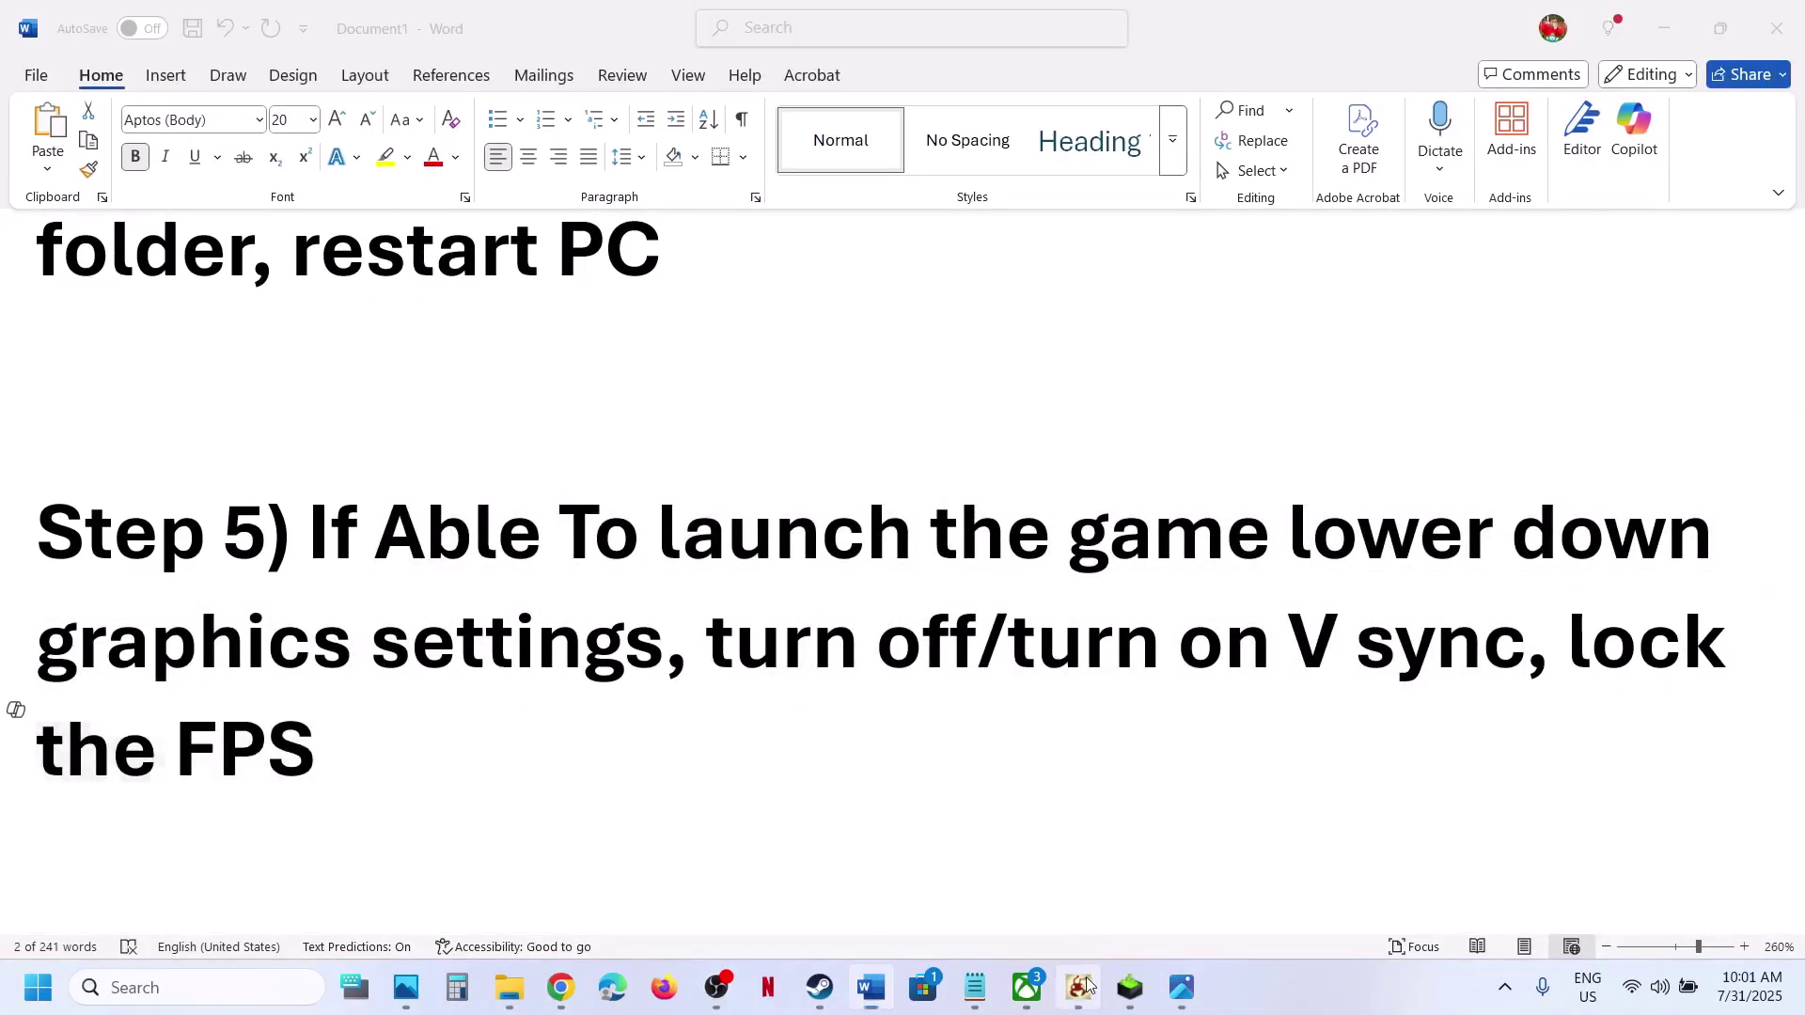
# Open Grounded 2's display options, keeping Windowed mode and 1600x900 resolution
pyautogui.click(358, 633)
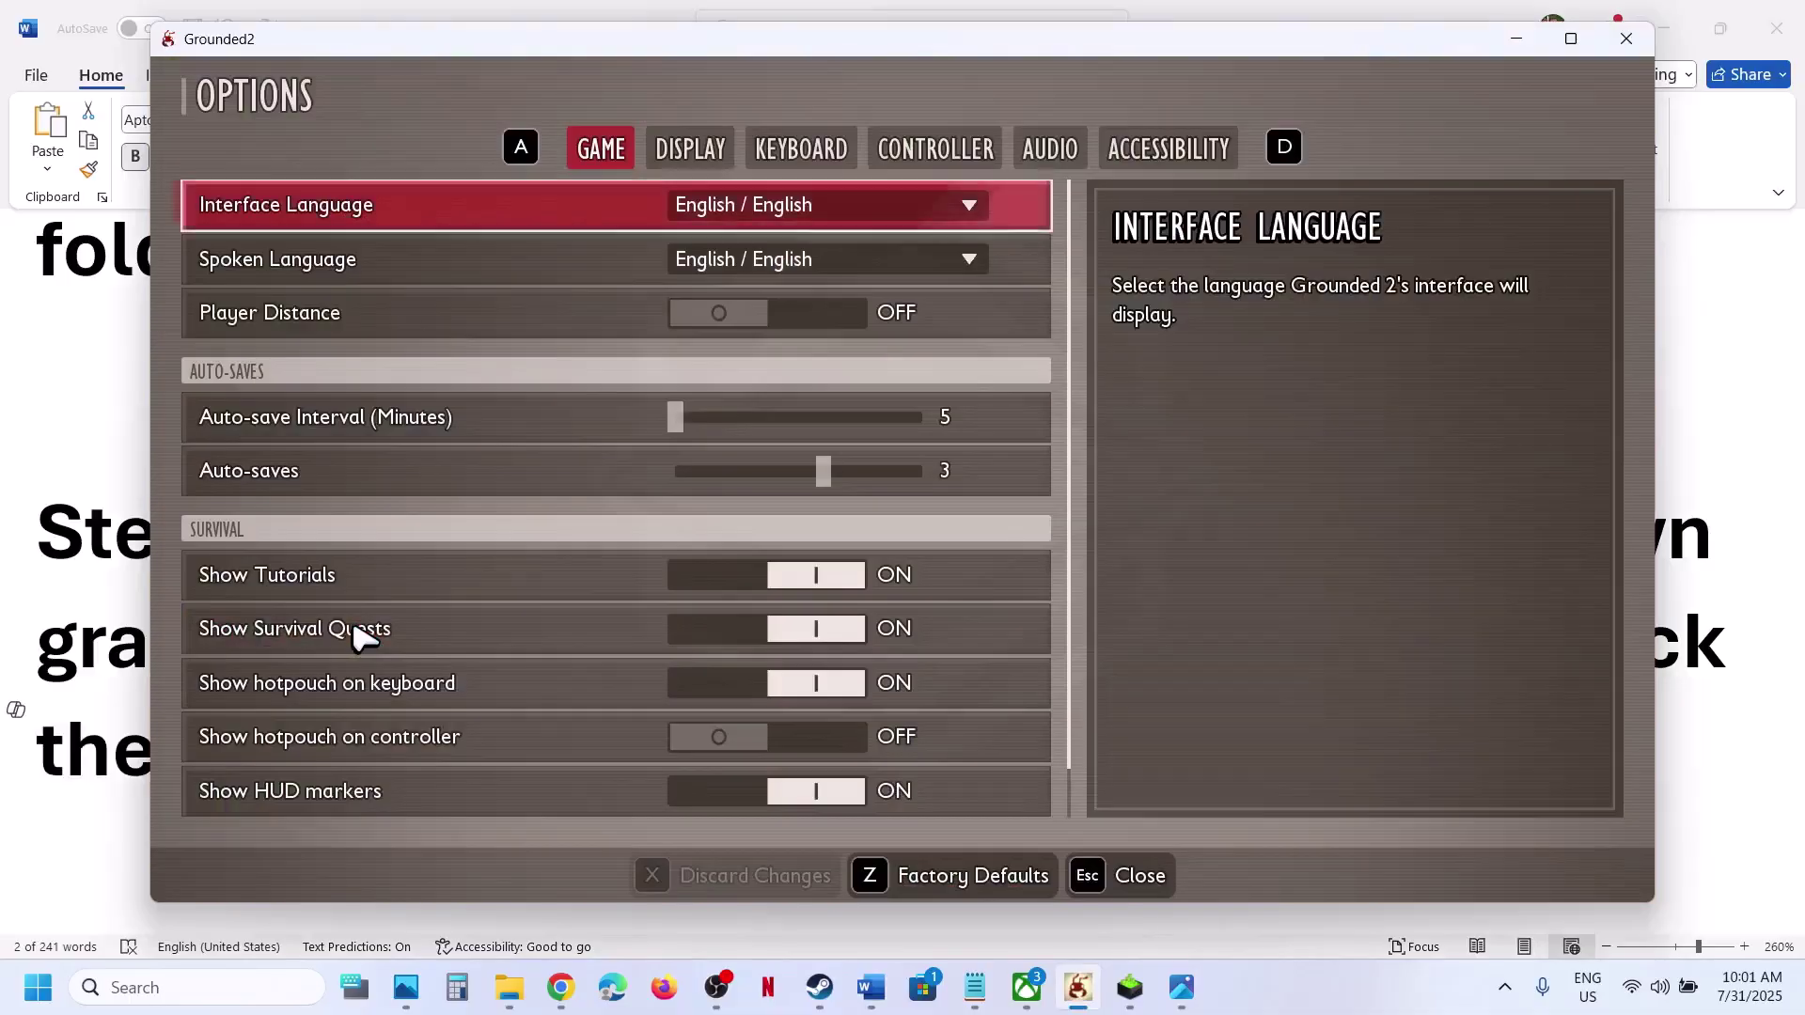
pyautogui.click(705, 150)
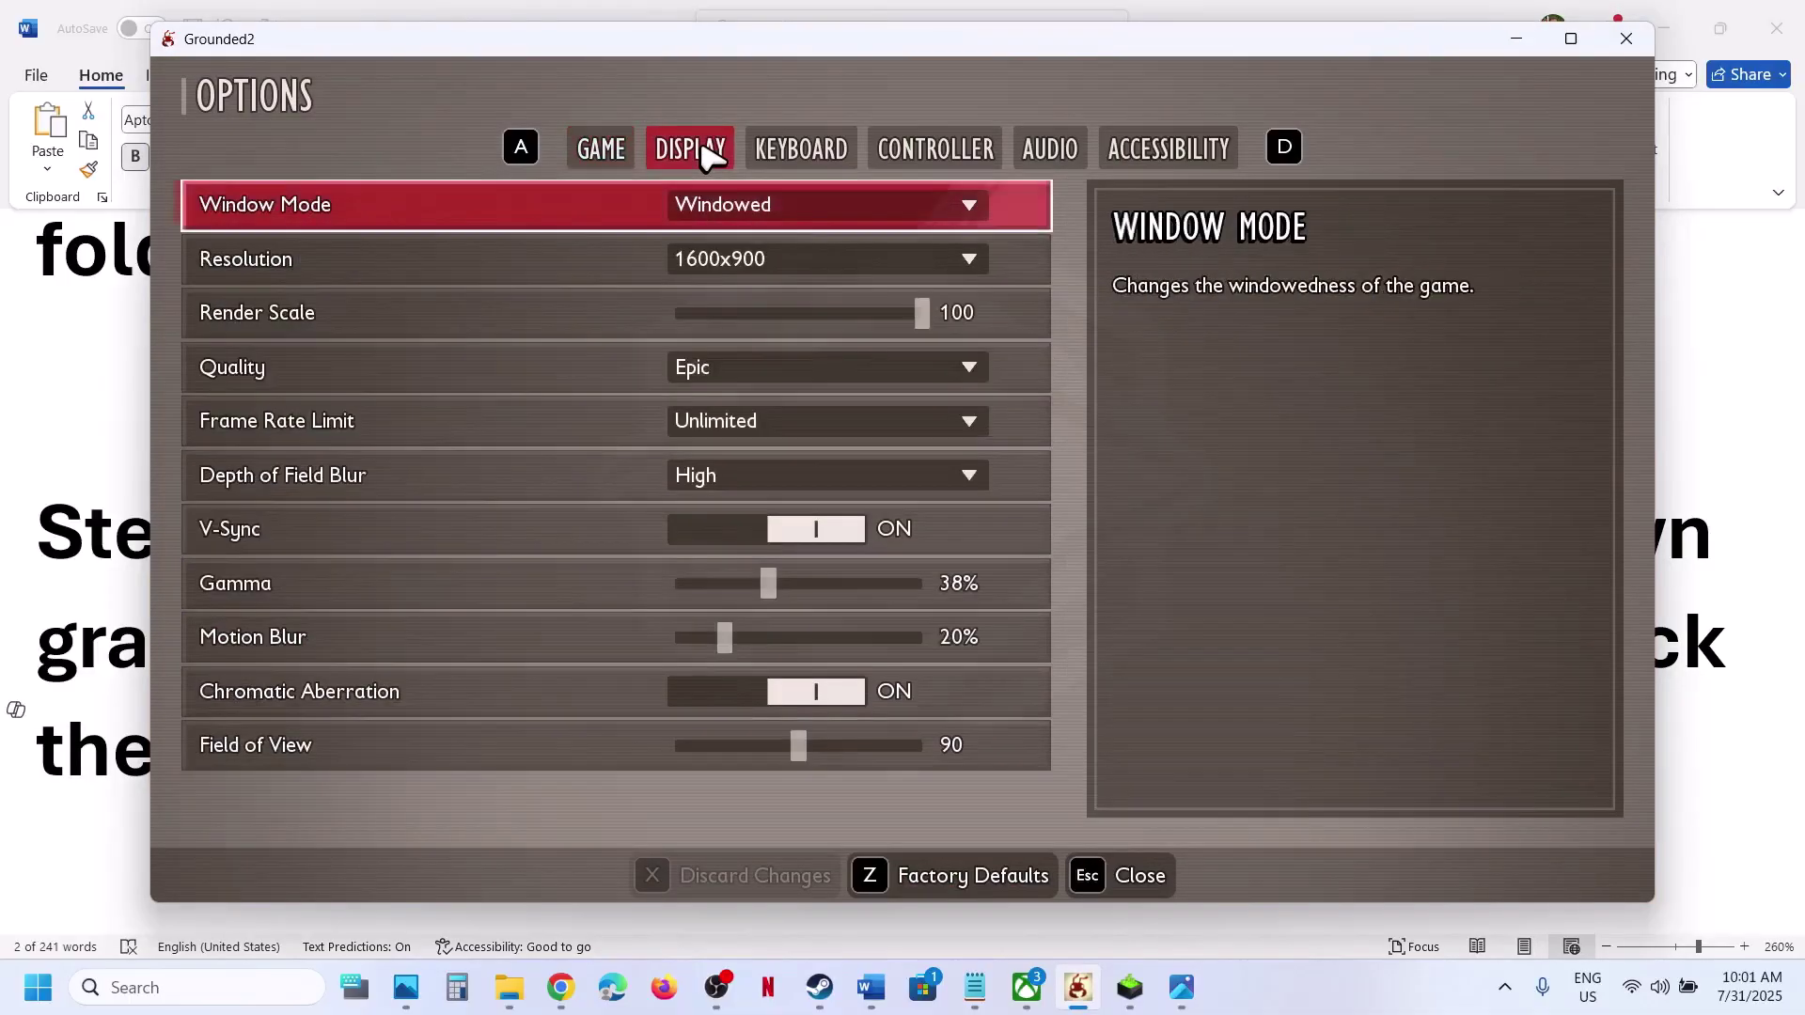
pyautogui.click(971, 205)
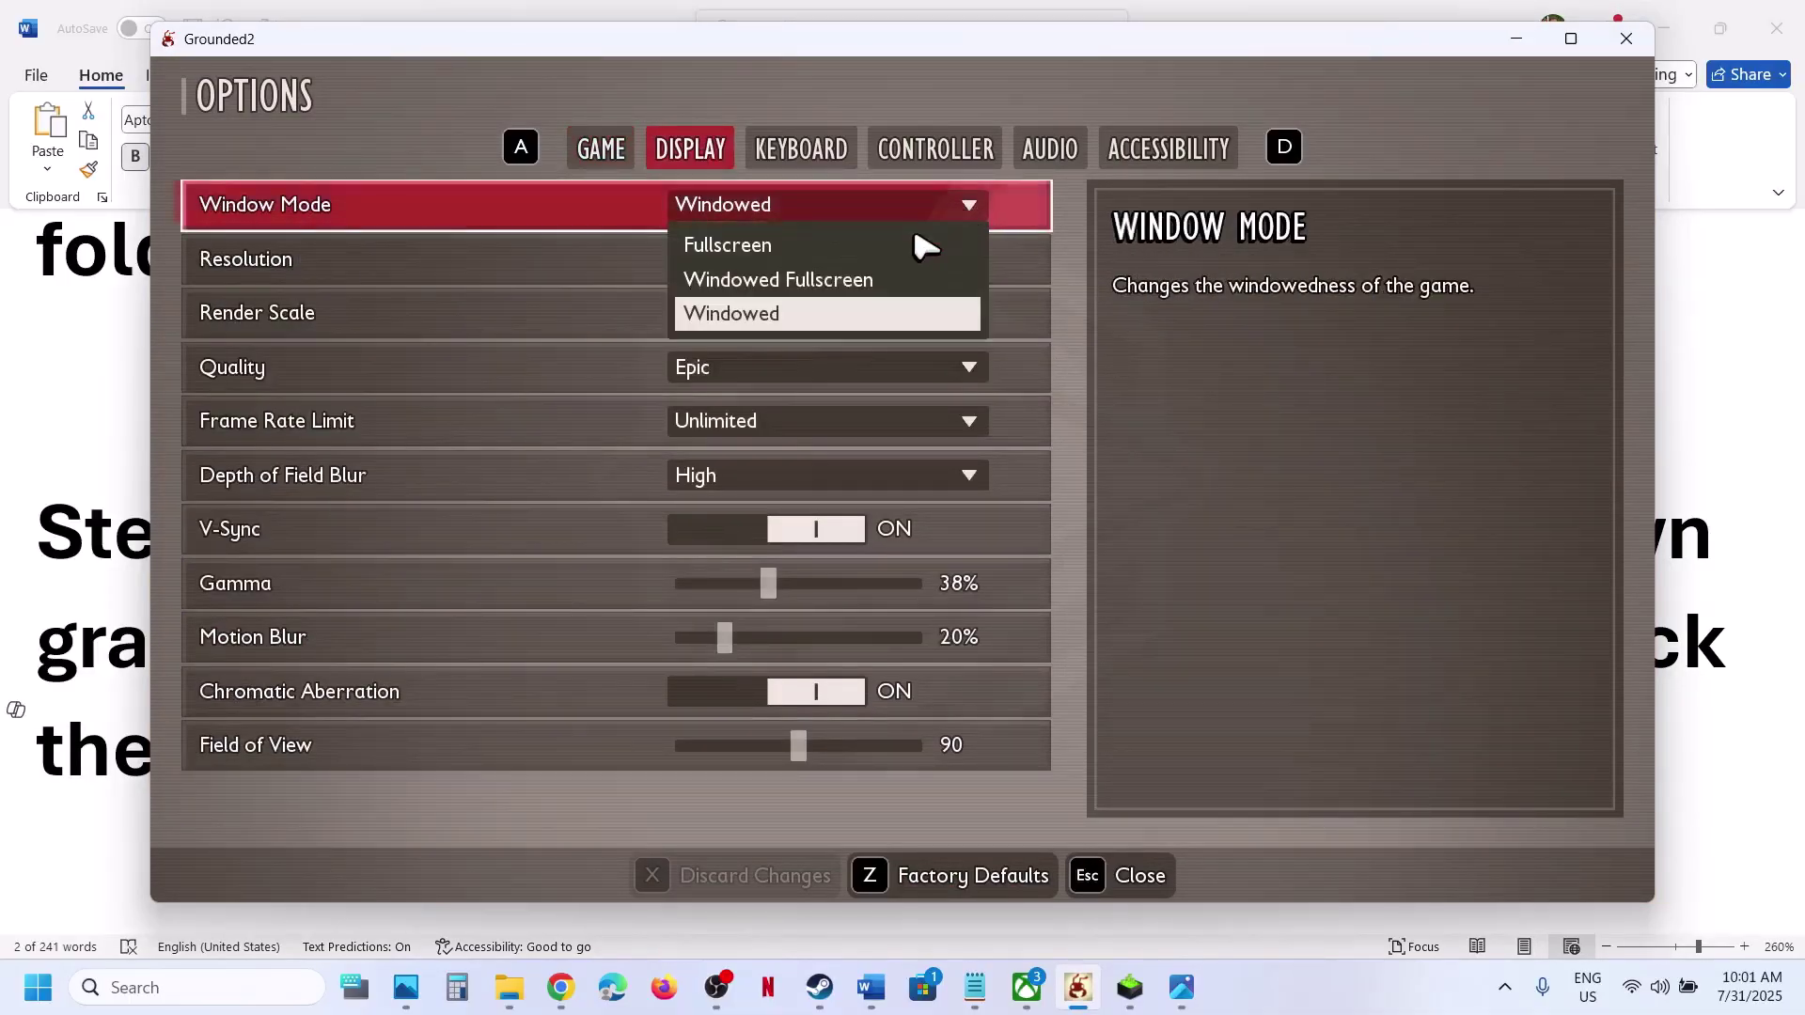
pyautogui.click(773, 316)
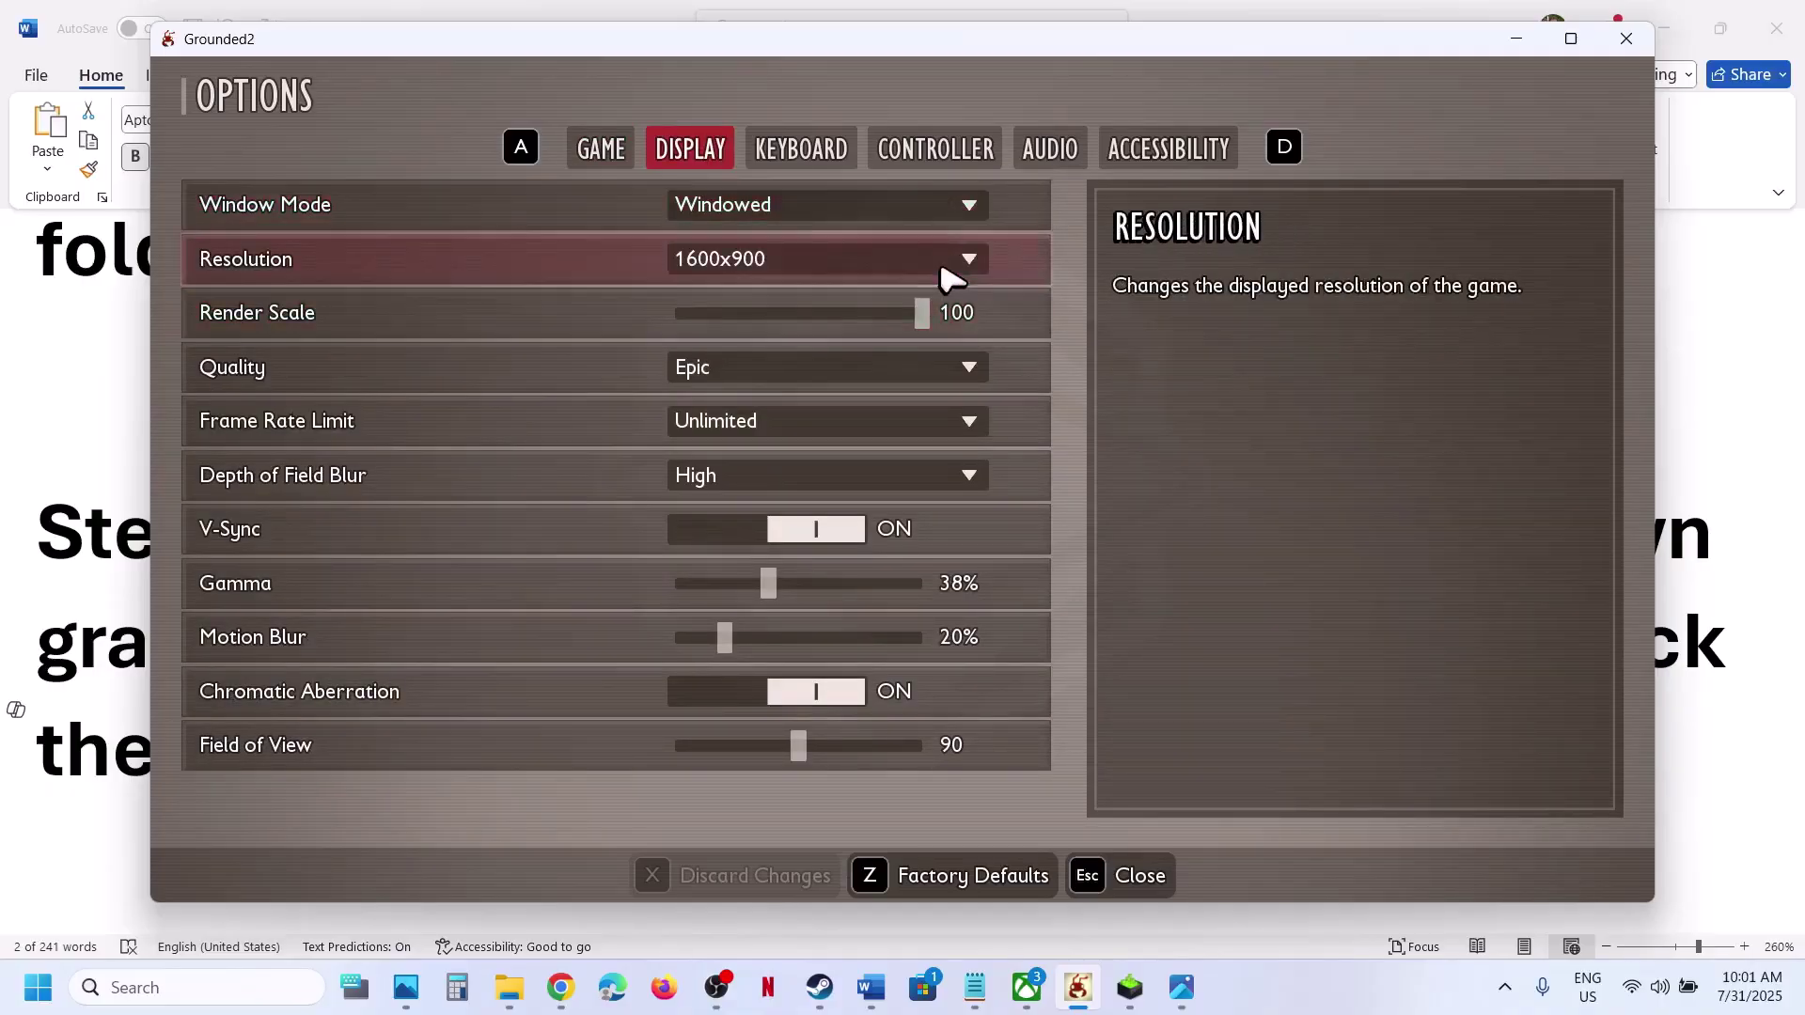
pyautogui.click(974, 264)
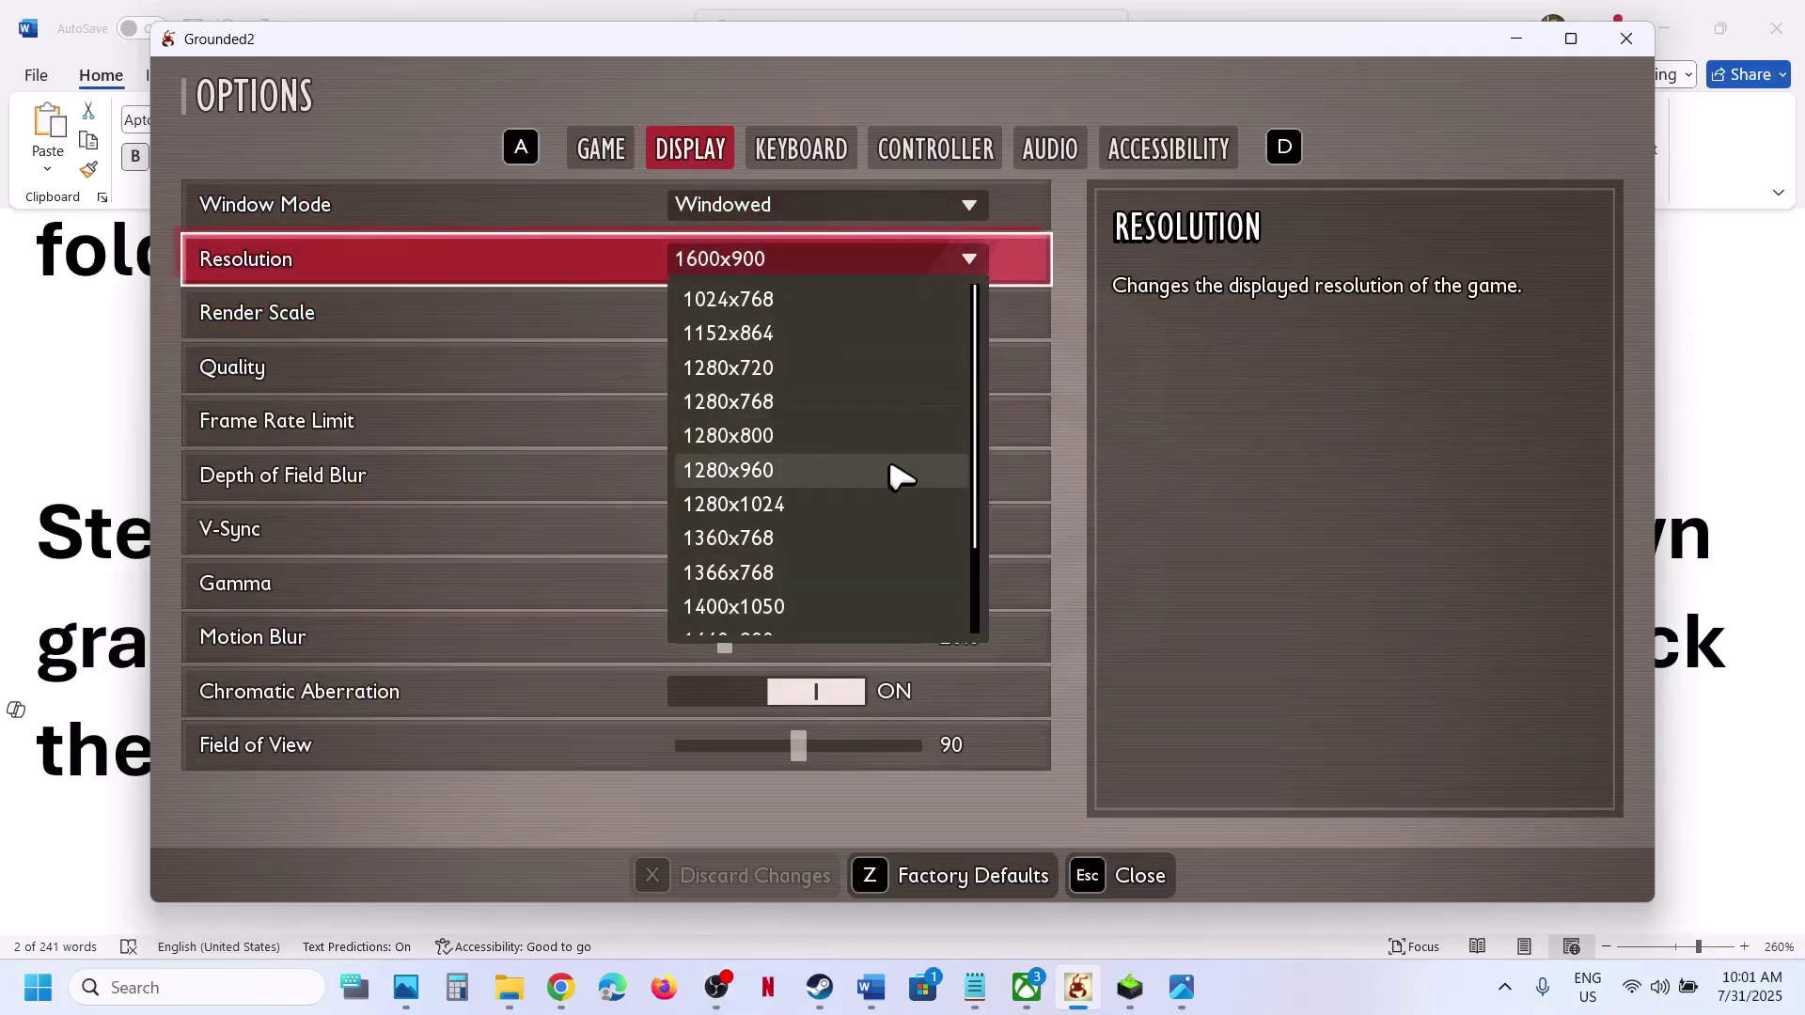
pyautogui.scroll(-2, 888, 453)
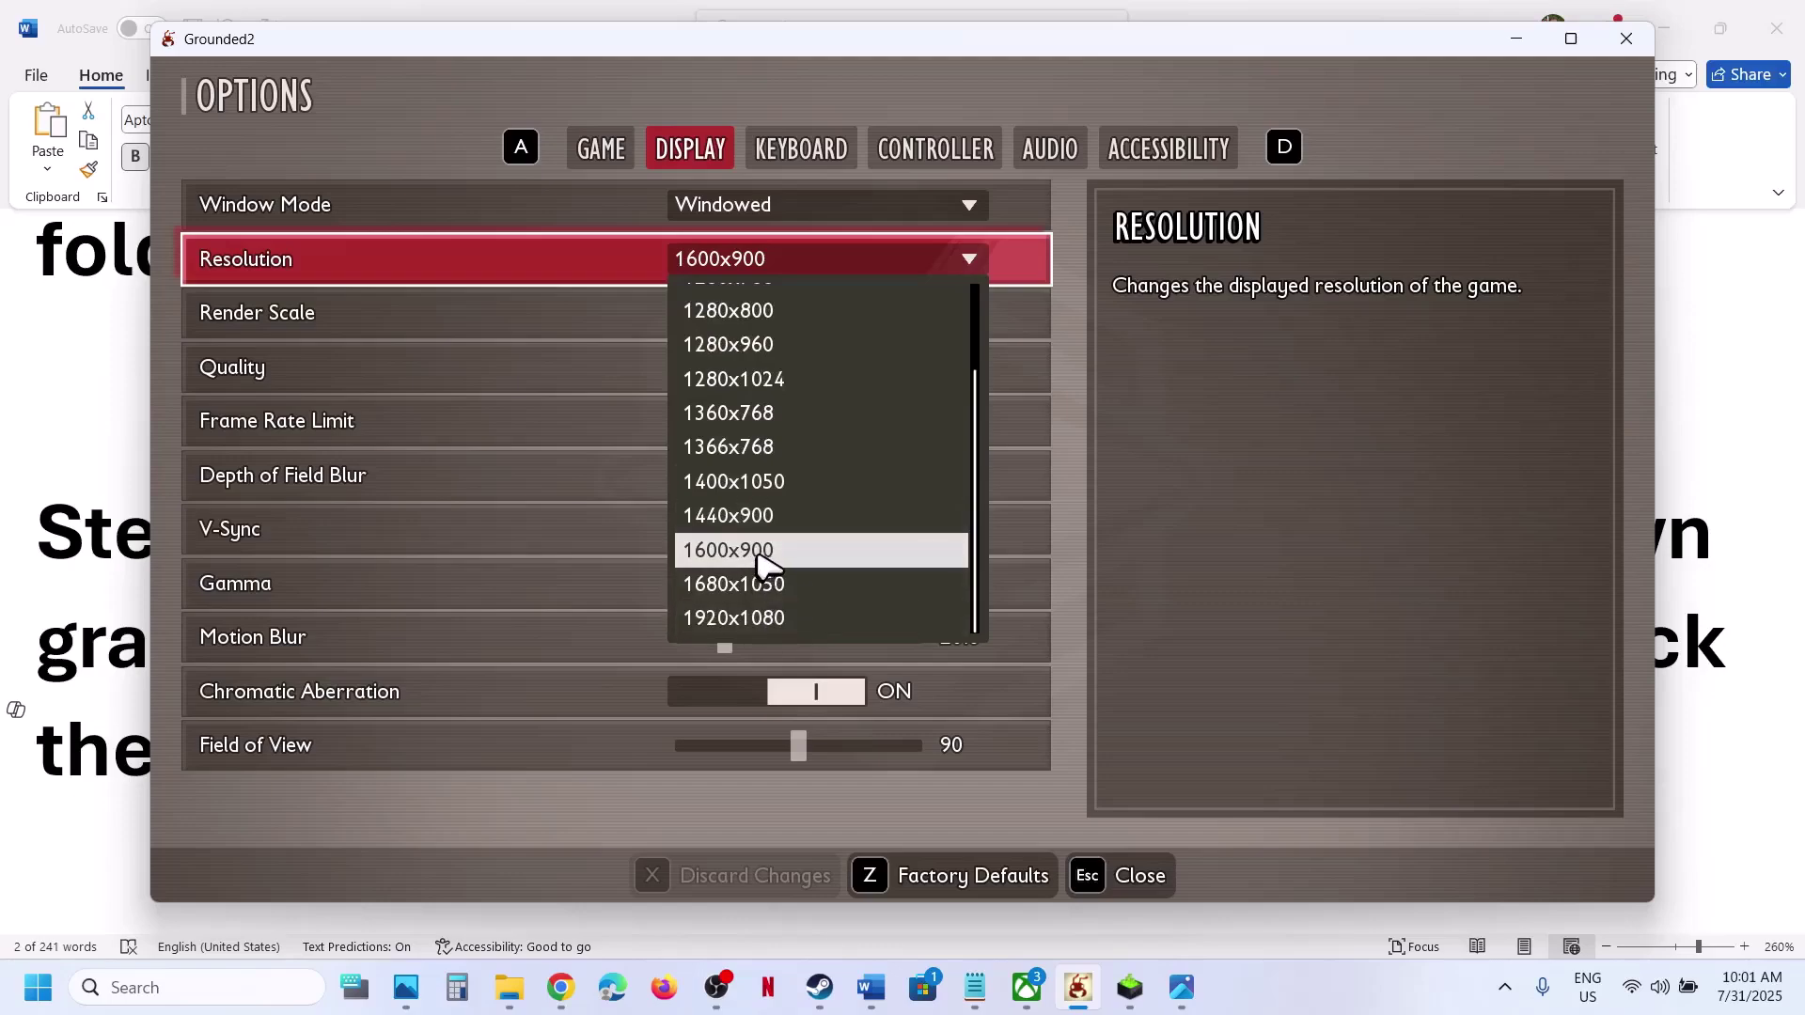
pyautogui.click(1067, 343)
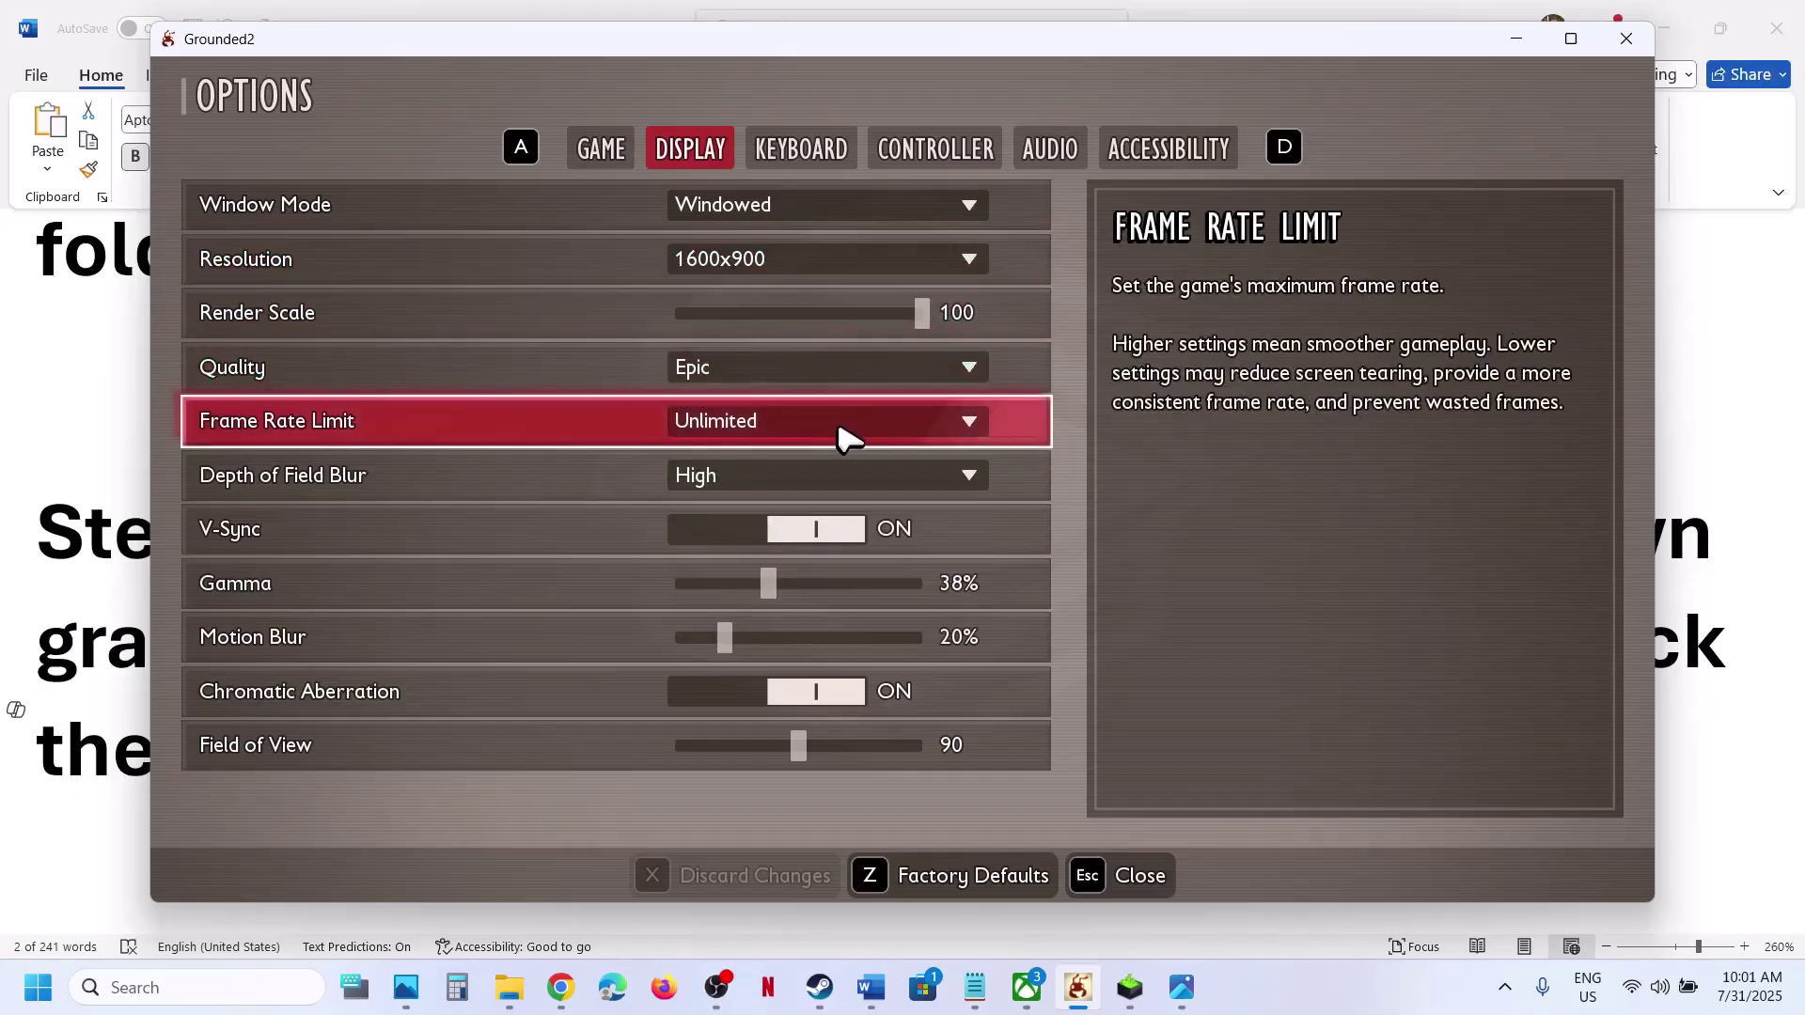
# Set graphics quality to Medium, frame rate limit to 60, and depth of field blur to Medium
pyautogui.click(801, 365)
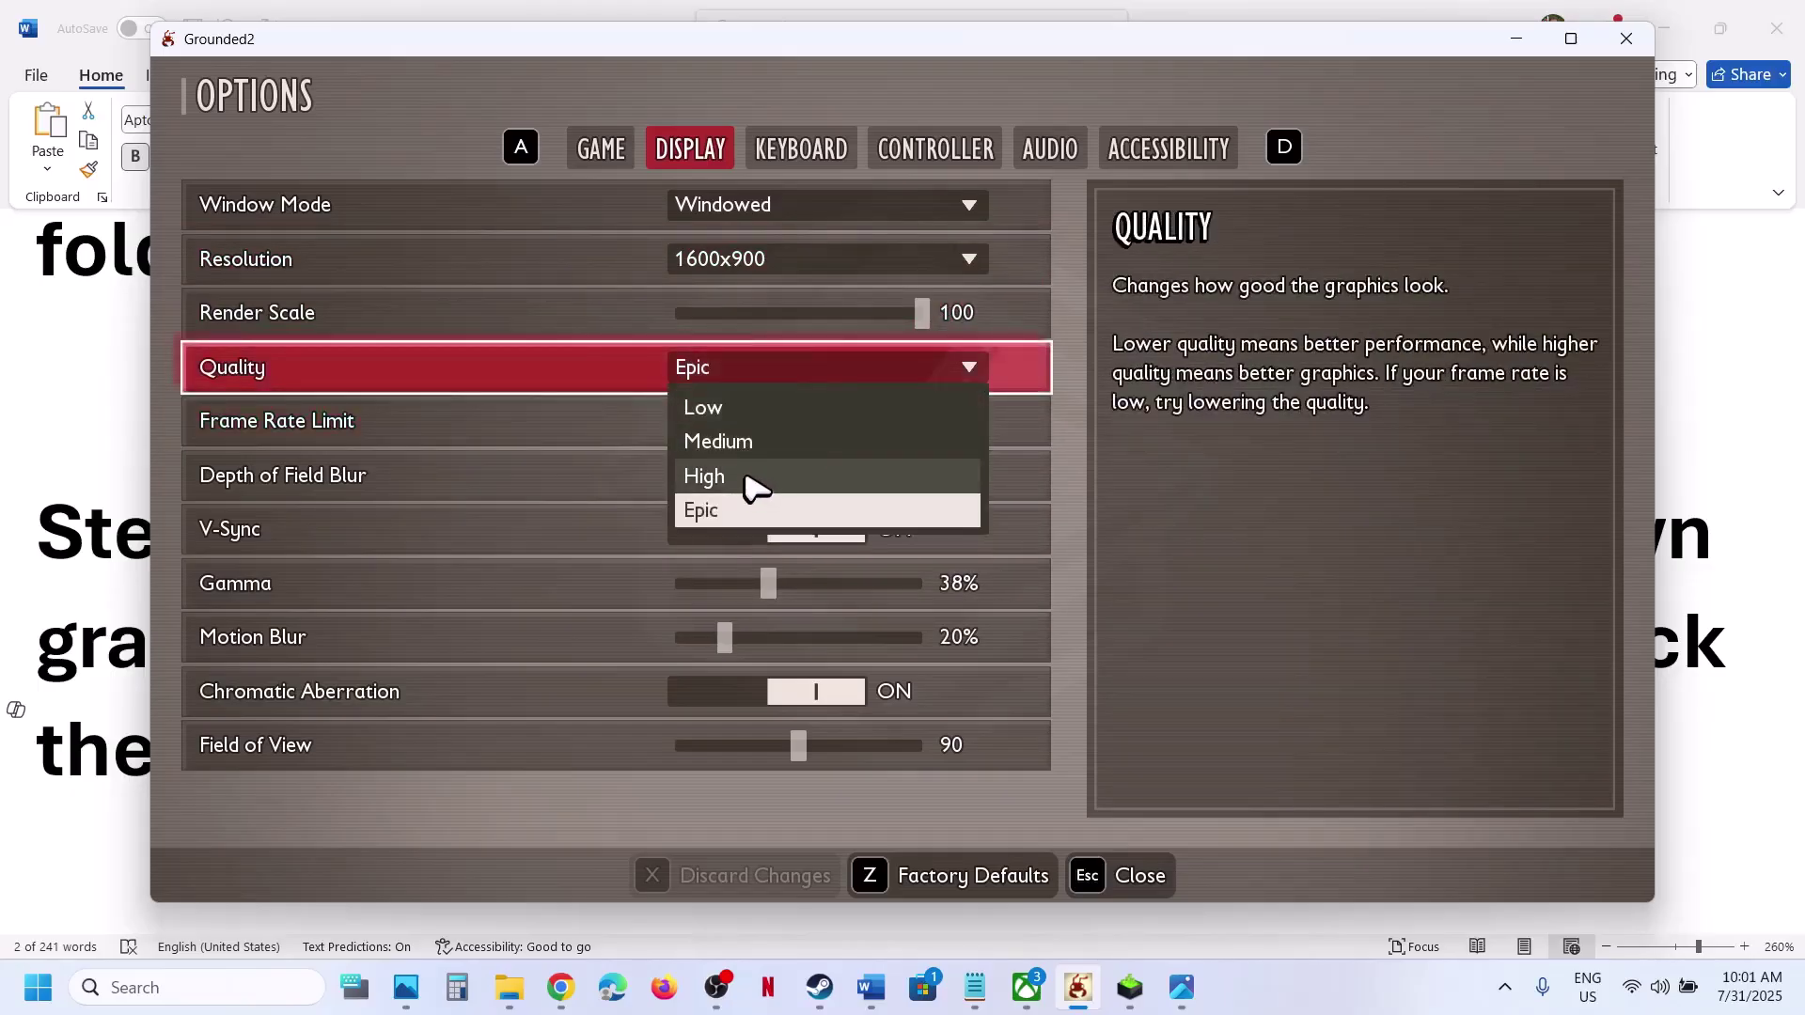
pyautogui.click(741, 442)
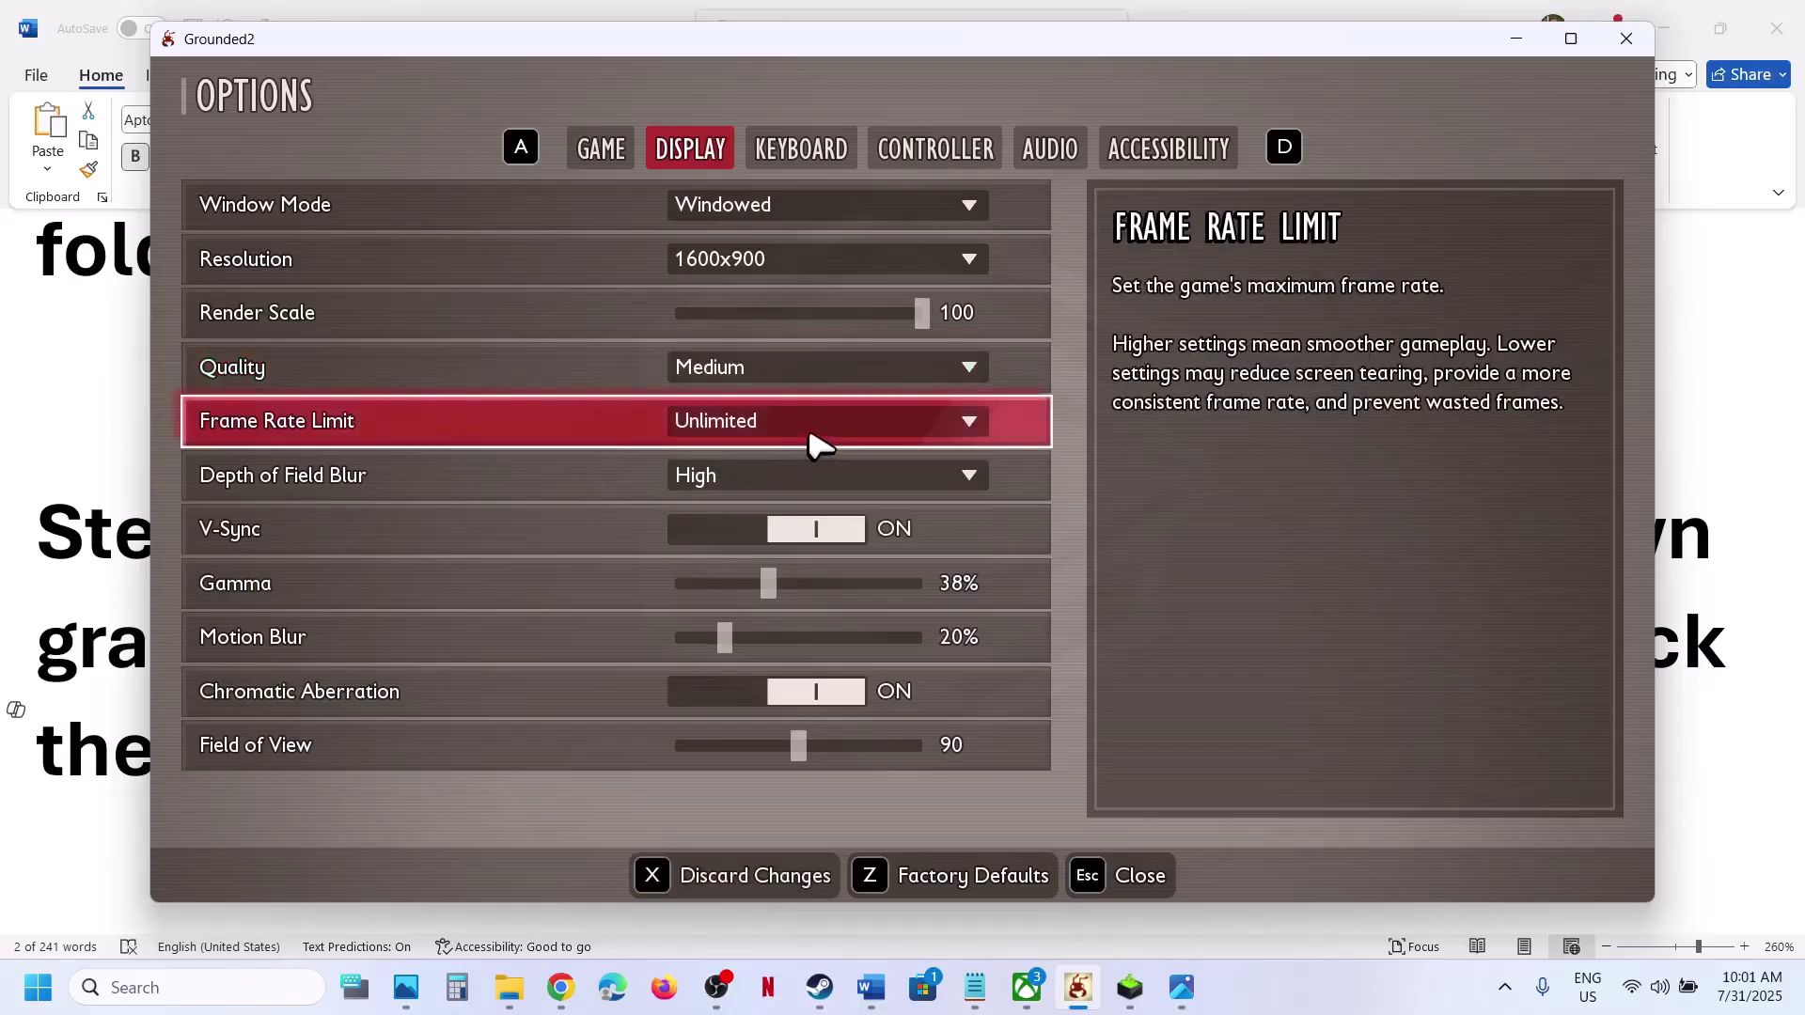
pyautogui.click(810, 428)
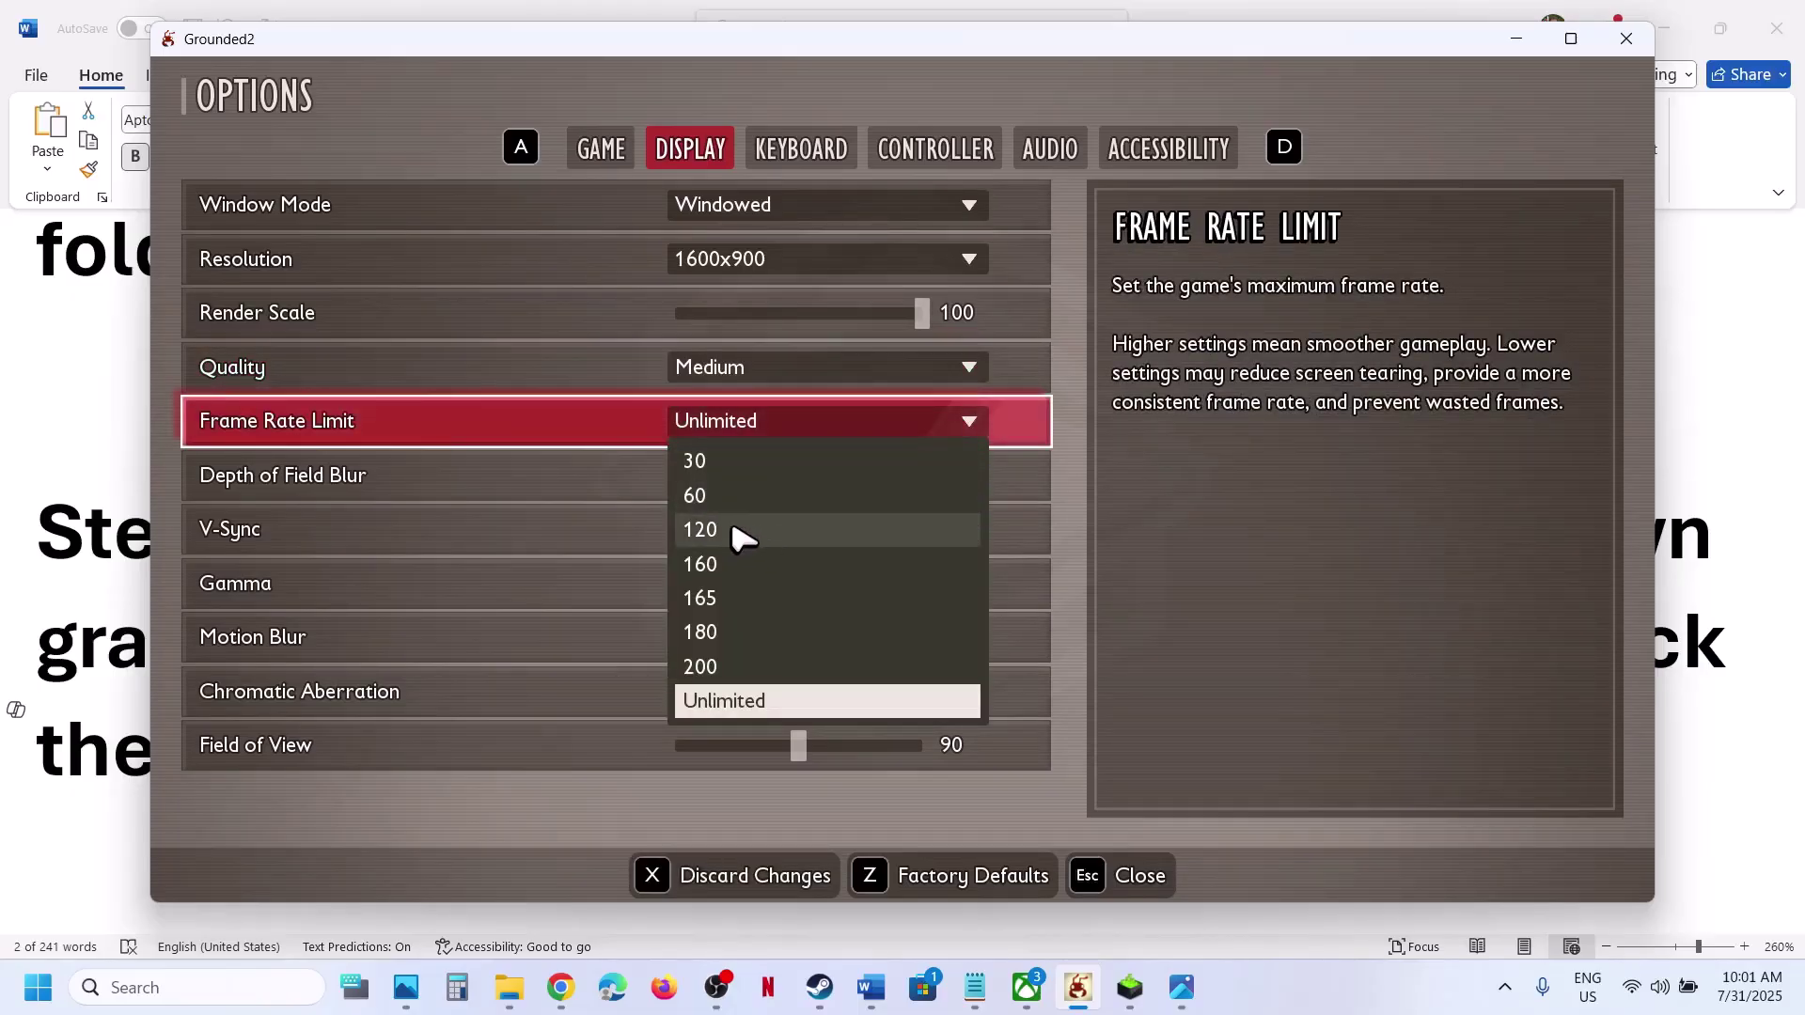
pyautogui.click(737, 529)
pyautogui.click(780, 423)
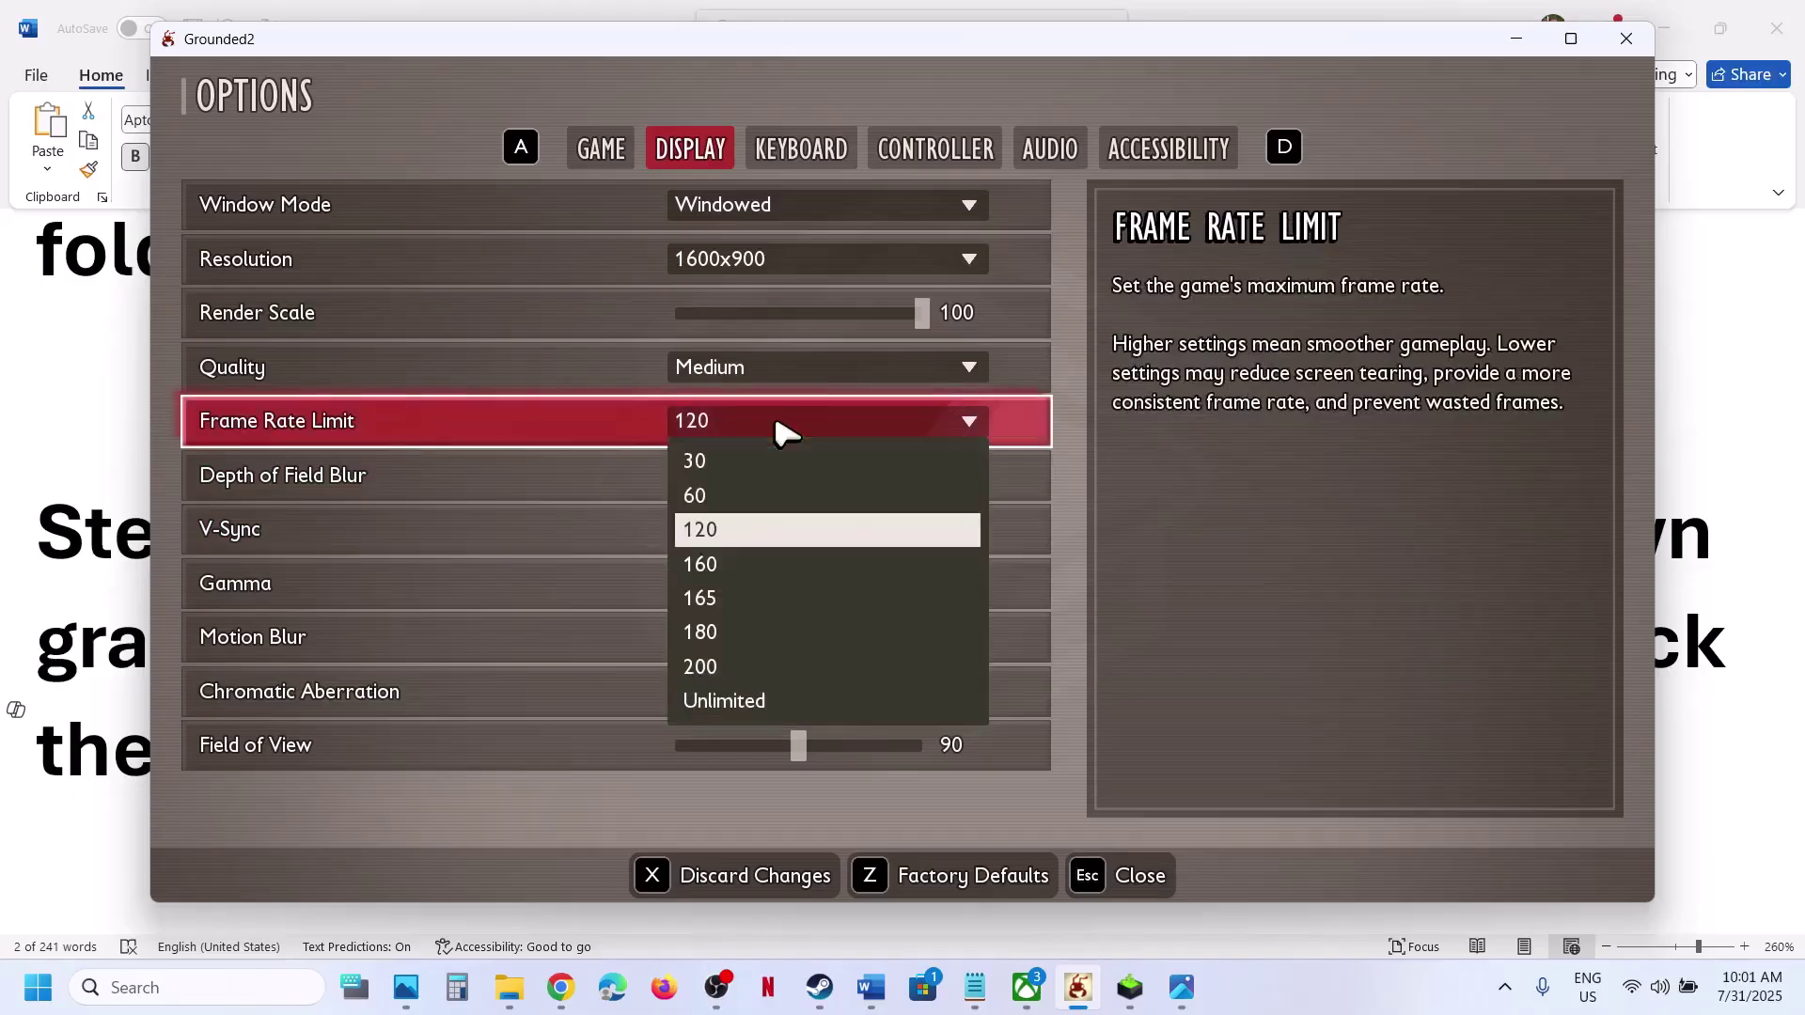
pyautogui.click(729, 498)
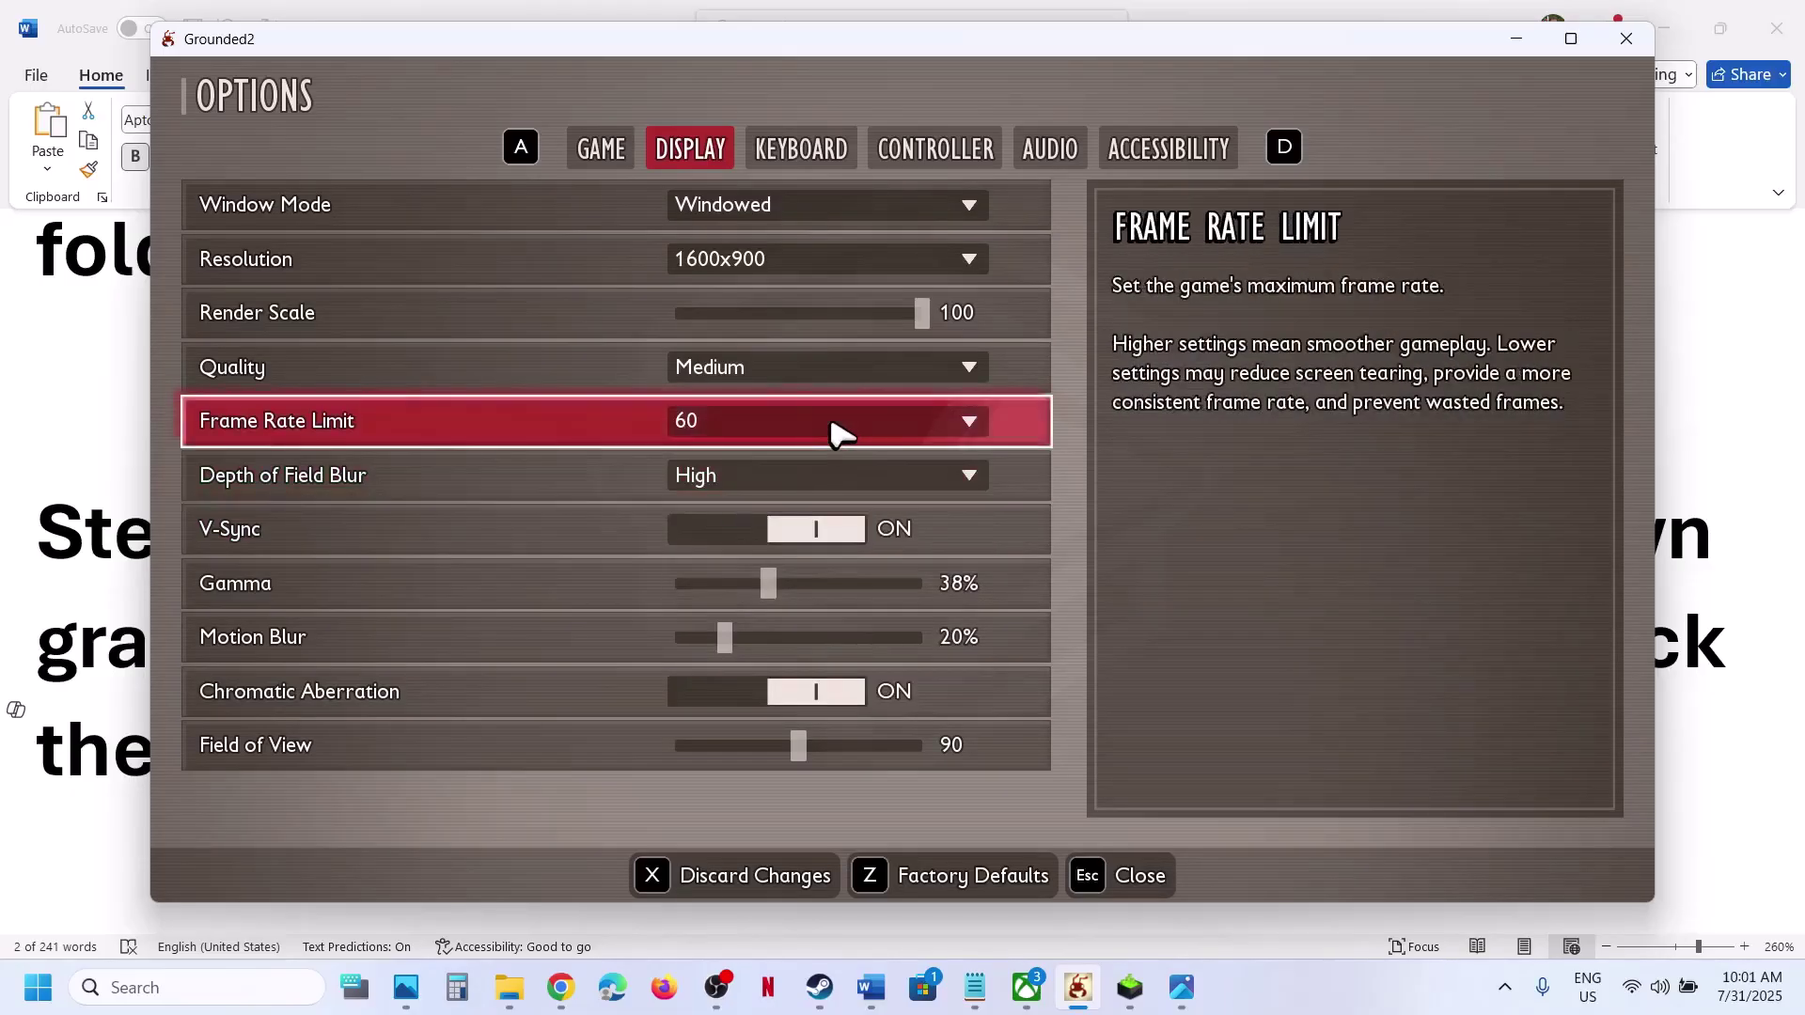
pyautogui.click(835, 475)
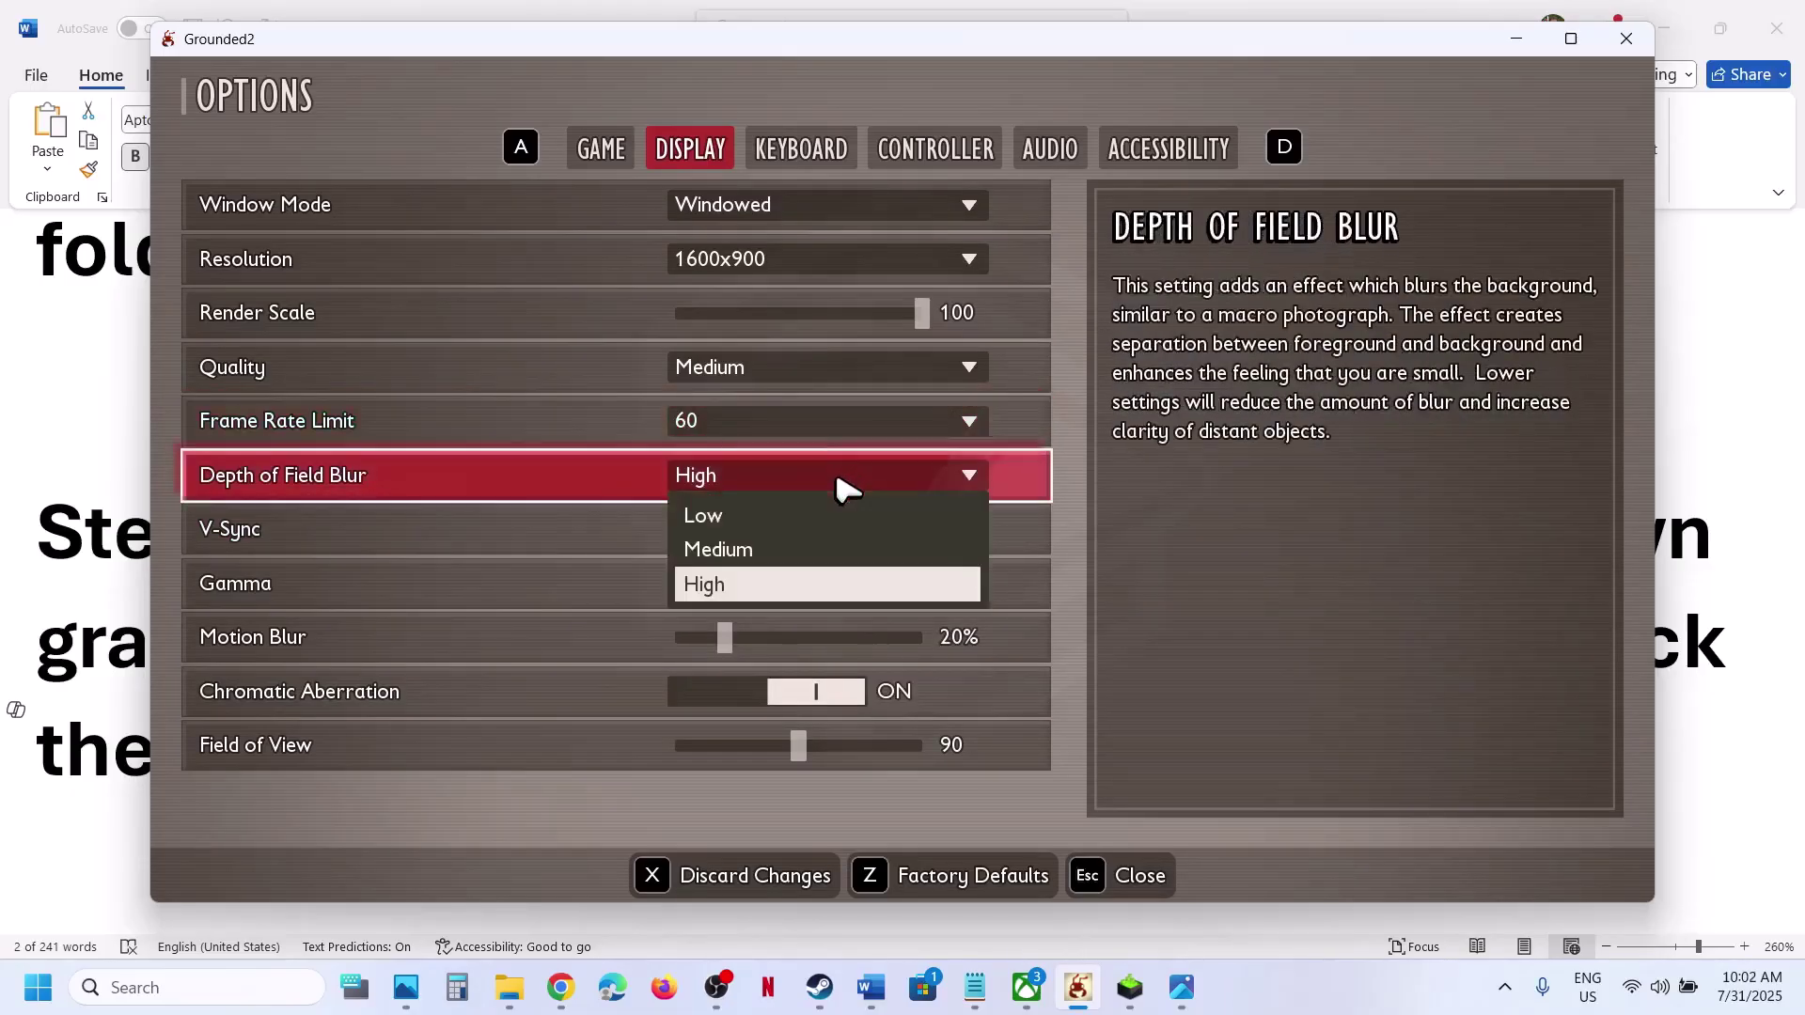
pyautogui.click(773, 552)
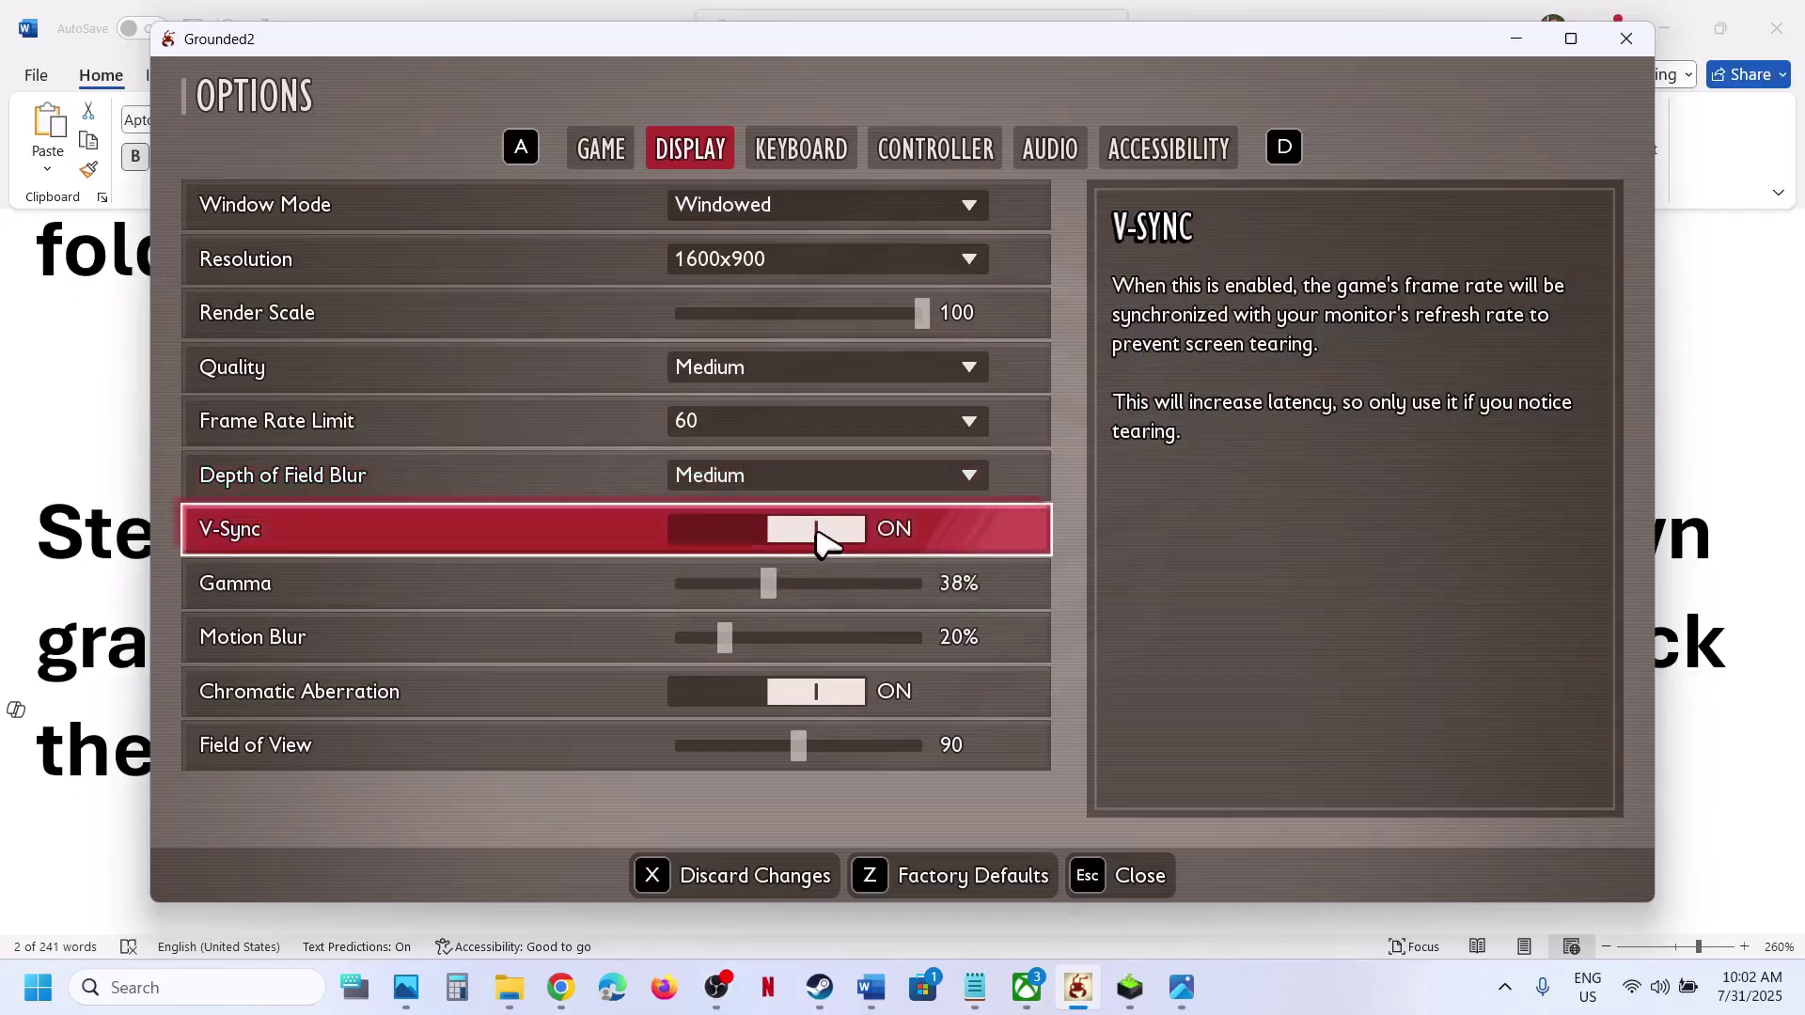
# Turn V-Sync off, leave the options and quit the game
pyautogui.click(696, 535)
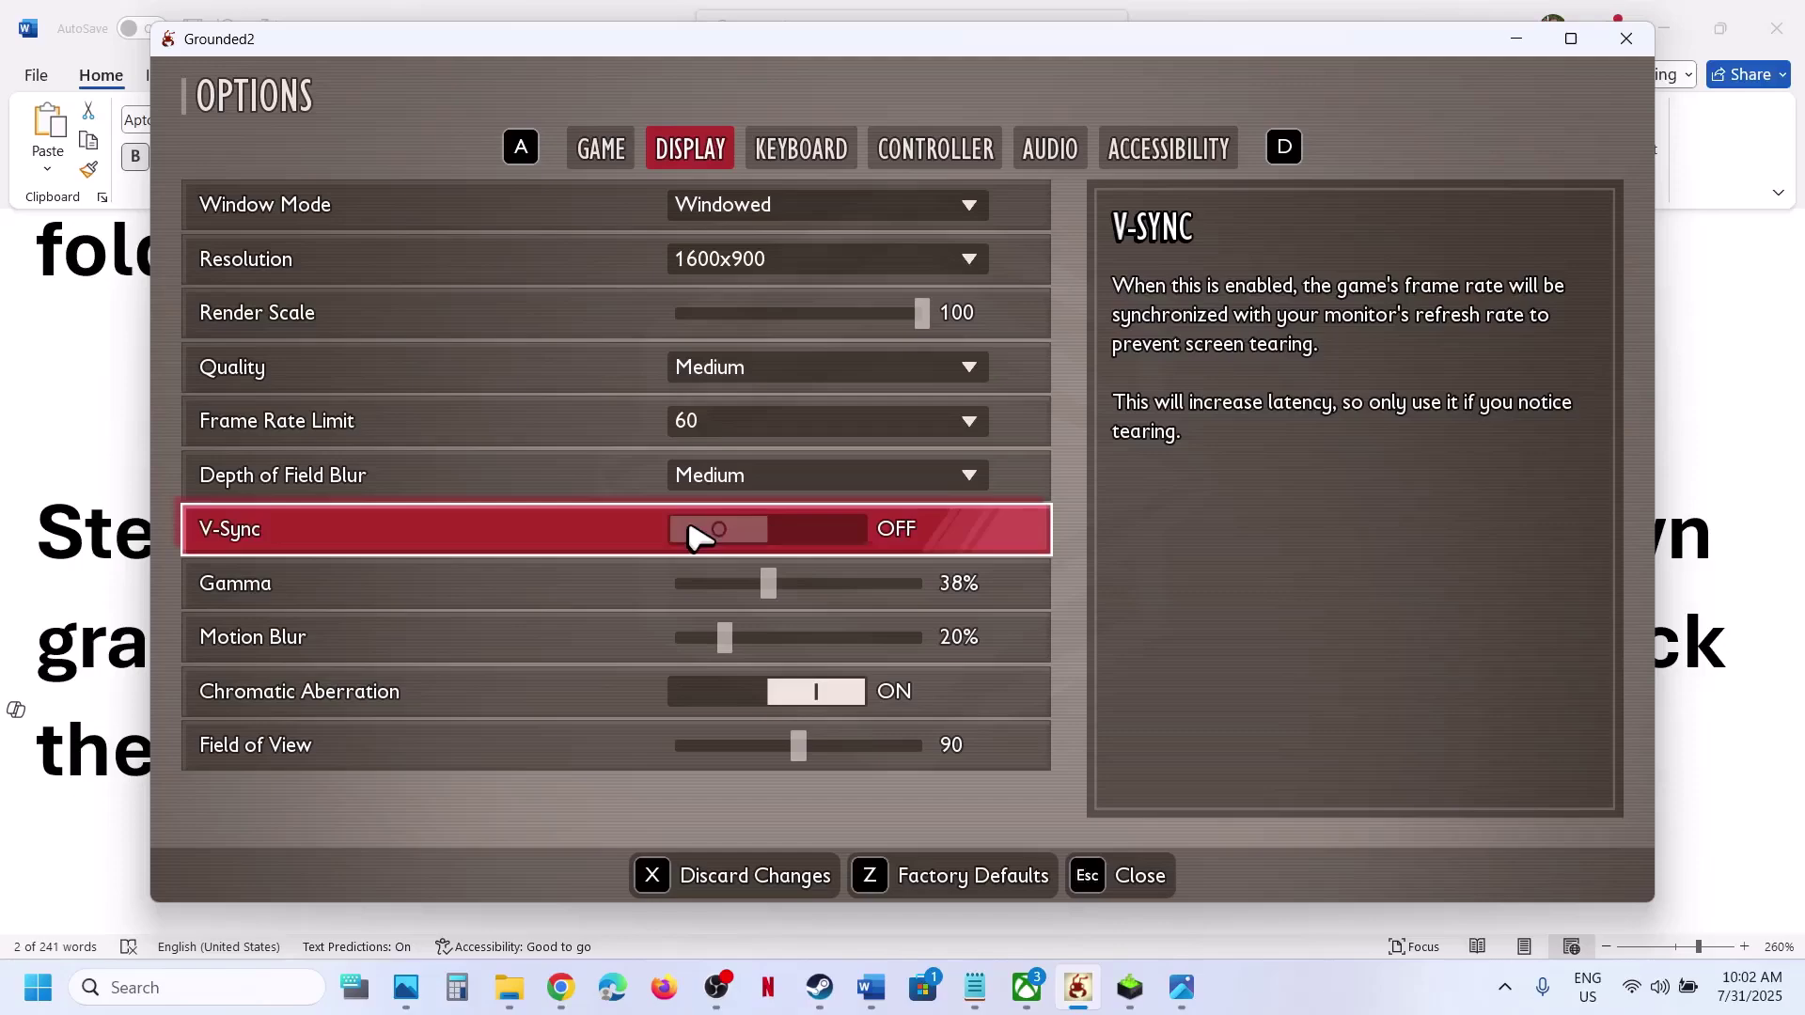
pyautogui.click(826, 550)
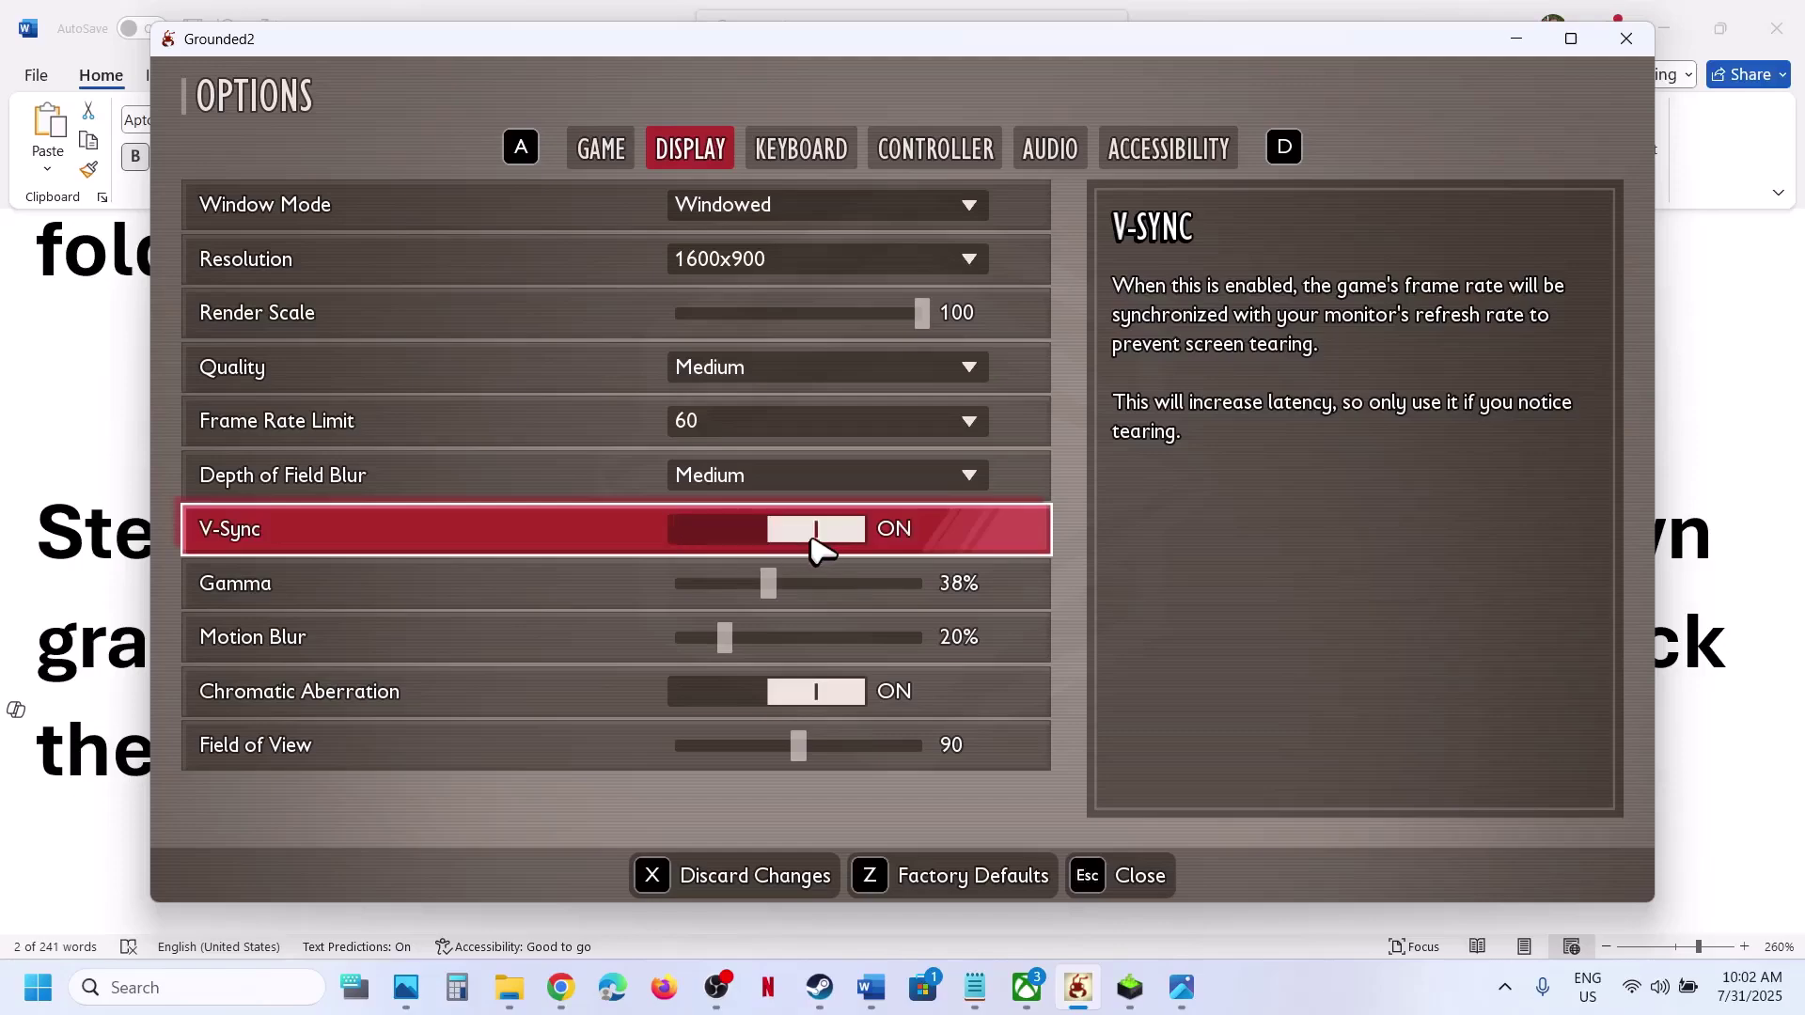
pyautogui.click(725, 545)
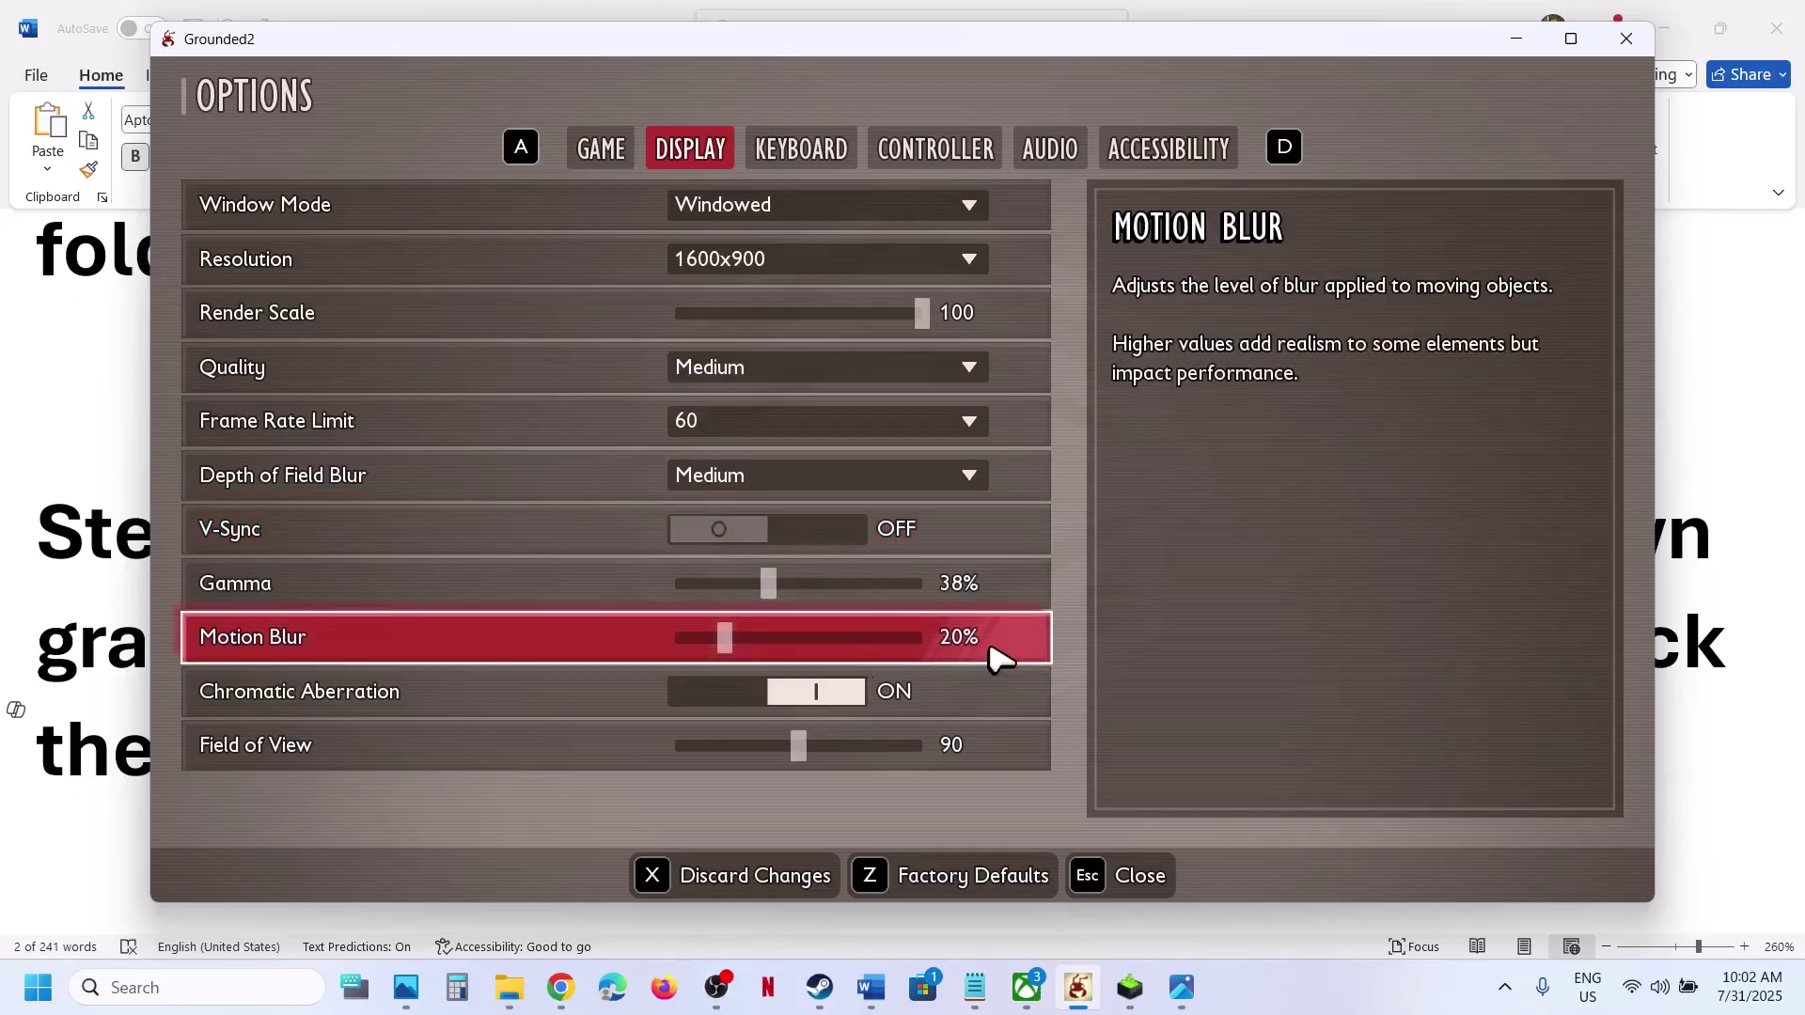
pyautogui.press('Escape')
pyautogui.click(234, 685)
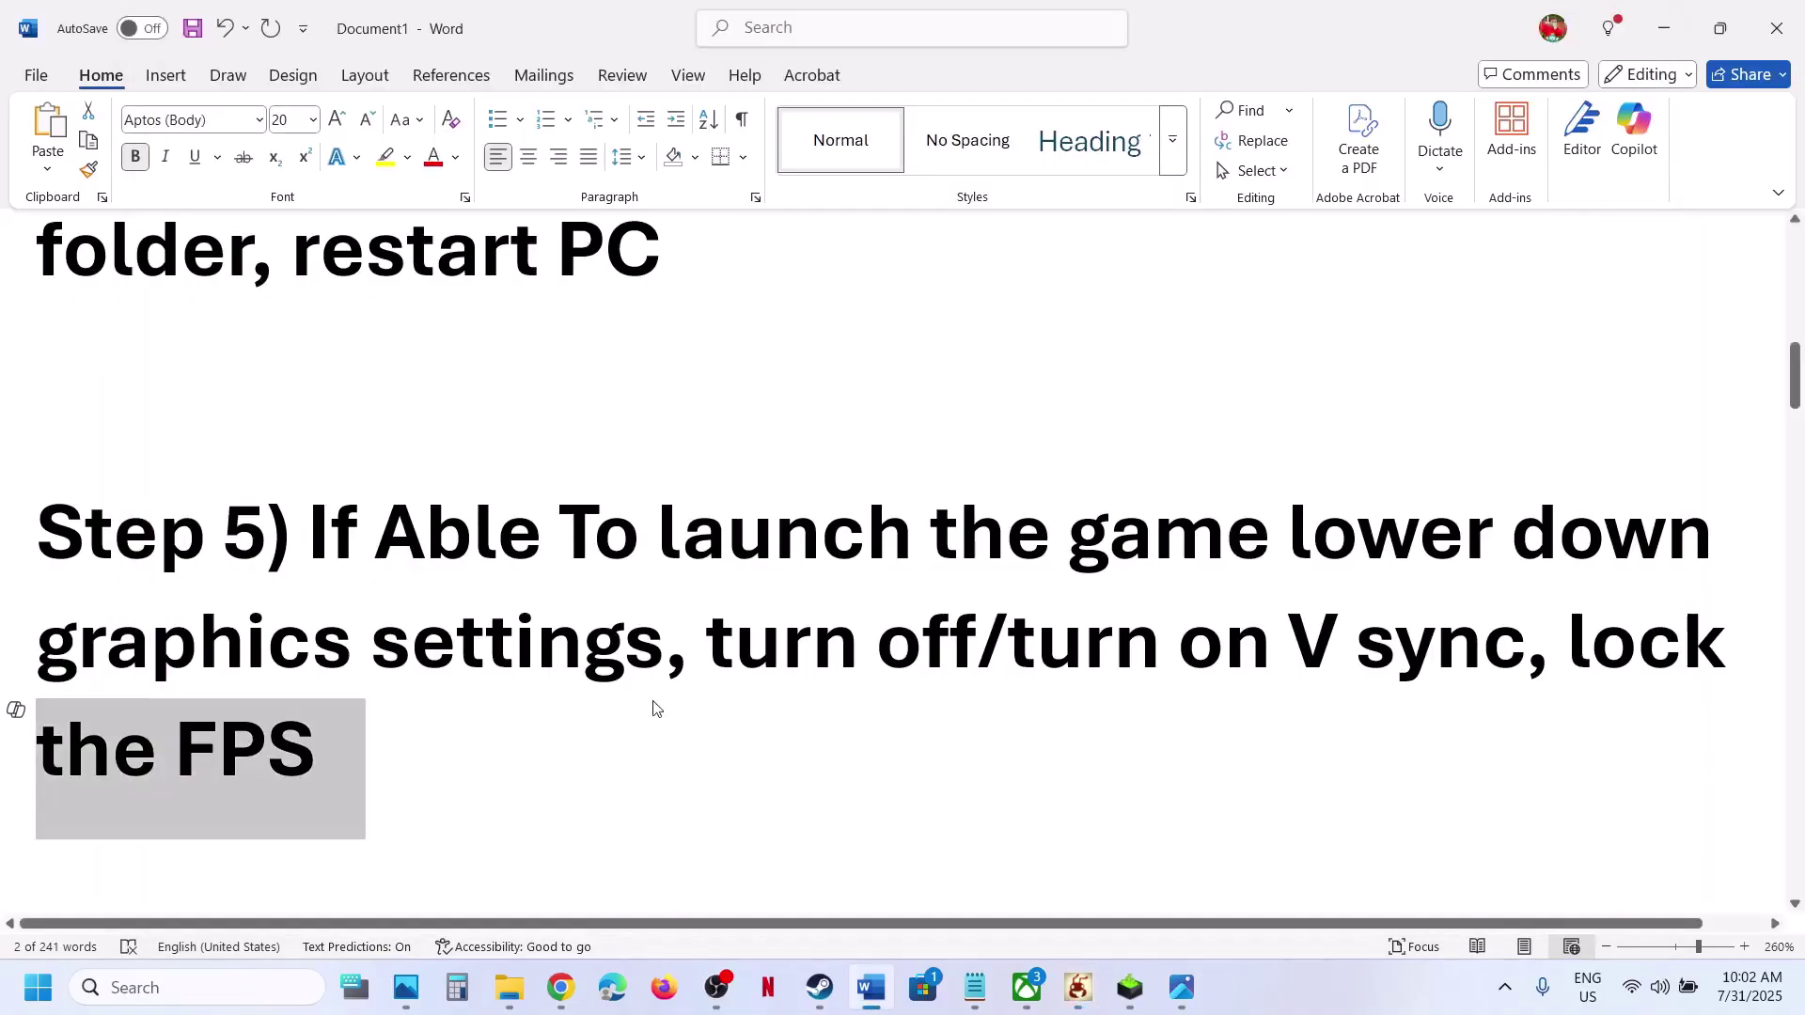
# Select 'Gaming Services repair tool' in Step 6 of the notes and switch to Chrome
pyautogui.scroll(-5, 655, 709)
pyautogui.scroll(1, 625, 681)
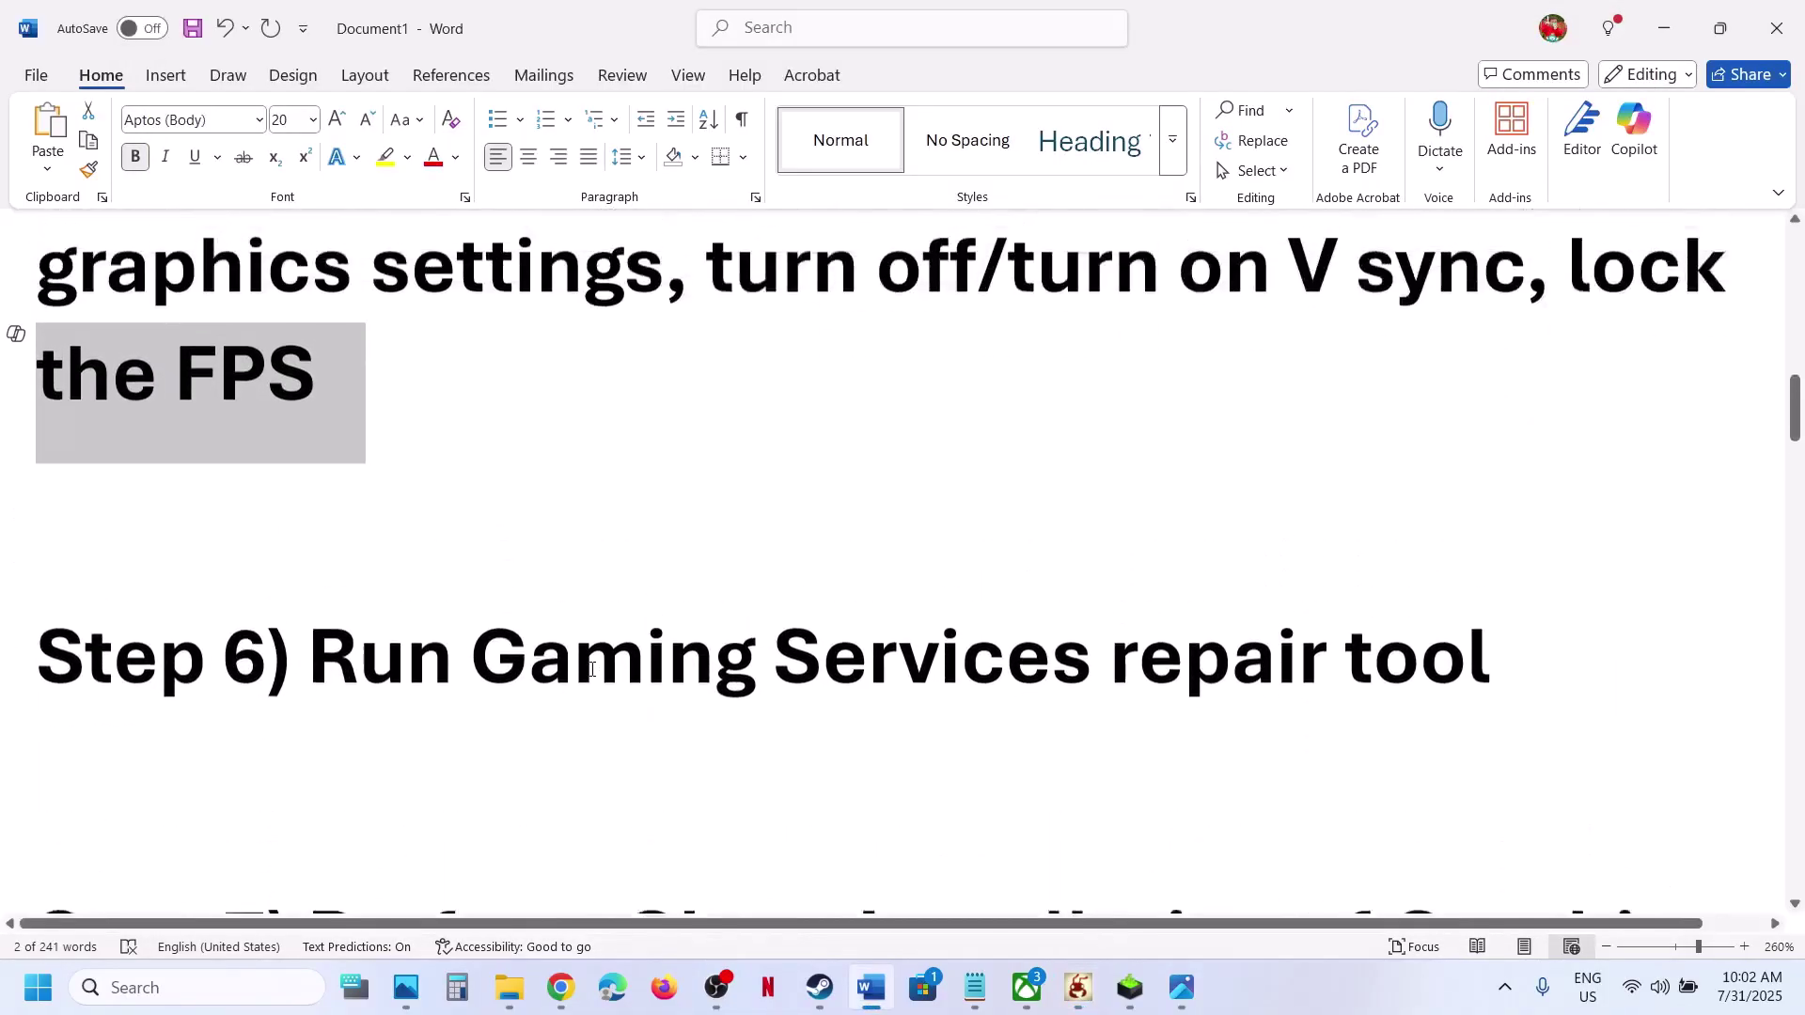
pyautogui.moveTo(472, 707); pyautogui.dragTo(1483, 720)
pyautogui.hotkey('ctrl', 'c')
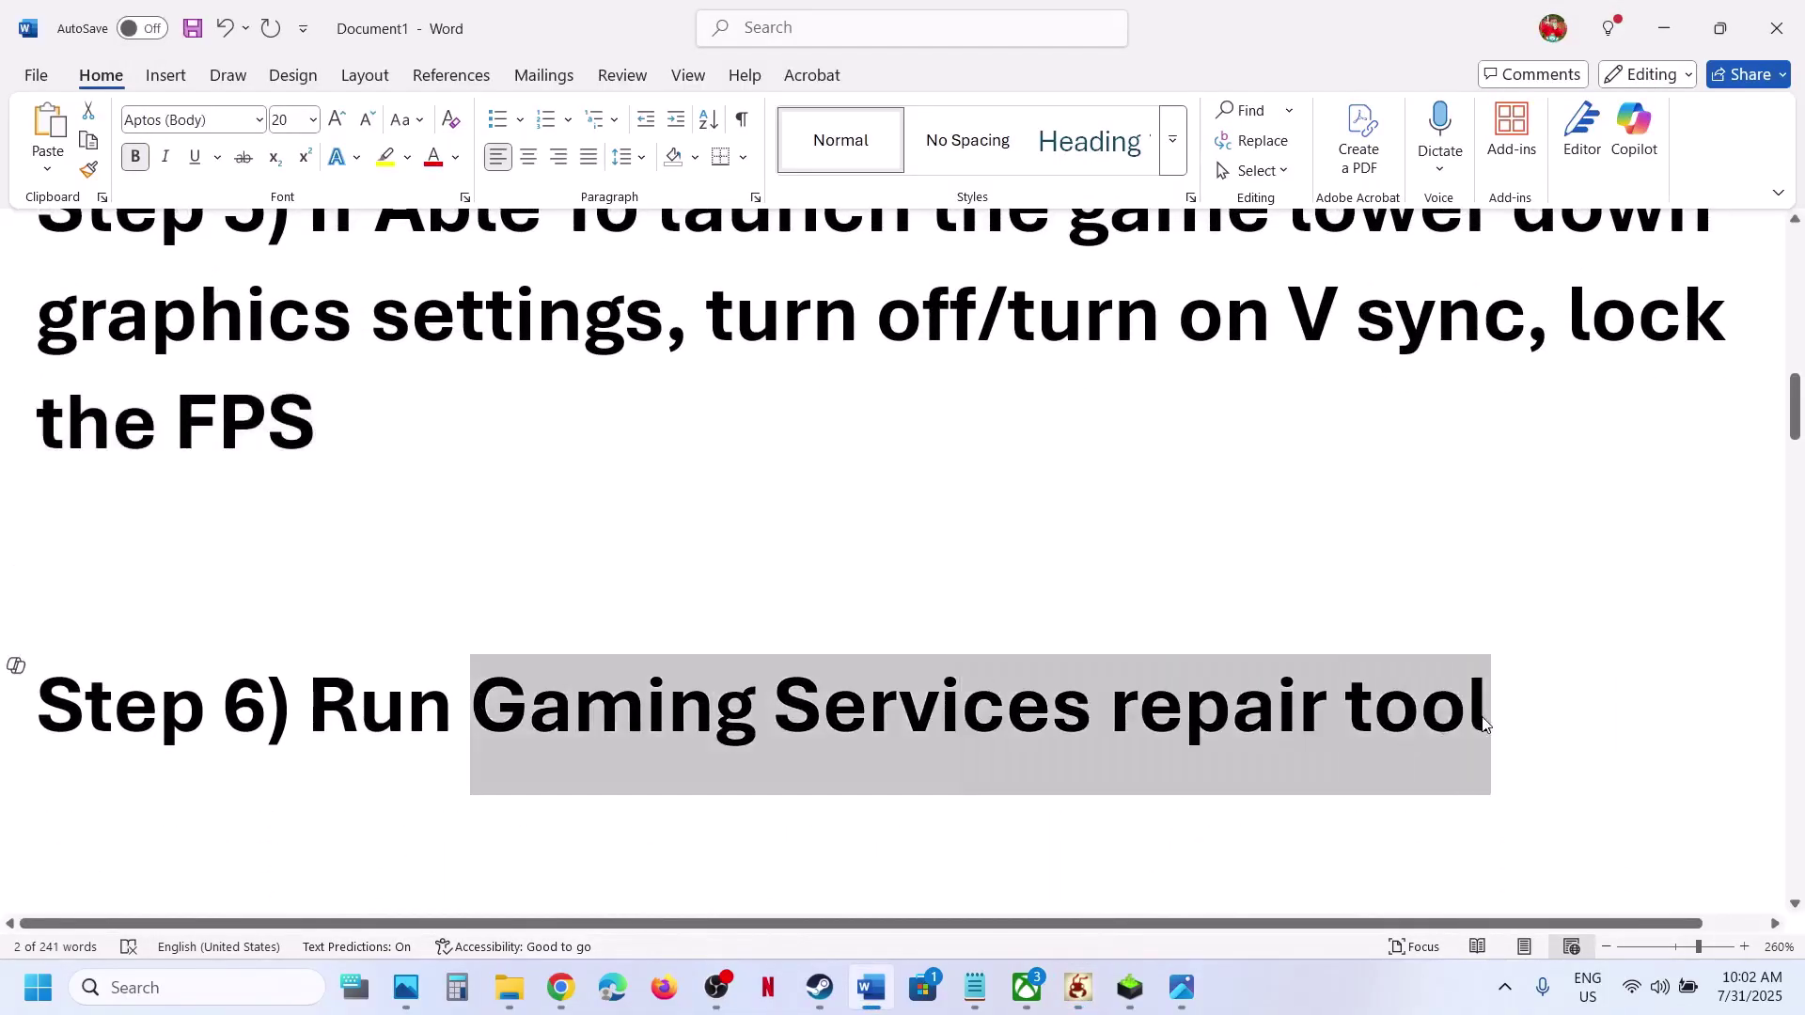
pyautogui.moveTo(576, 994)
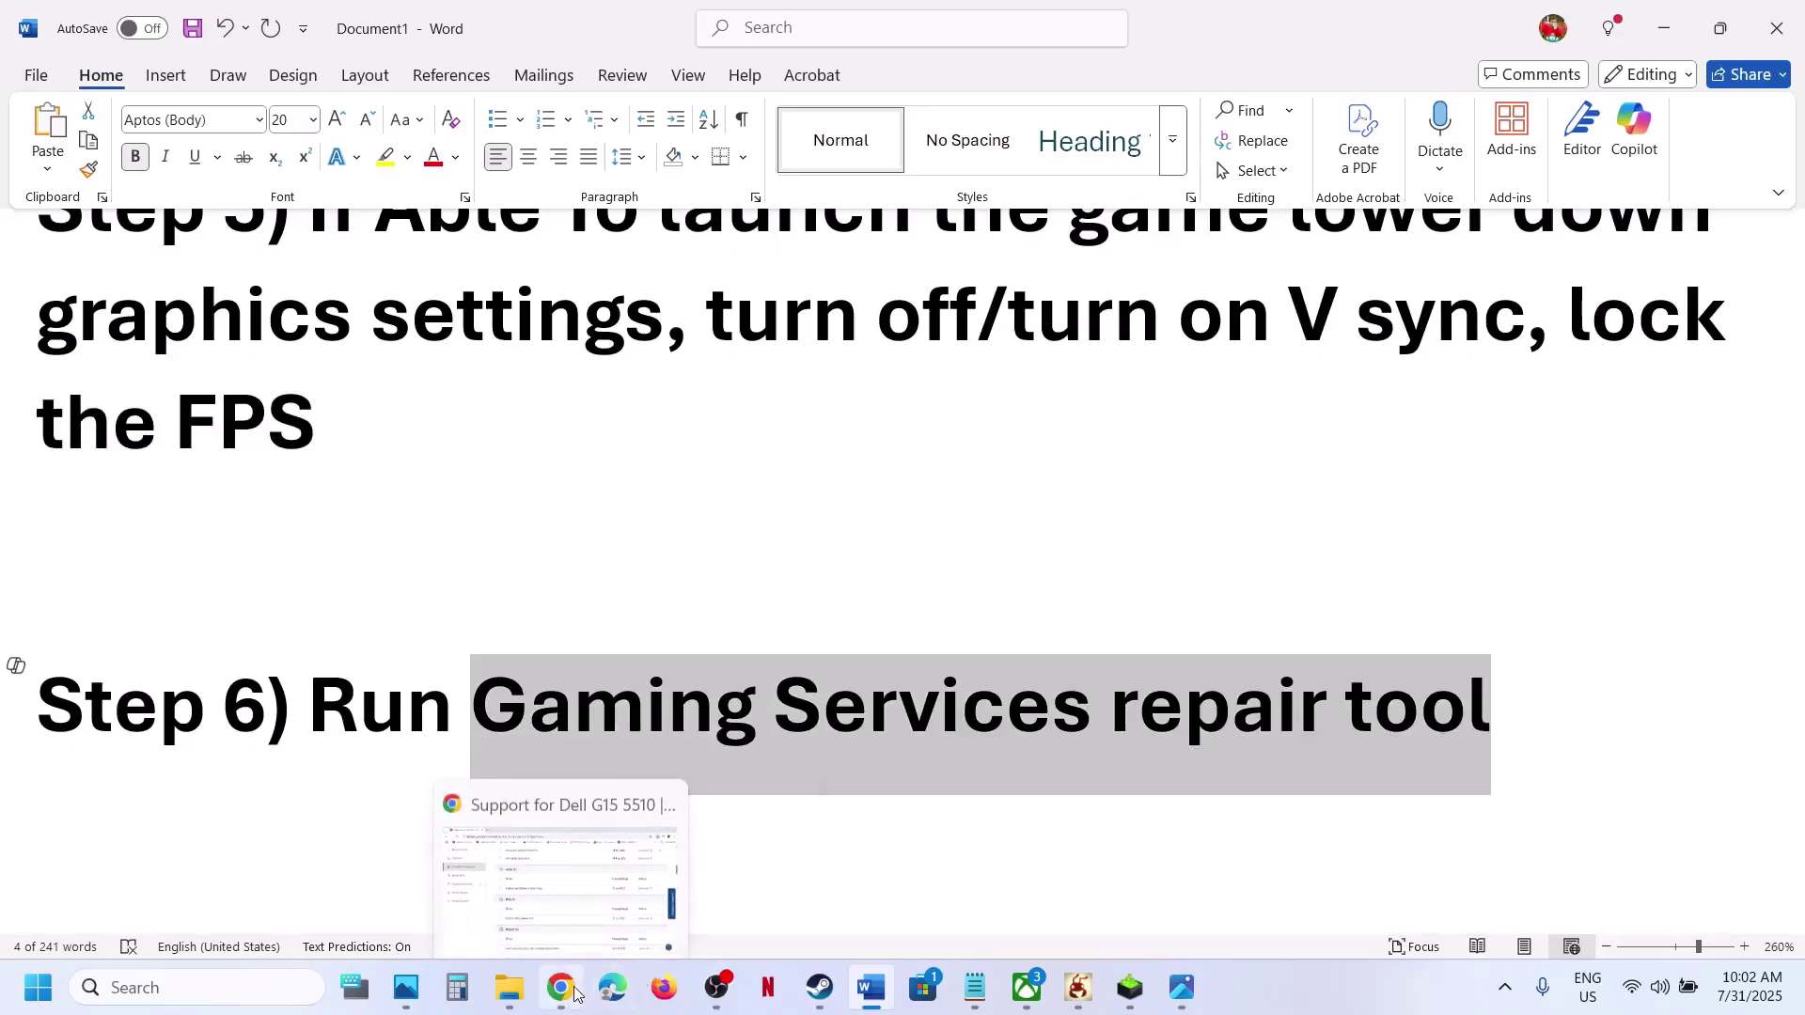
pyautogui.click(575, 993)
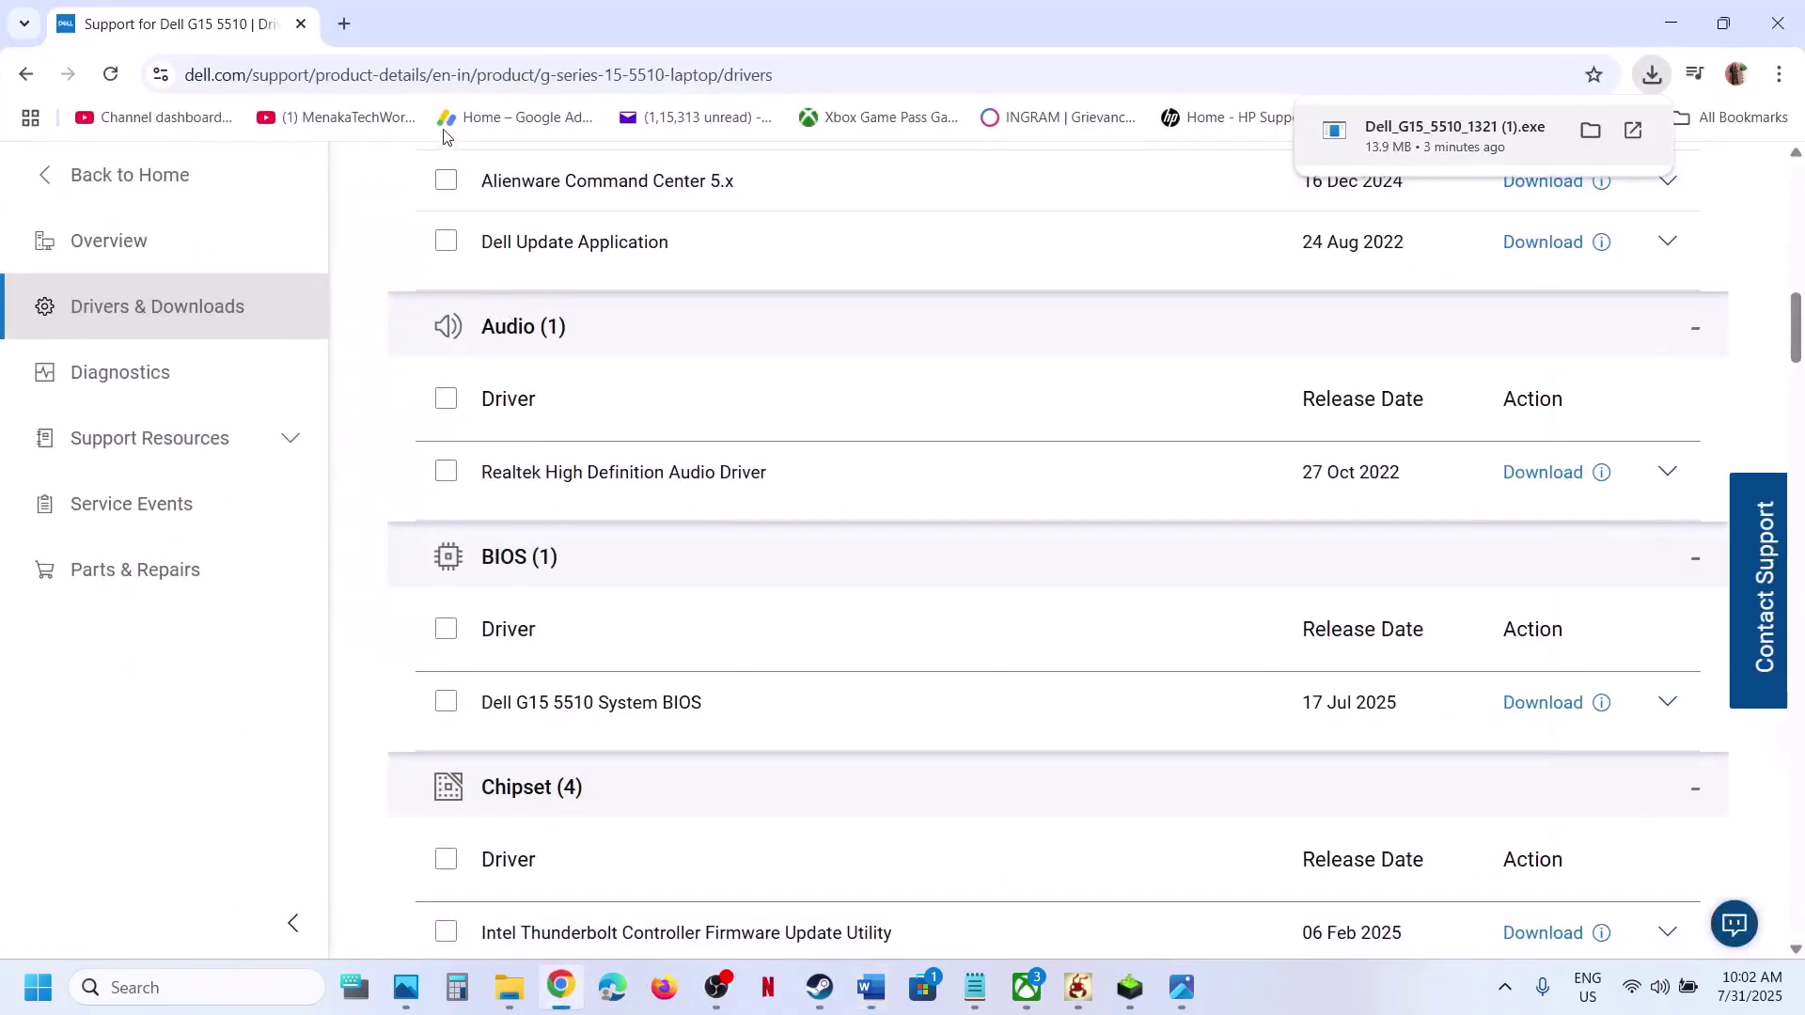
# Search the copied phrase in a new tab and download the Gaming Services Repair Tool from Xbox Support
pyautogui.click(344, 23)
pyautogui.hotkey('ctrl', 'v')
pyautogui.press('Return')
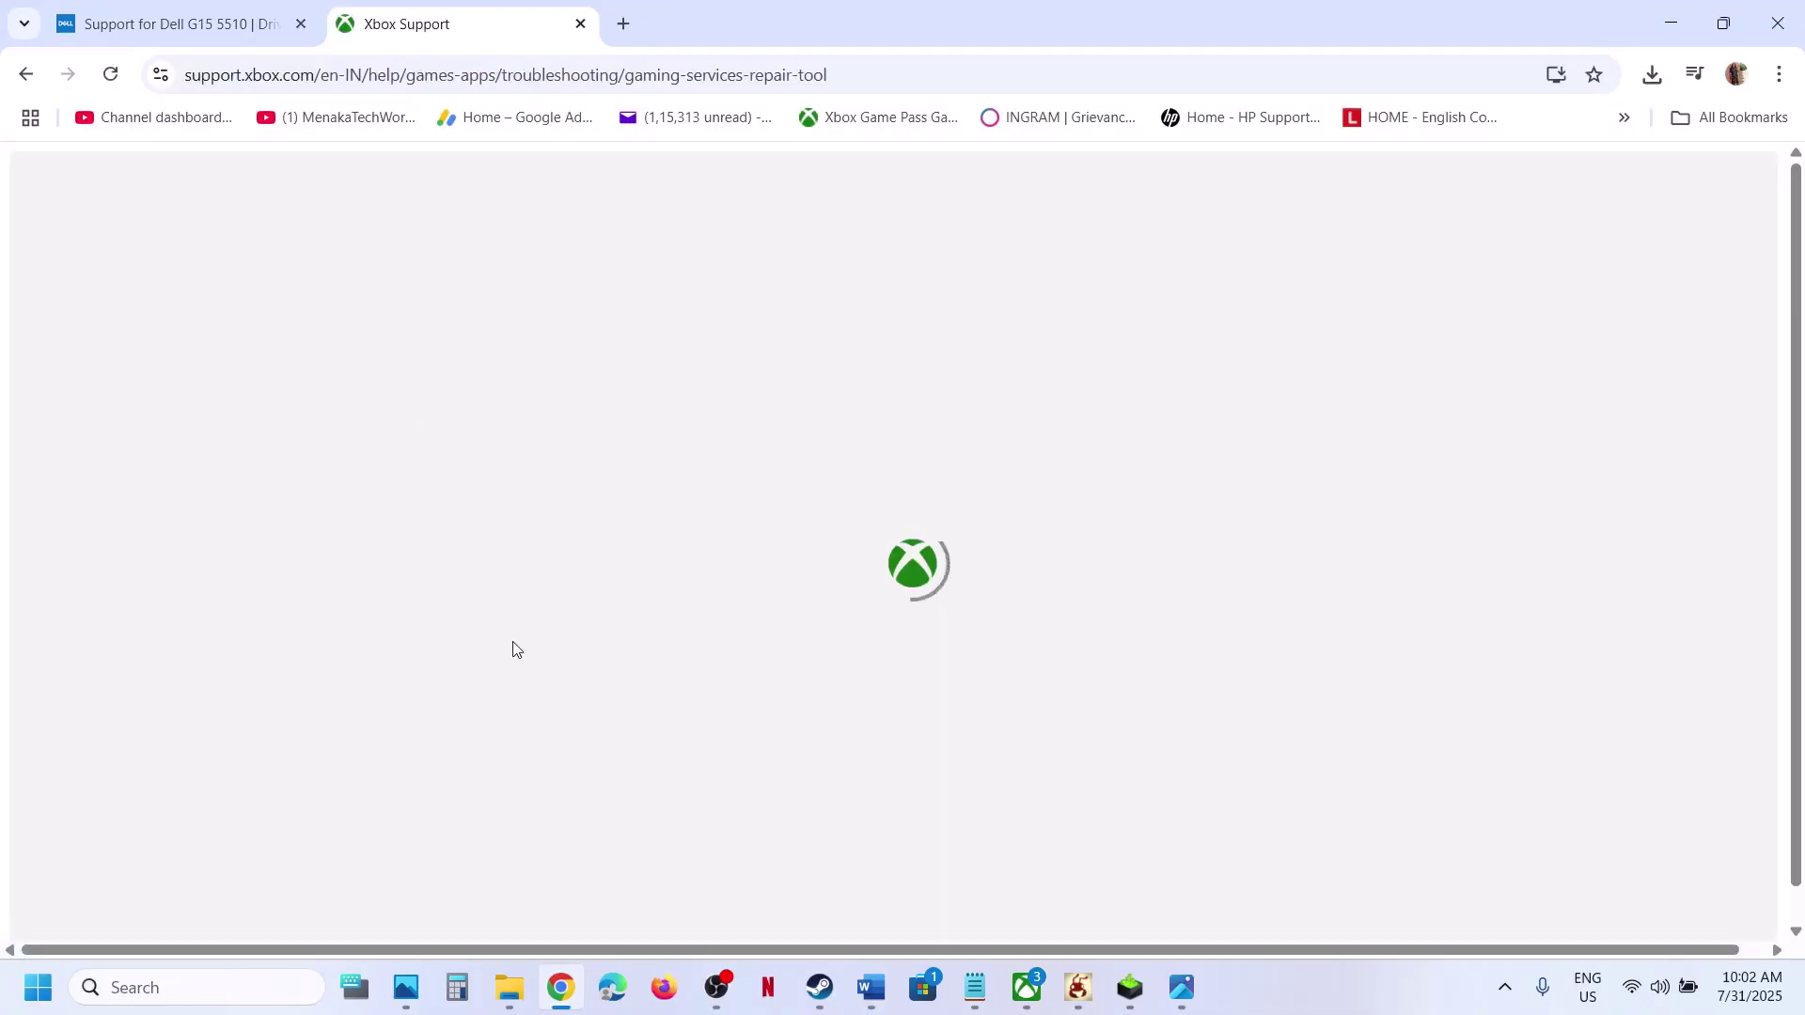
pyautogui.scroll(-2, 516, 649)
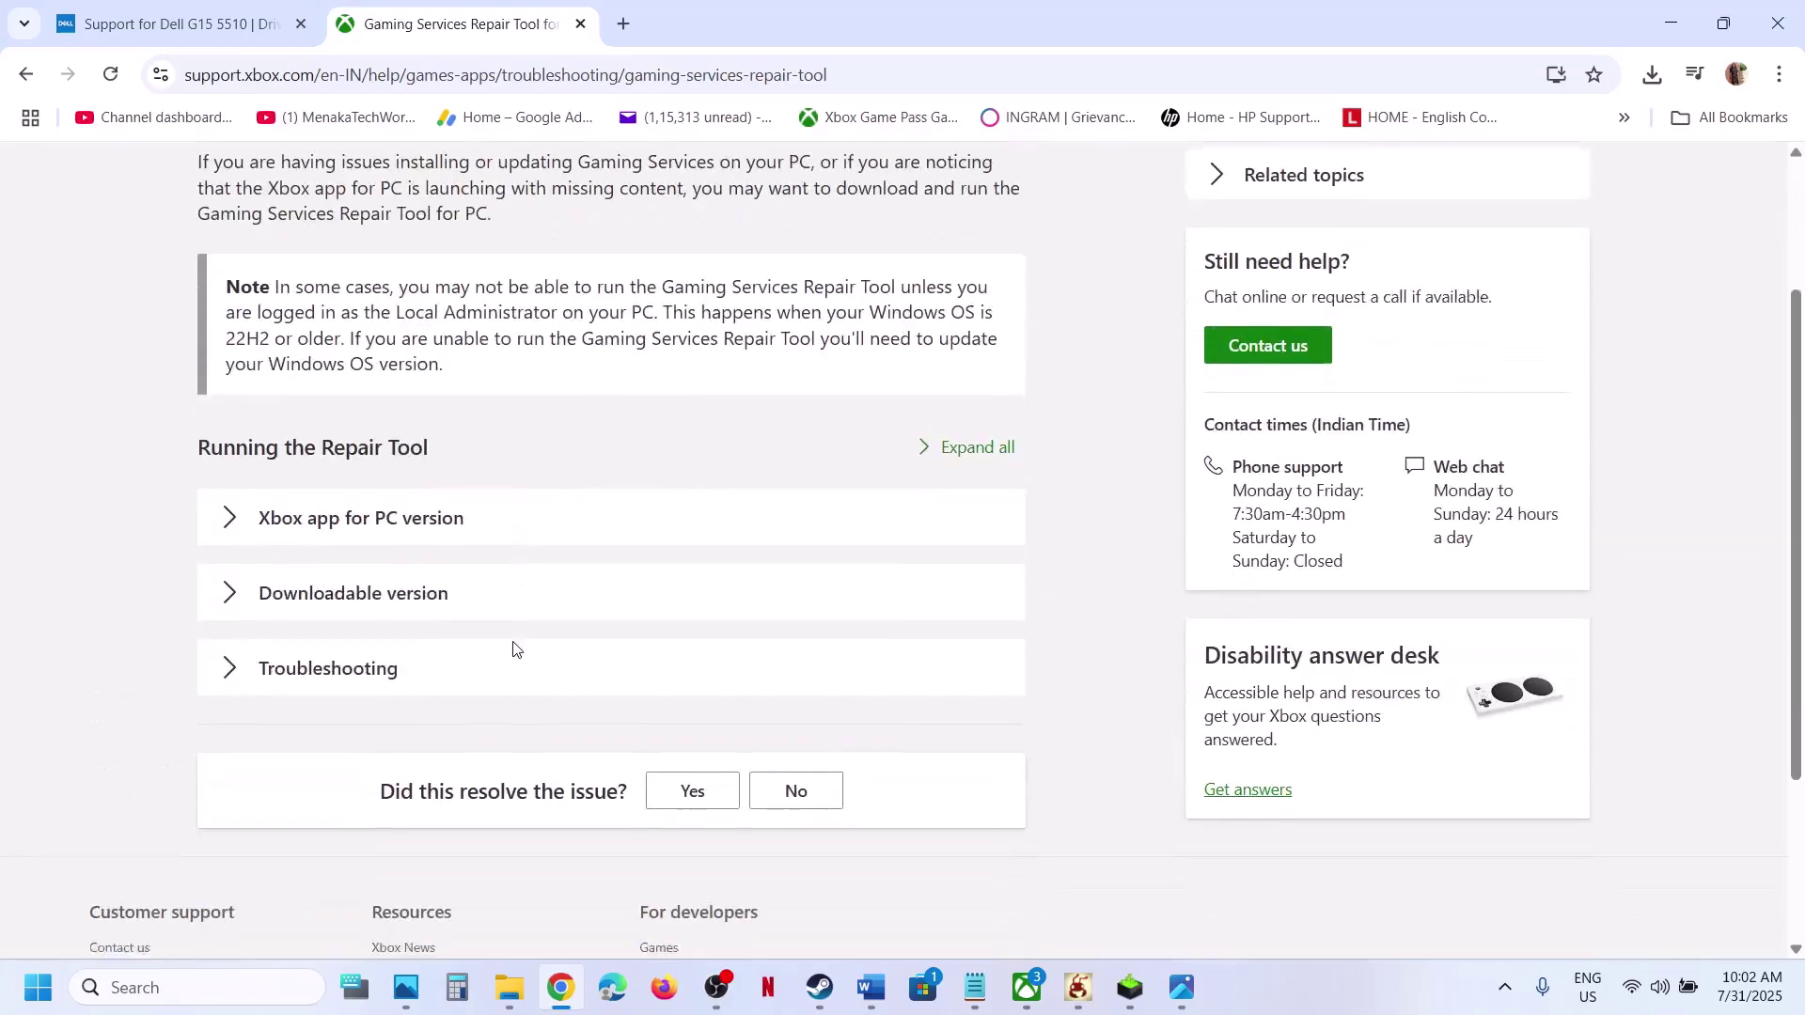
pyautogui.click(355, 556)
pyautogui.scroll(-12, 355, 564)
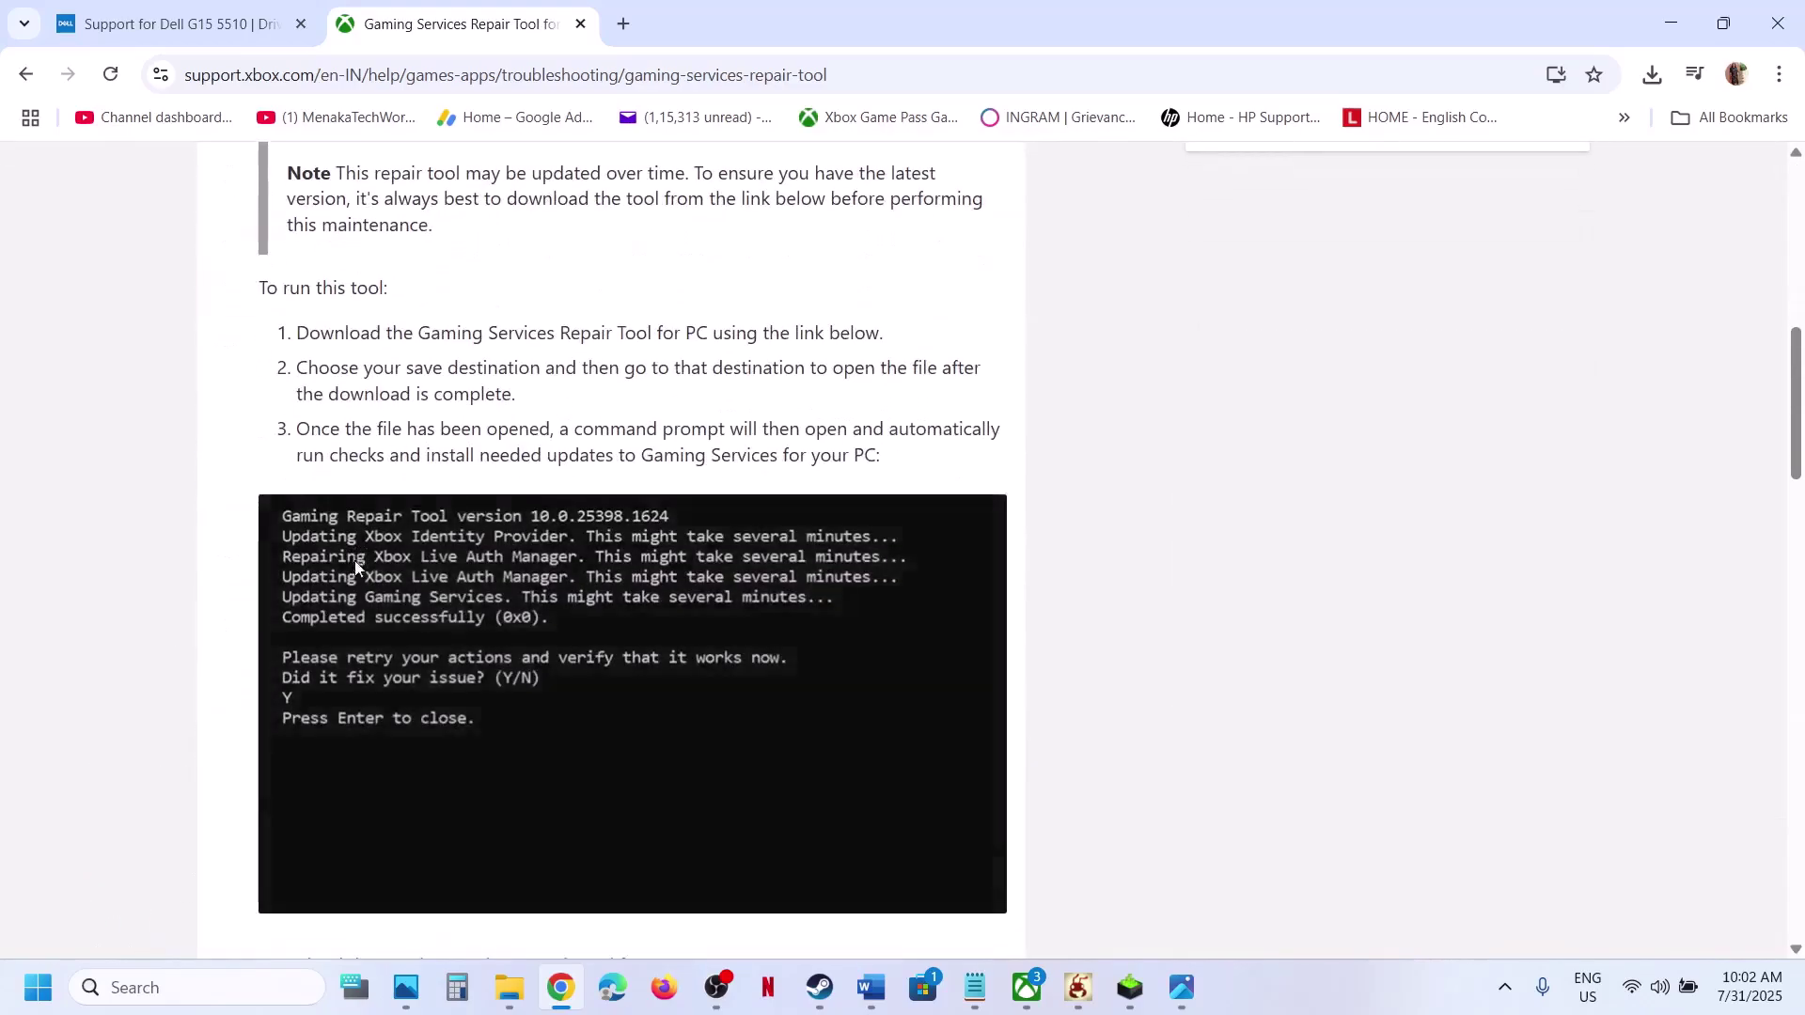
pyautogui.click(455, 299)
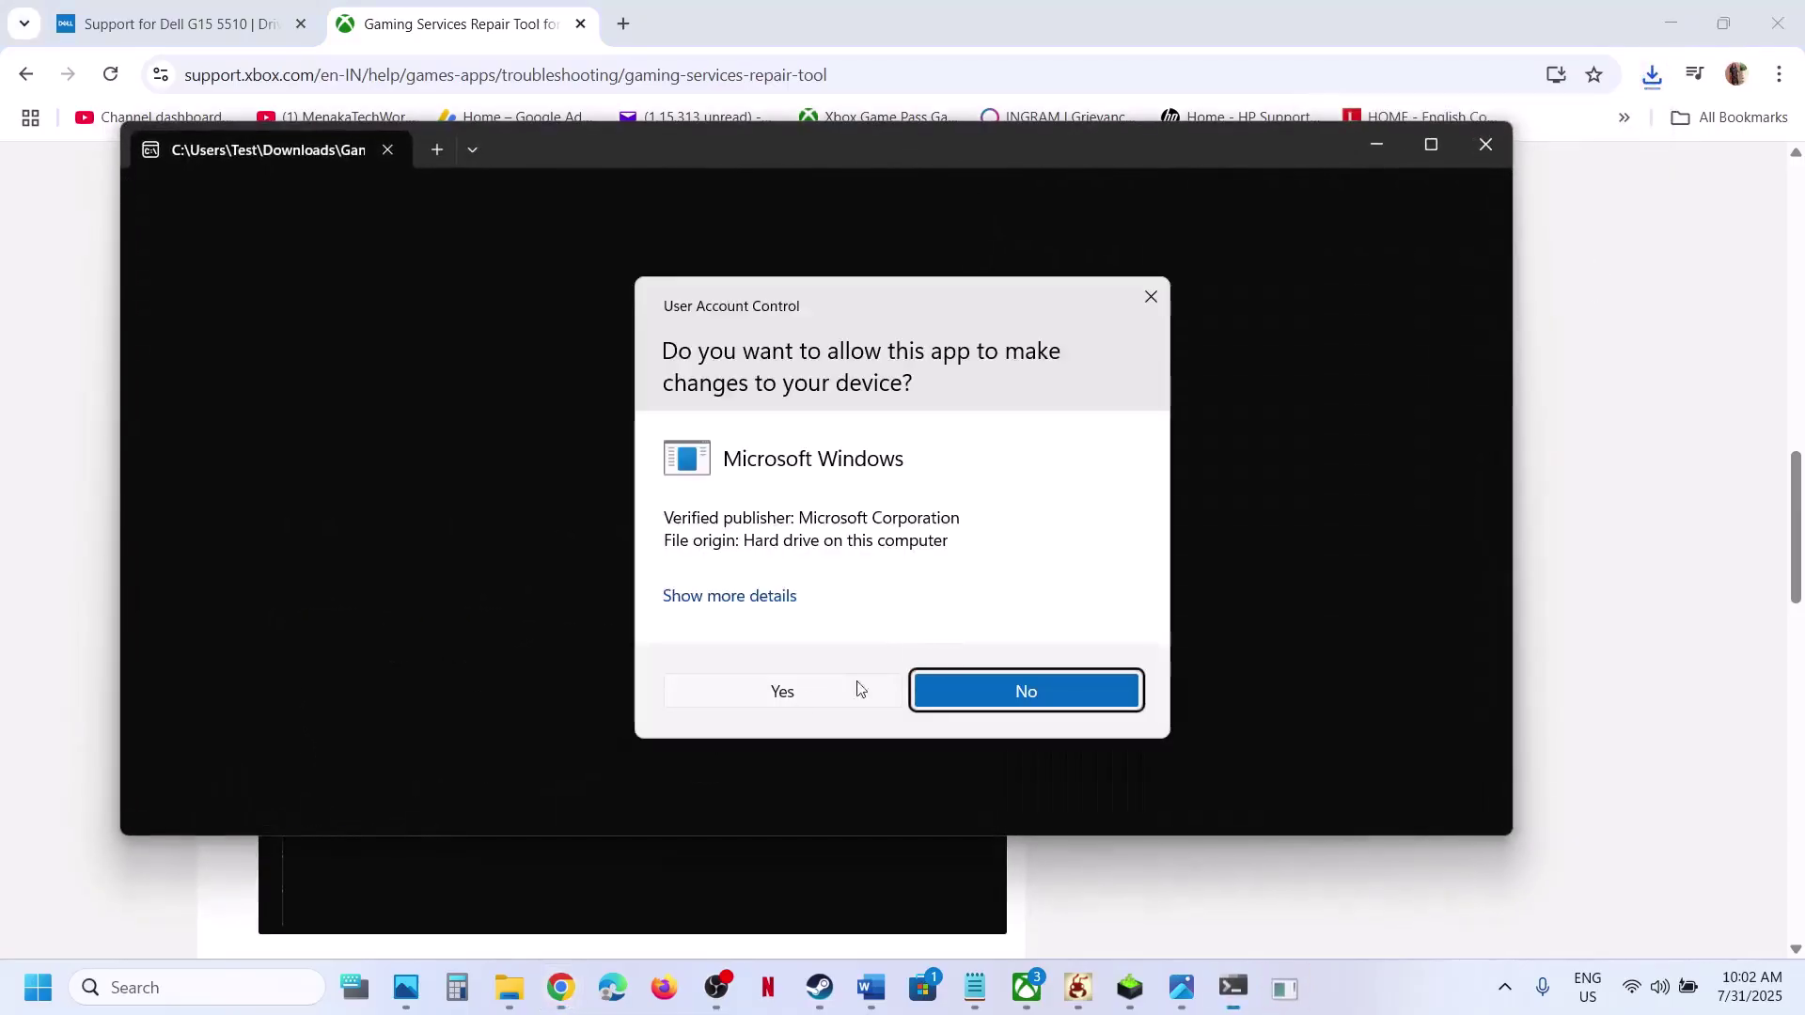
# Approve the repair tool, confirm it completed successfully (0x0), close it, and scroll Word to Step 7
pyautogui.click(795, 694)
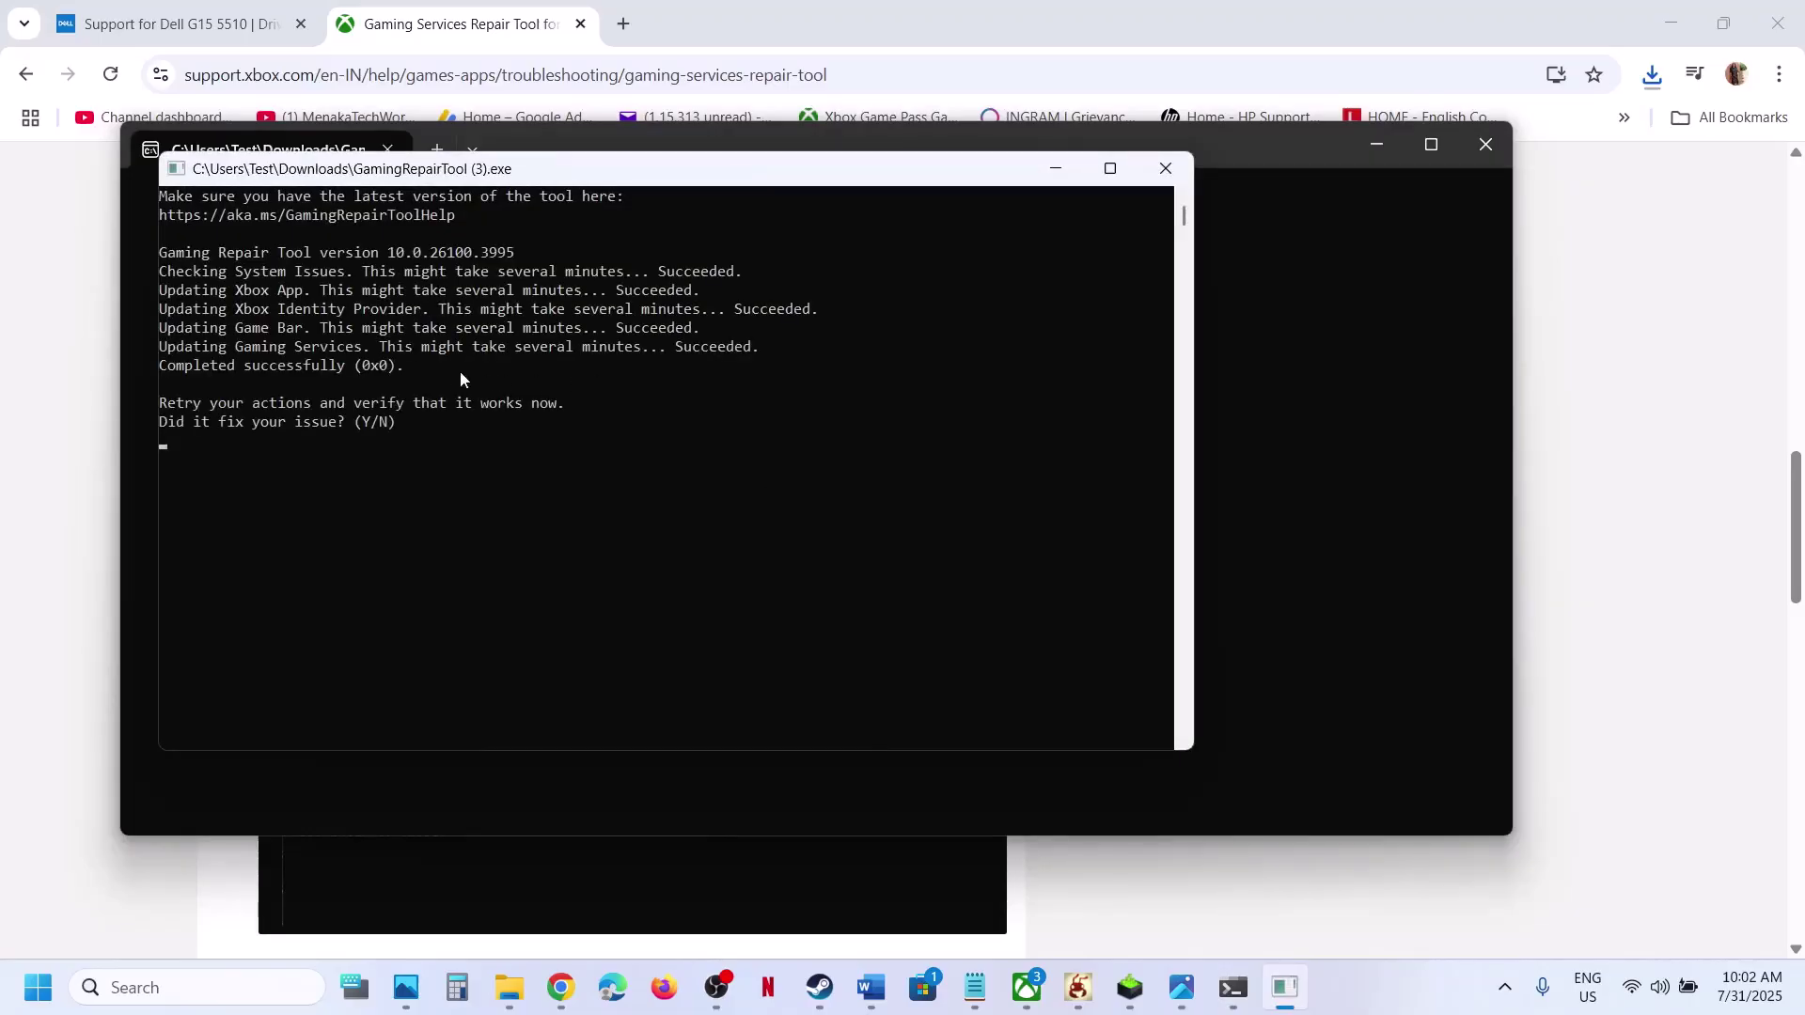
pyautogui.moveTo(435, 367); pyautogui.dragTo(147, 374)
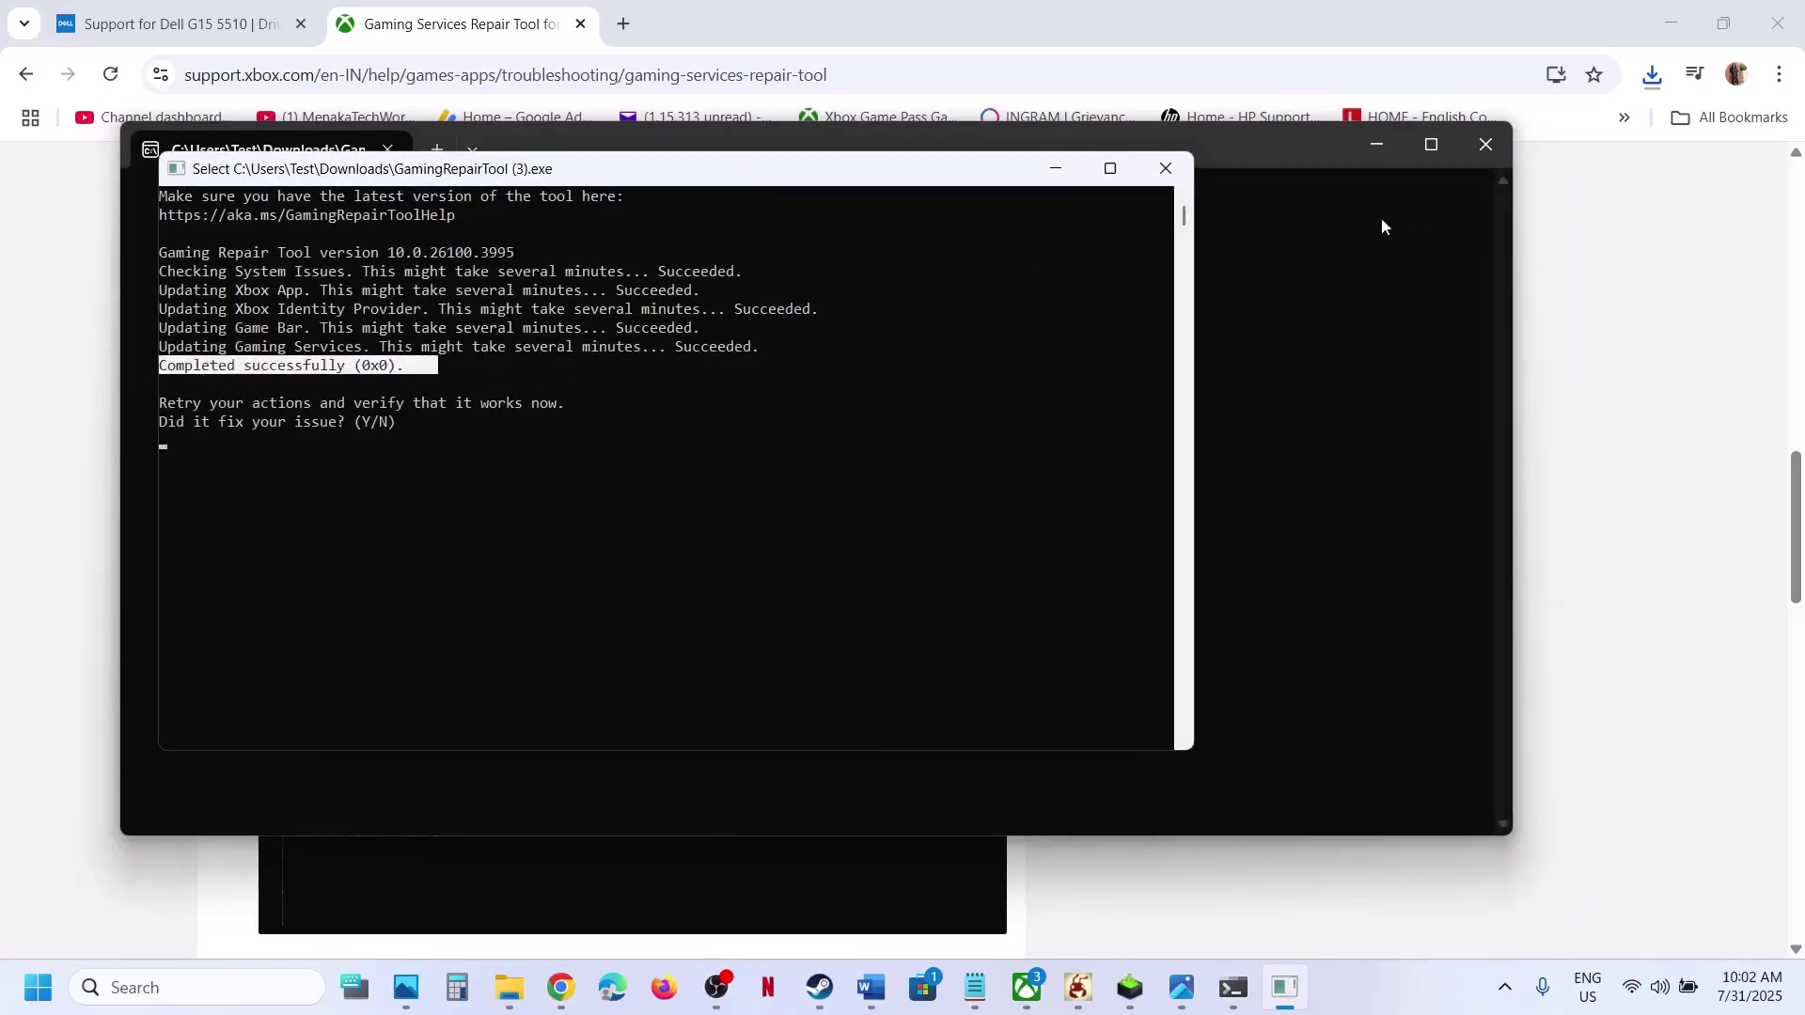
pyautogui.click(1166, 168)
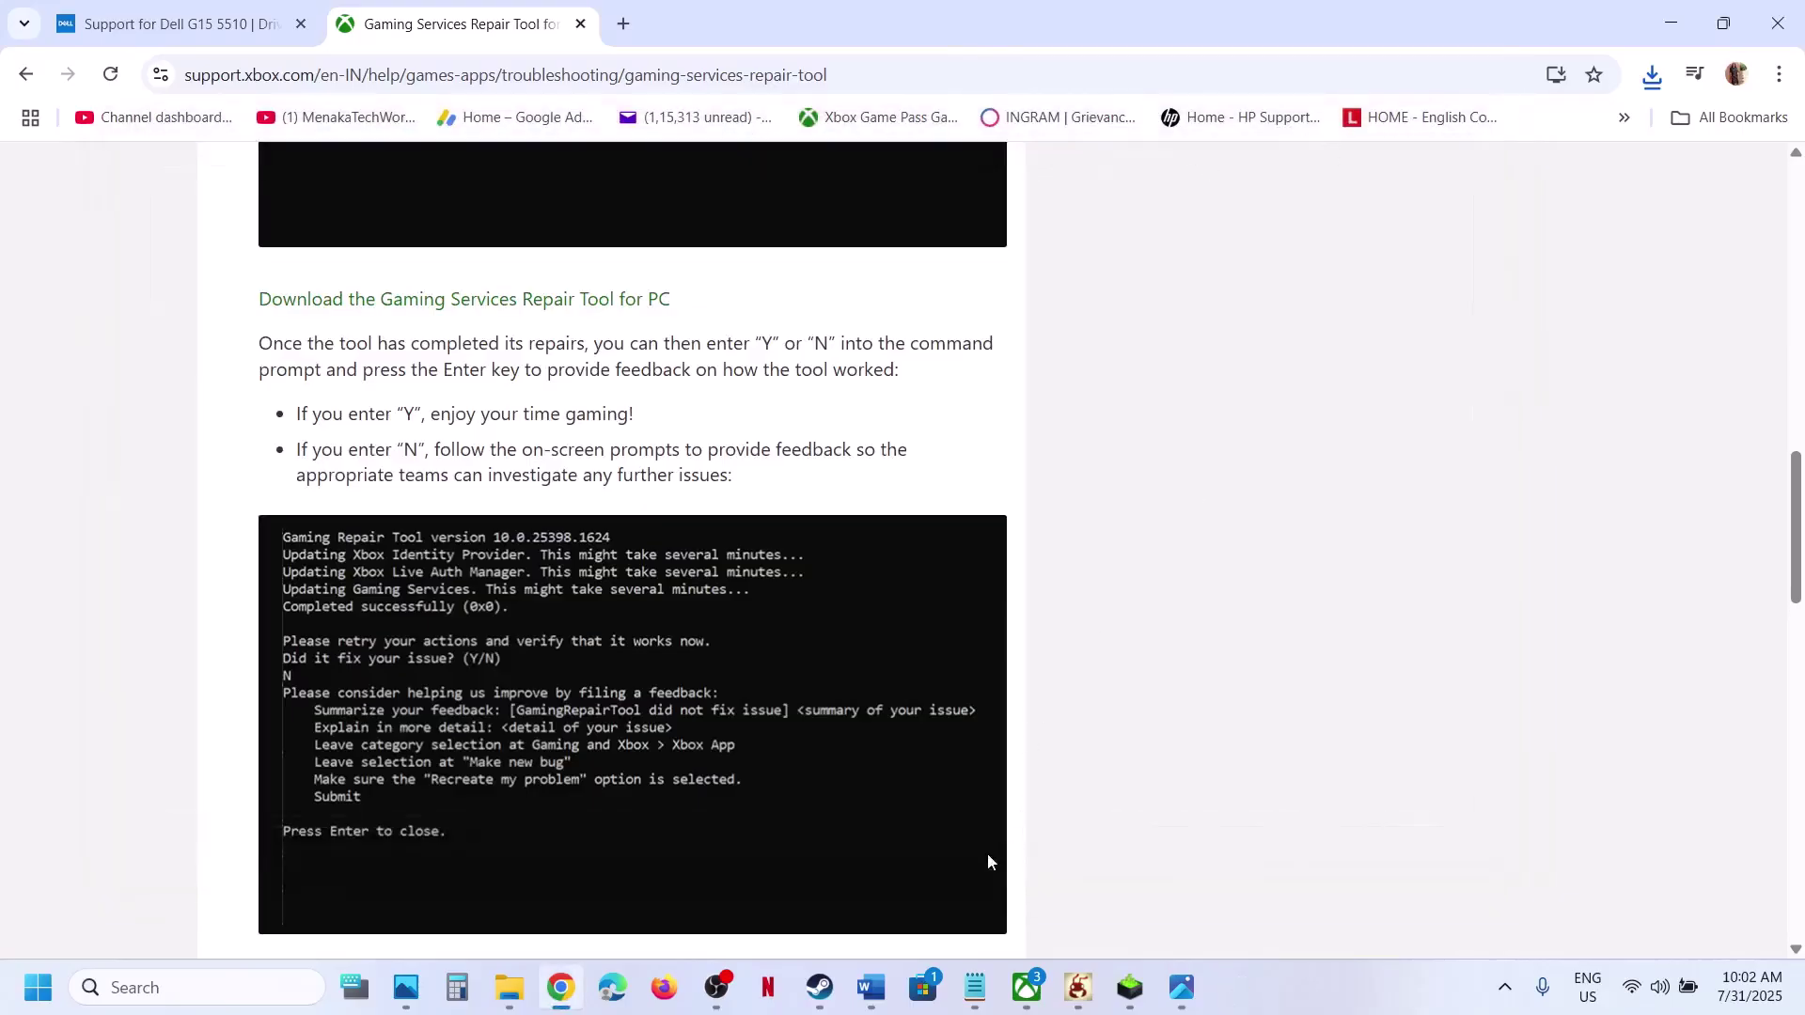
pyautogui.click(872, 987)
pyautogui.scroll(-3, 771, 725)
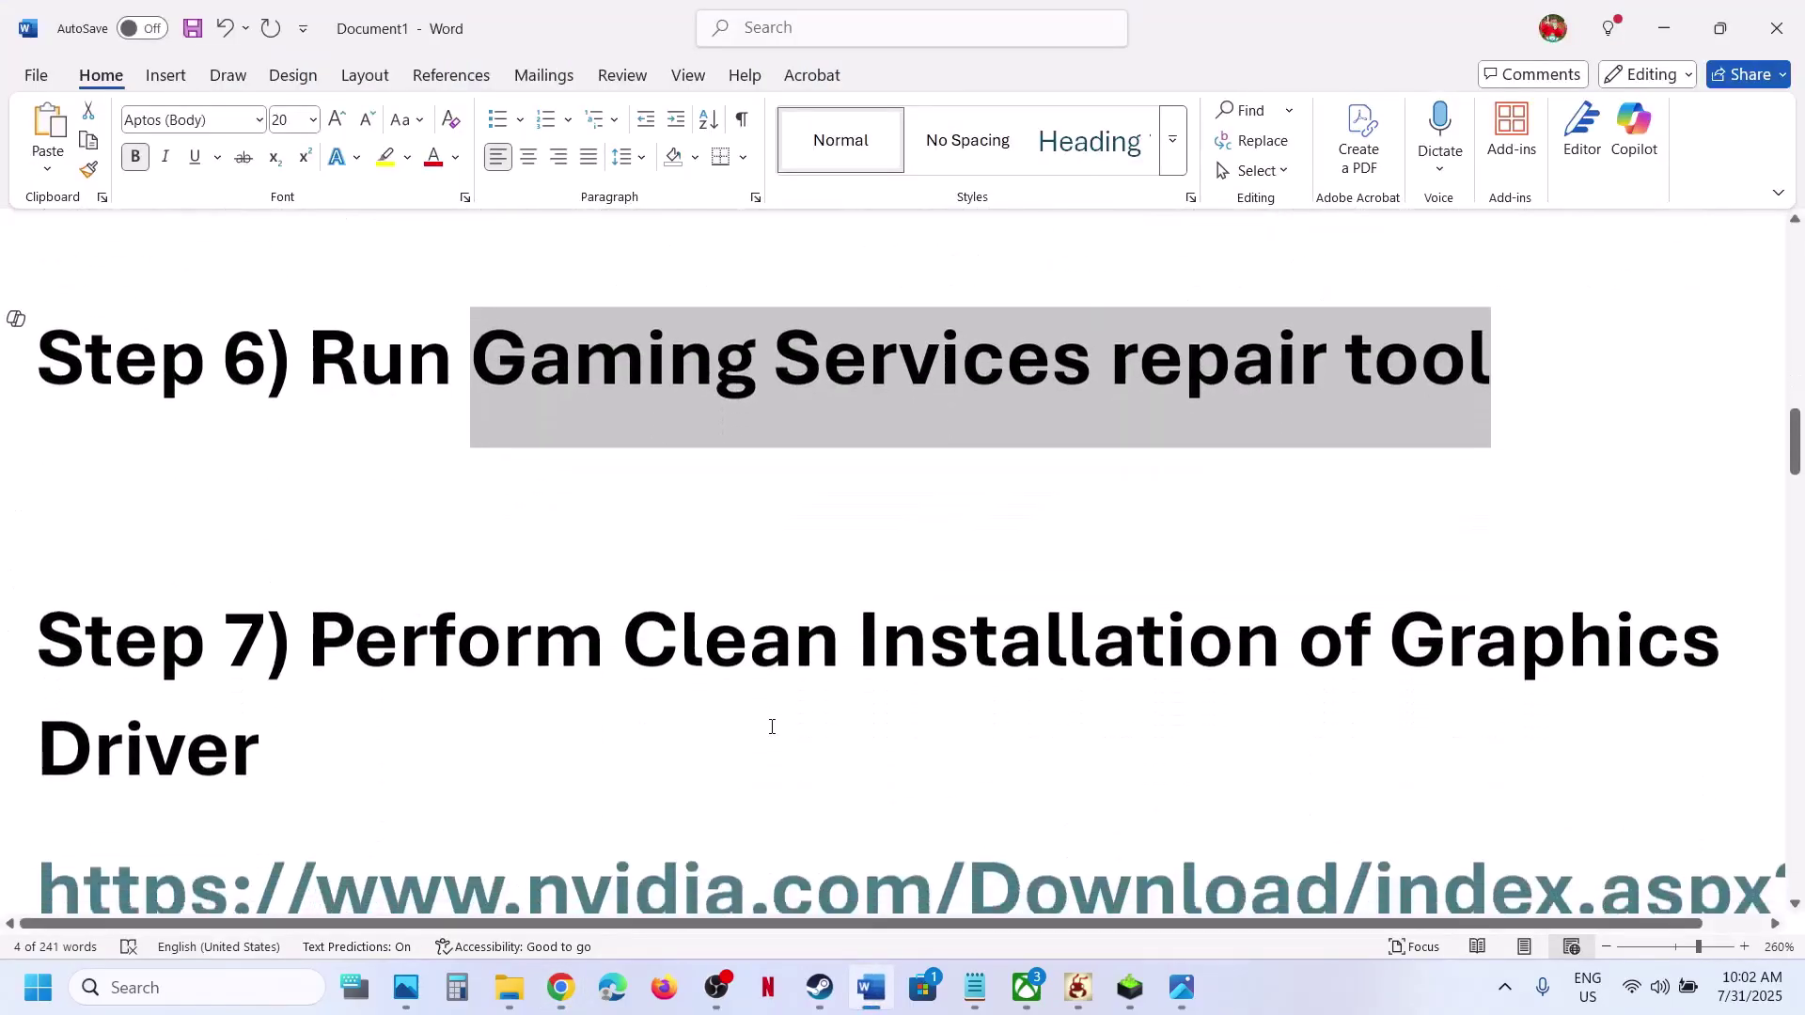